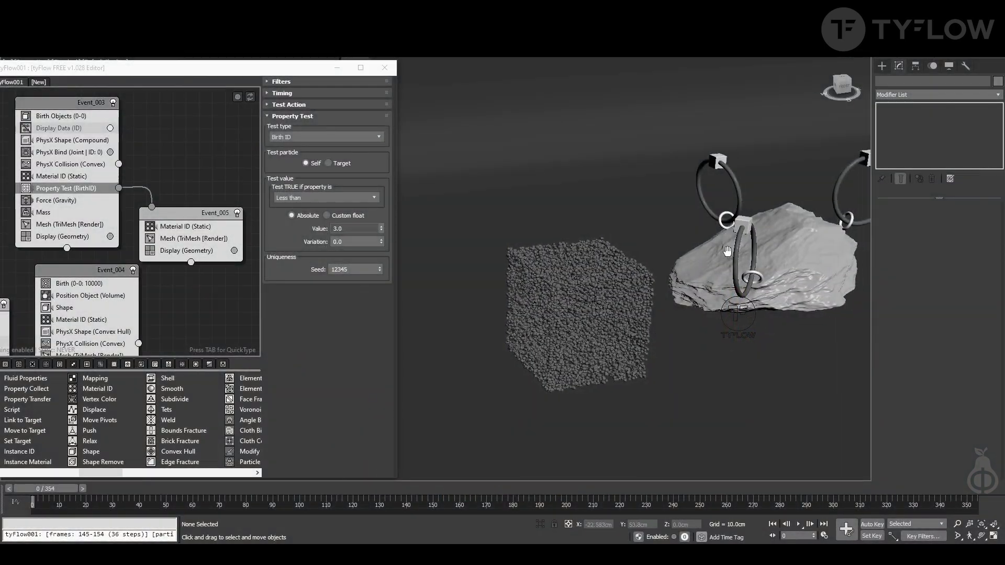
Scrub through the original rock simulation and the flat box's keyframed animation to review the motion.
middle_click_drag(721, 251, 669, 210, "alt")
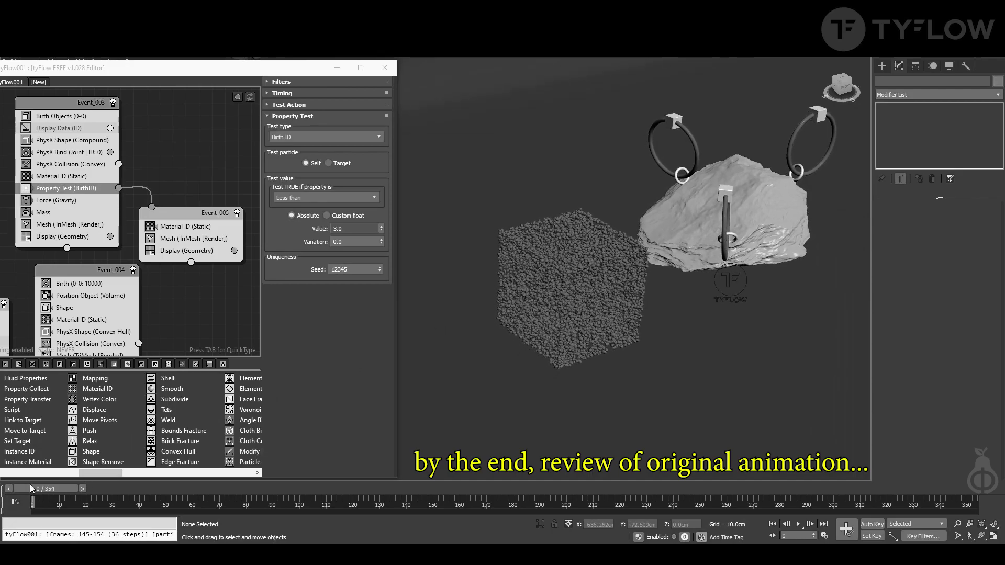
left_click_drag(31, 489, 146, 492)
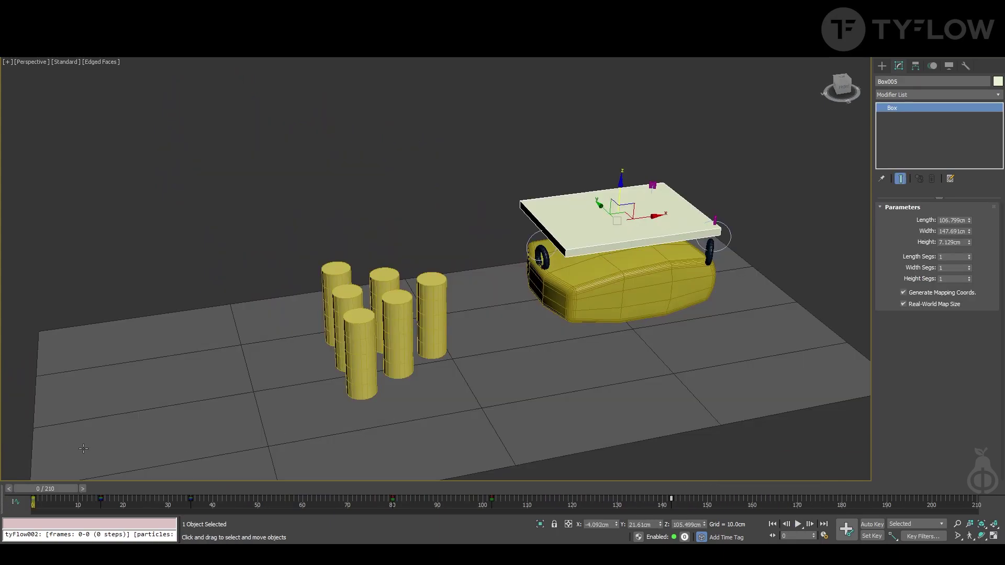
left_click_drag(46, 488, 348, 521)
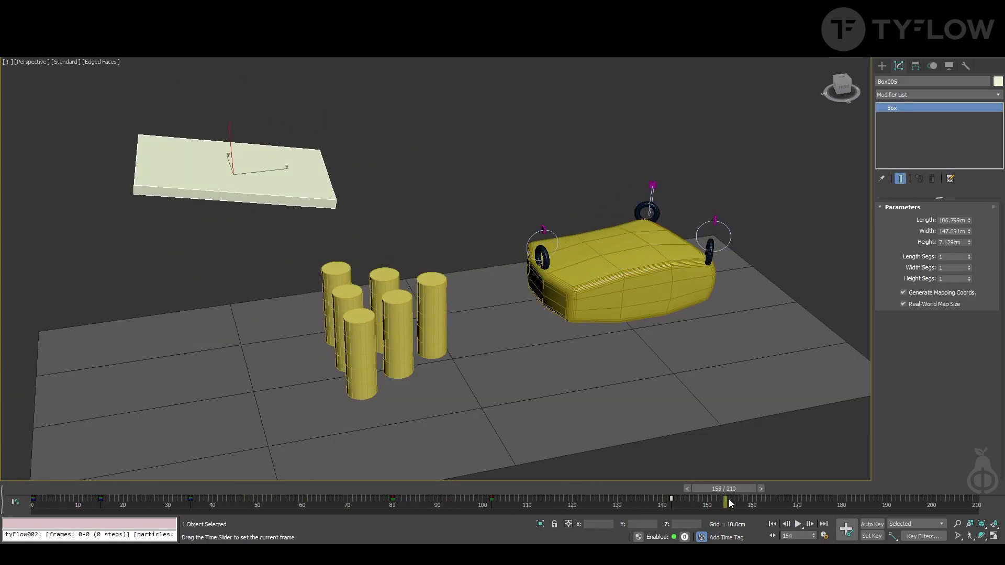
Link the three small magenta boxes above the torus rings to the flat box as their parent at frame 0.
left_click(652, 186)
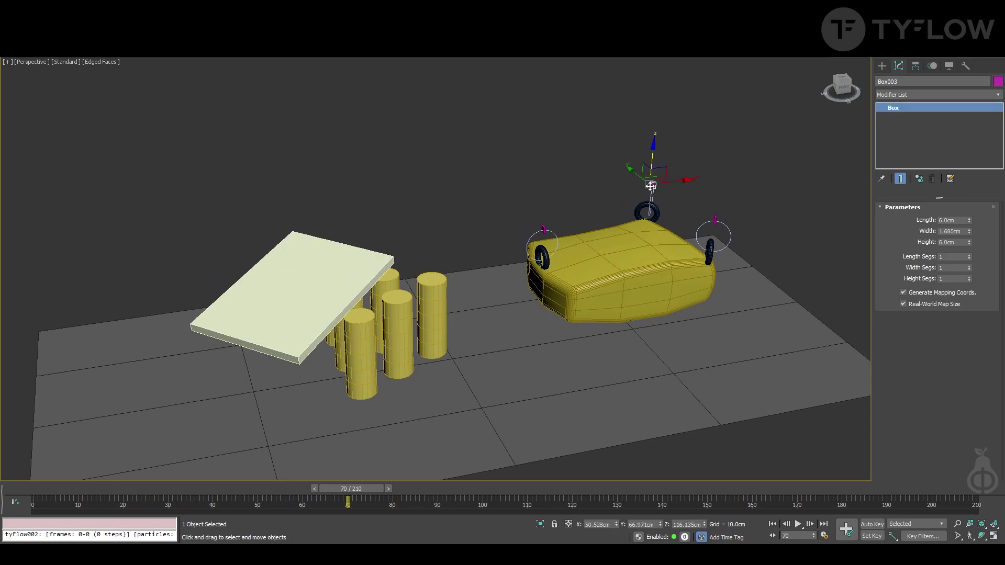
left_click(544, 229, "ctrl")
left_click(715, 220, "ctrl")
scroll(716, 211, "up", 5)
scroll(704, 225, "down", 4)
middle_click_drag(638, 237, 670, 220)
key("Home")
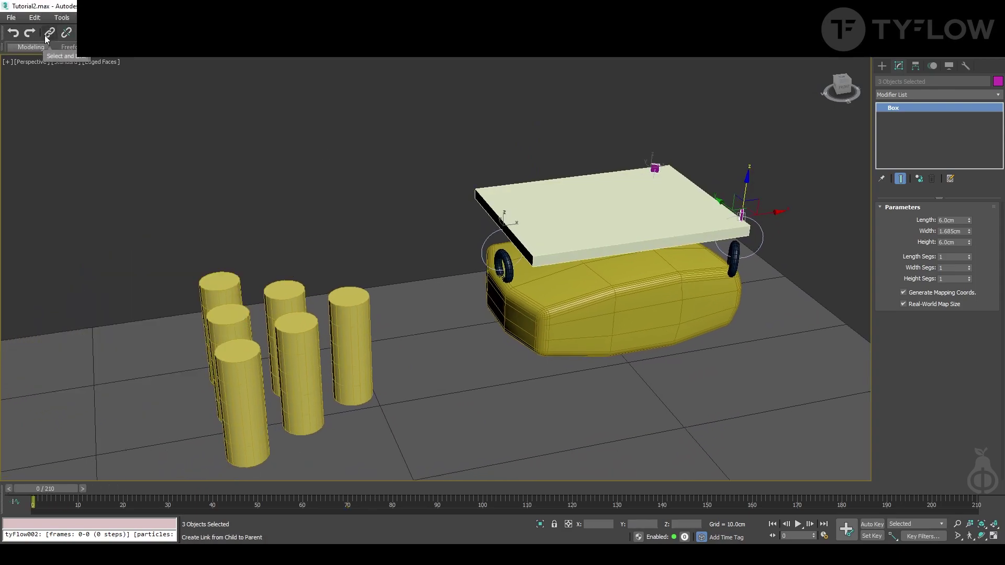
left_click(46, 36)
scroll(666, 175, "up", 5)
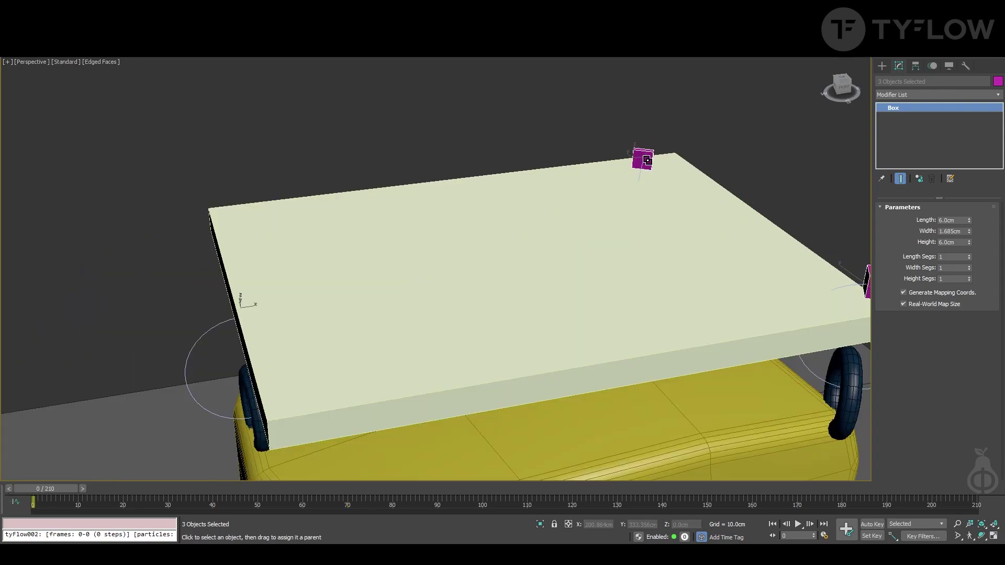
left_click_drag(644, 160, 603, 203)
scroll(603, 203, "down", 6)
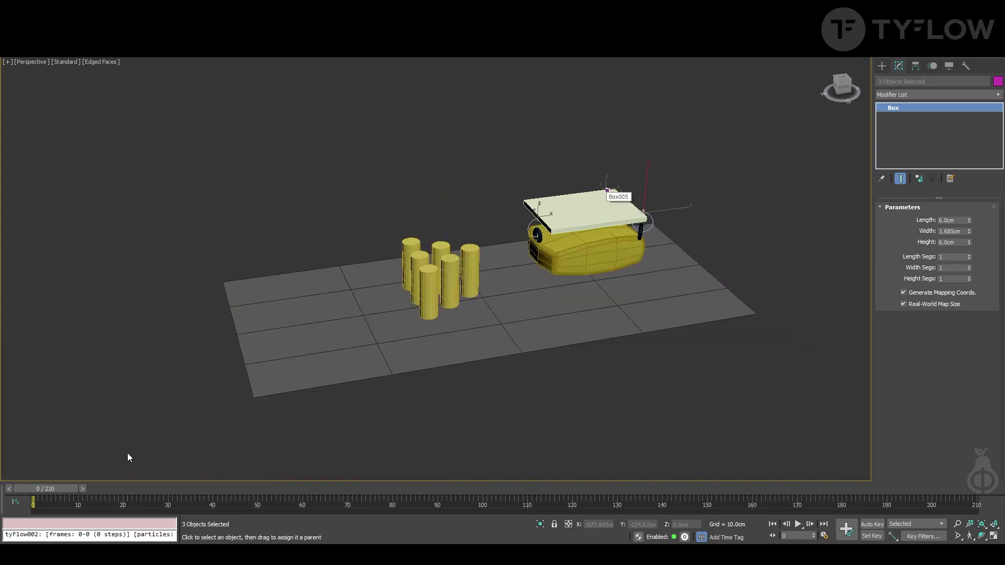
Scrub the timeline and view the flat box from several angles to check how the three linked magenta boxes move.
left_click_drag(49, 488, 643, 514)
scroll(346, 197, "up", 5)
scroll(384, 219, "down", 3)
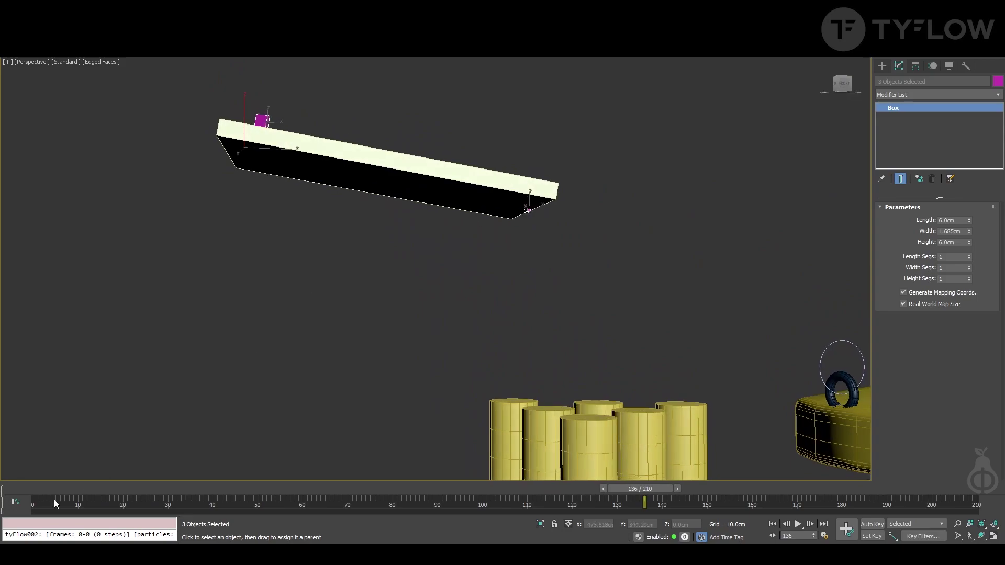
left_click_drag(55, 489, 307, 490)
scroll(450, 302, "down", 3)
middle_click_drag(450, 303, 570, 382, "alt")
middle_click_drag(571, 382, 382, 325)
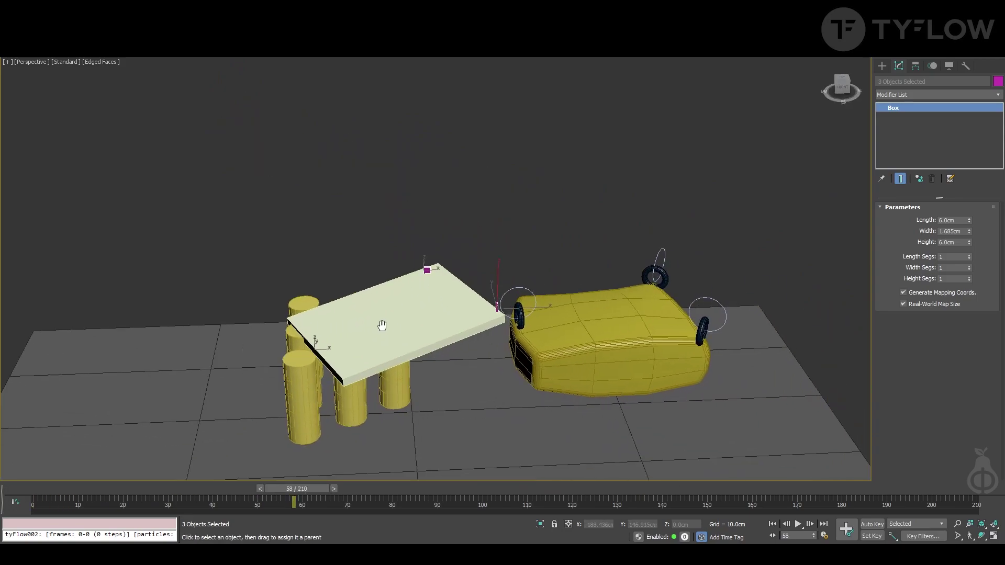
left_click_drag(77, 490, 23, 489)
Examine the Box, FFD 3x3x3 and Chamfer levels in the yellow body's modifier stack.
scroll(462, 309, "down", 5)
middle_click_drag(462, 310, 658, 294, "alt")
scroll(546, 330, "up", 5)
left_click(546, 331)
left_click(926, 126)
left_click(926, 117)
left_click(918, 108)
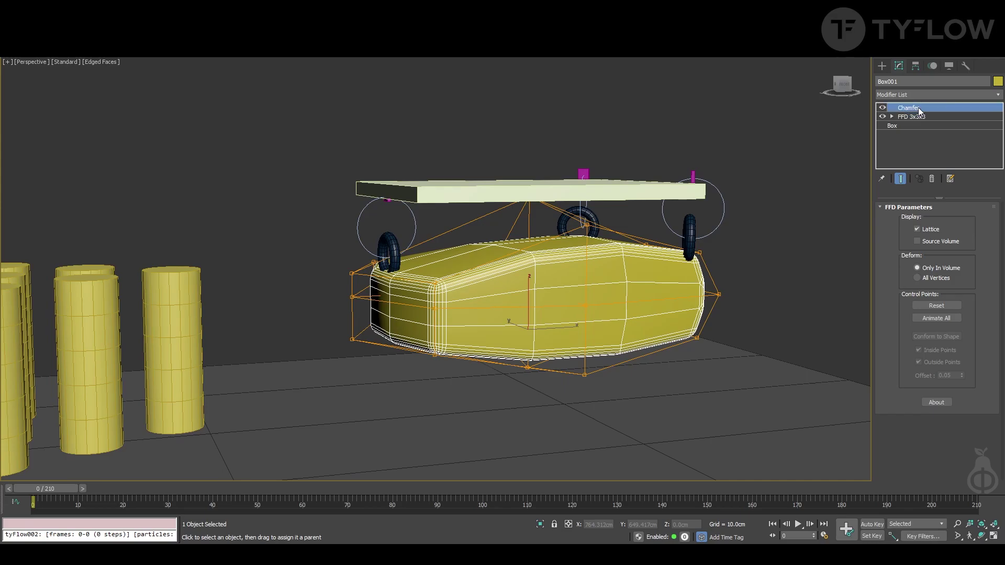
Examine the torus rings on the yellow body and the circle splines joining them to the magenta boxes.
middle_click_drag(648, 230, 704, 220, "alt")
left_click(696, 230)
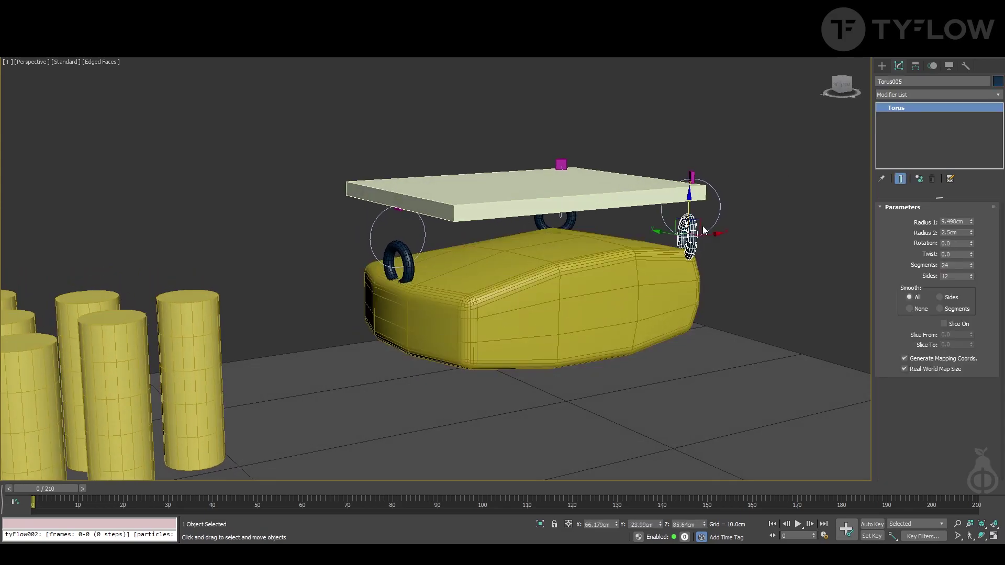
mouse_move(686, 209)
left_mouse_down()
mouse_move(699, 157)
mouse_move(700, 209)
mouse_move(700, 197)
left_mouse_up()
key("ctrl+z")
middle_click_drag(443, 269, 596, 204)
left_click(316, 243)
middle_click_drag(316, 243, 381, 281, "alt")
scroll(345, 260, "down", 3)
scroll(541, 203, "up", 5)
left_click(561, 216)
middle_click_drag(561, 218, 857, 113, "alt")
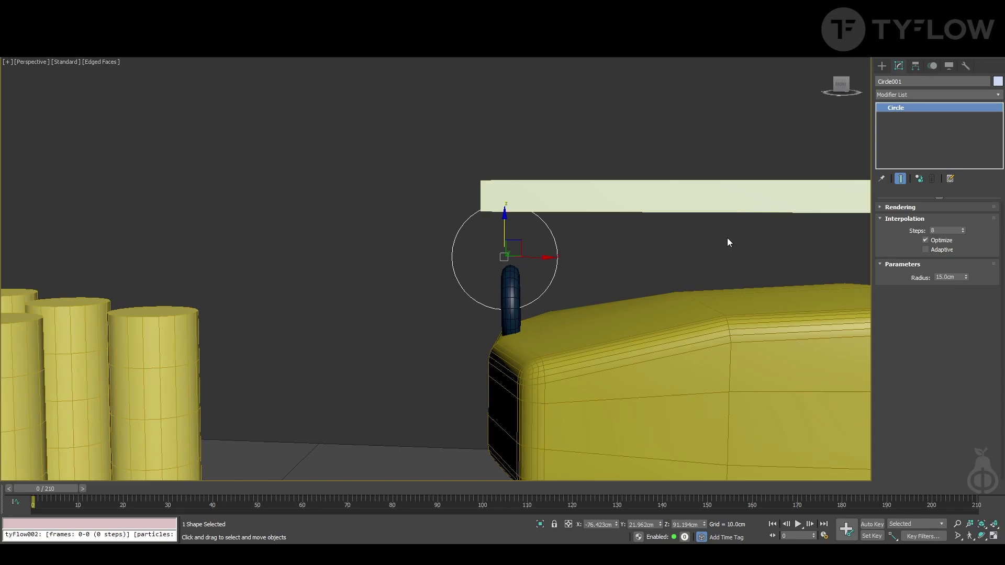
middle_click_drag(545, 234, 580, 243, "alt")
scroll(513, 247, "up", 5)
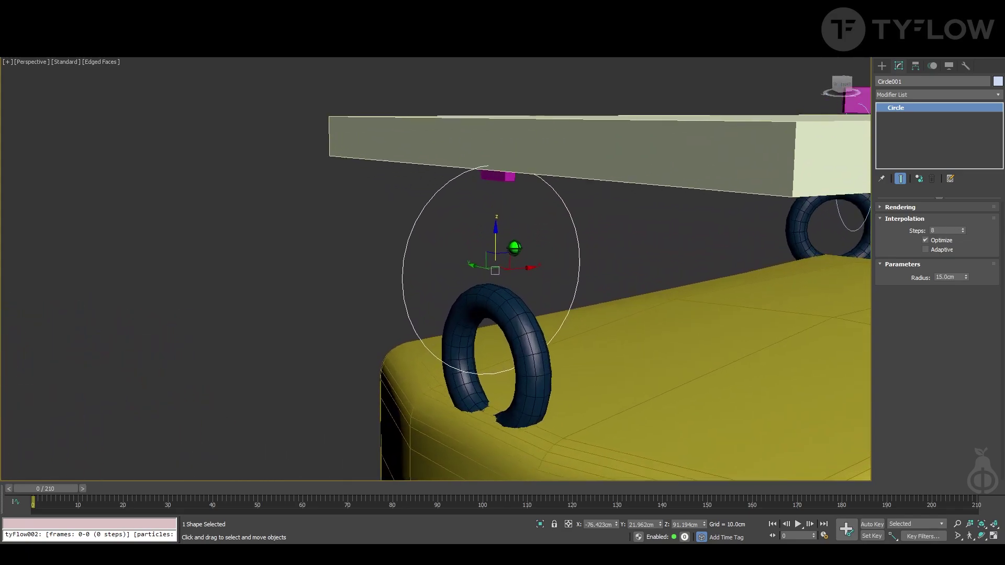
middle_click_drag(528, 221, 496, 218)
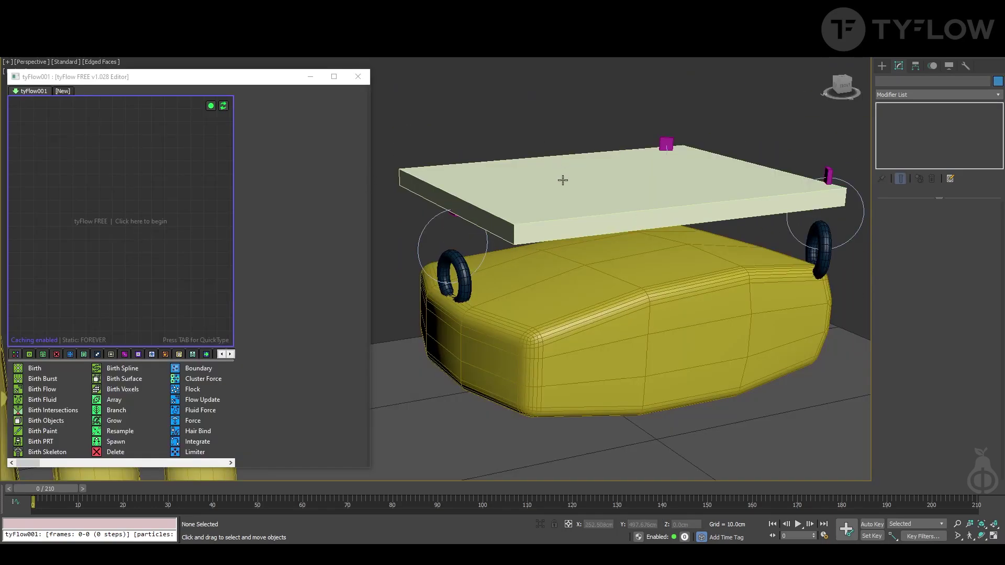
Hide the flat box above the yellow body.
left_click(563, 180)
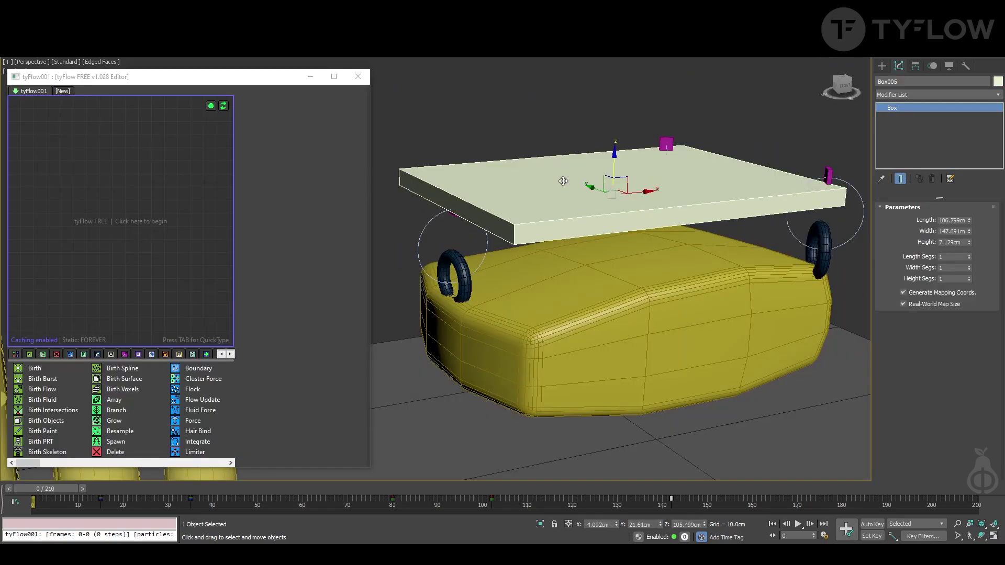
right_click(563, 180)
left_click(595, 147)
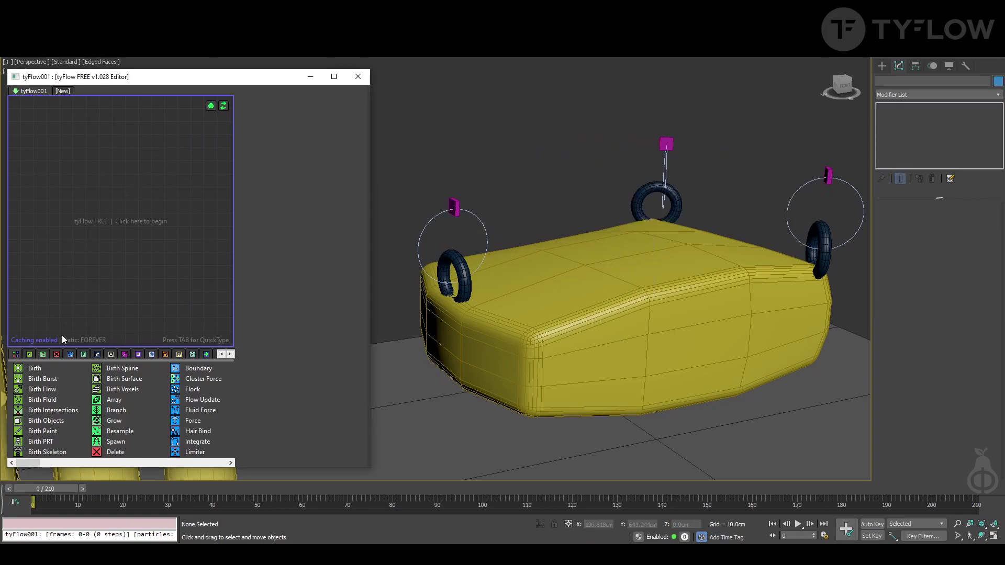
Create a particle event with a Birth operator and add Position Object and Shape operators to it.
left_click_drag(34, 369, 64, 156)
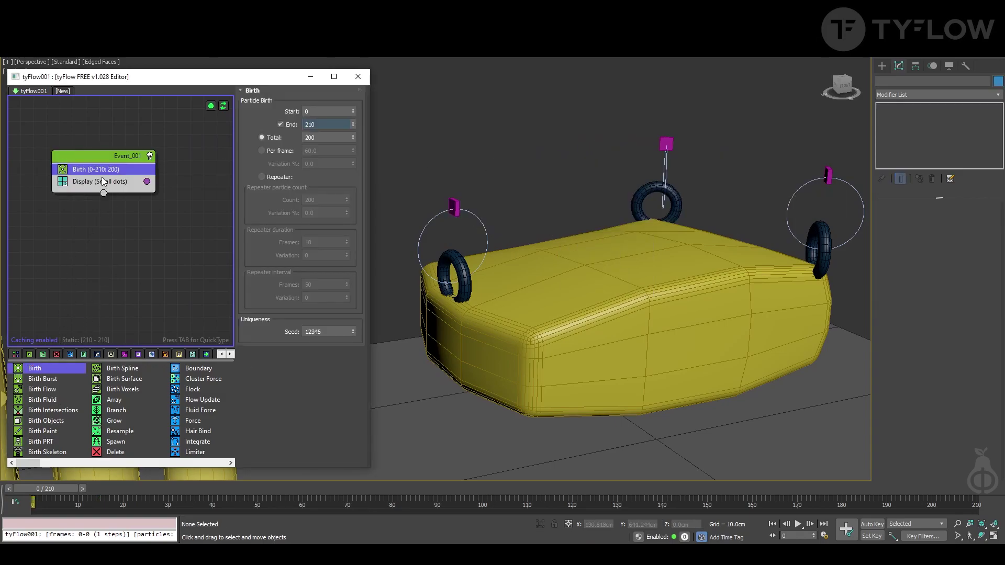
key("Tab")
type("pos")
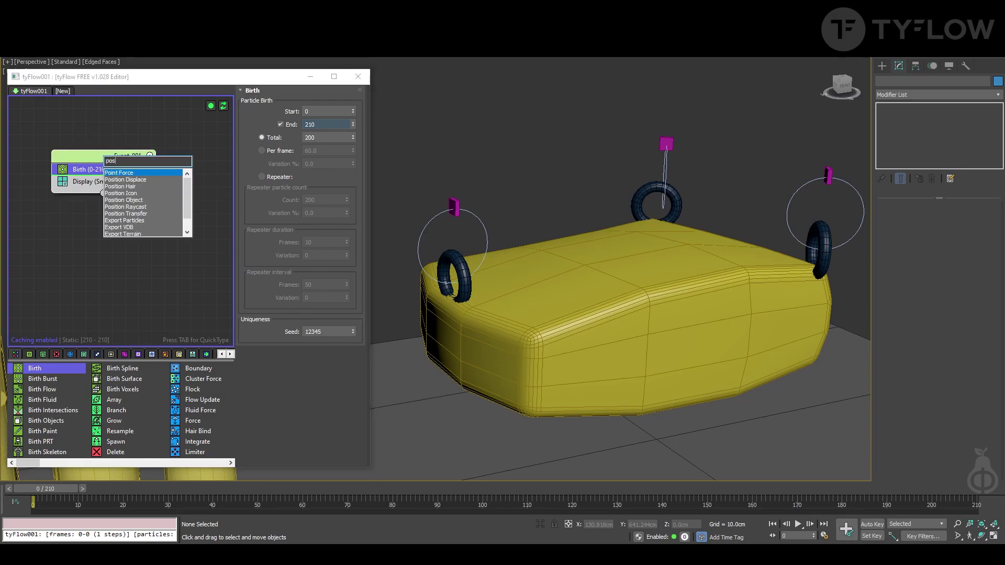
left_click(148, 195)
key("Tab")
type("sha")
key("Return")
left_click_drag(105, 185, 103, 203)
Set the event's Display operator to show particles as Geometry.
left_click(103, 203)
left_click(324, 113)
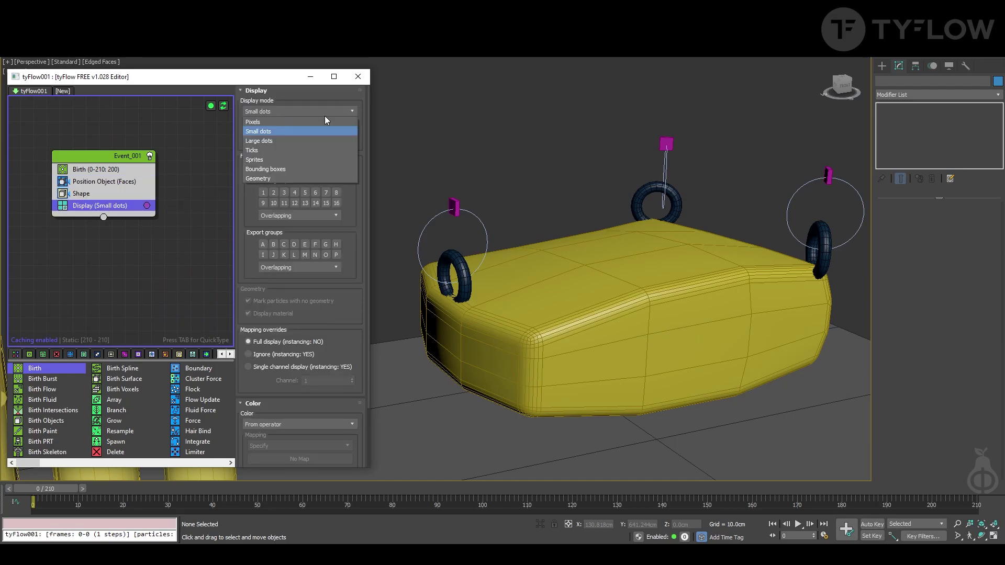
left_click(287, 178)
left_click(178, 233)
Assign the three circle splines to the Position Object operator and set its location to Vertices (in order).
left_click(90, 170)
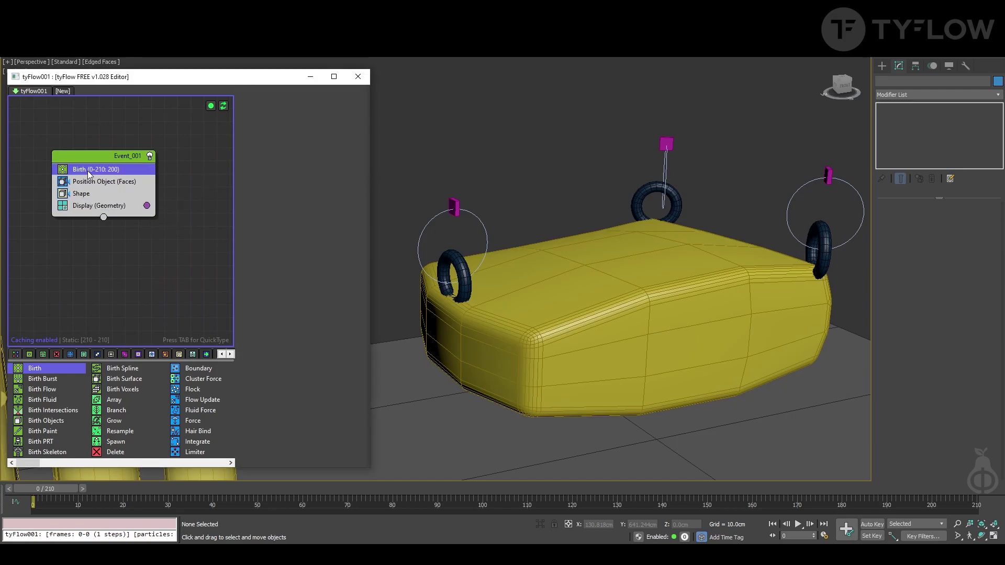
left_click(100, 184)
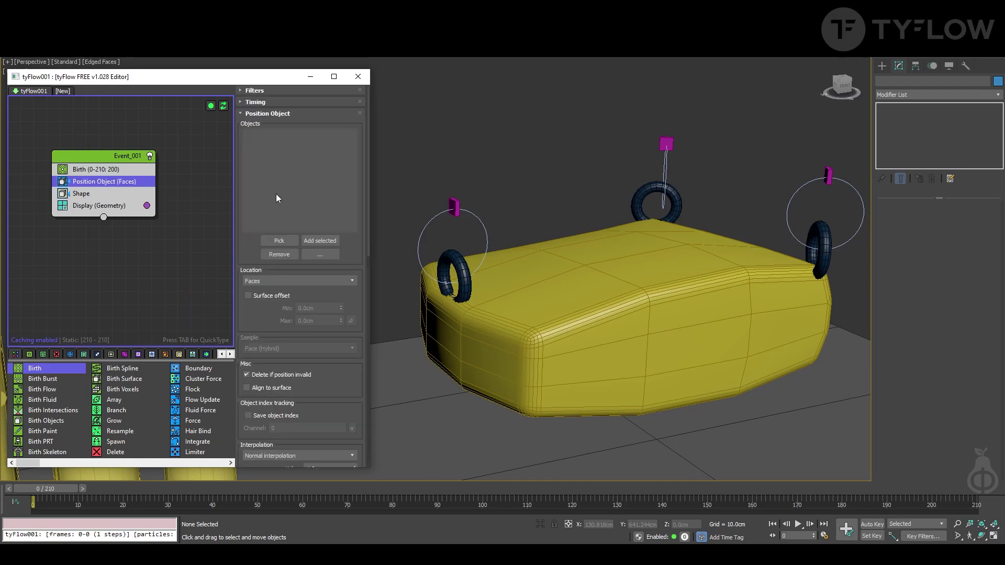
left_click(285, 240)
left_click(487, 227)
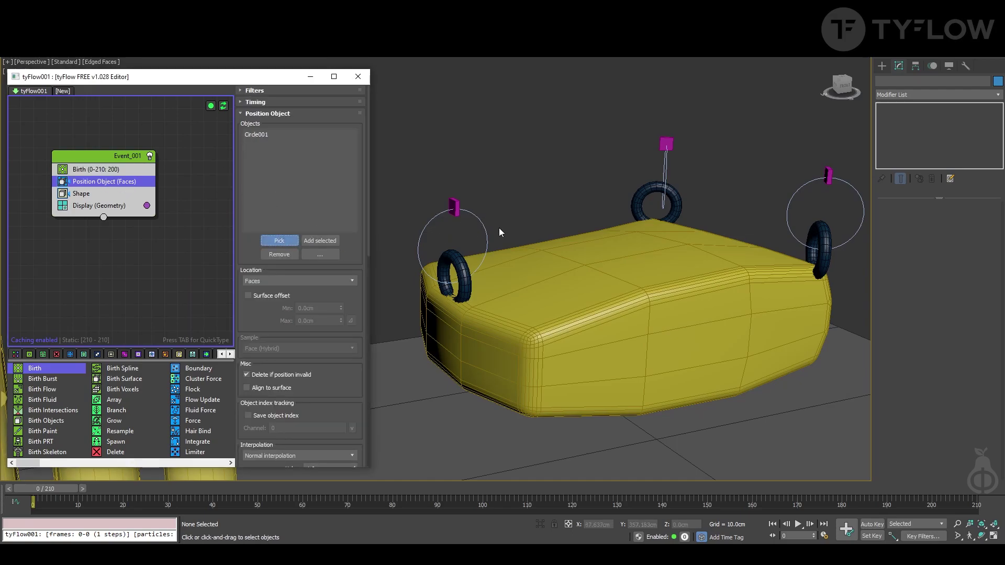
left_click(659, 168)
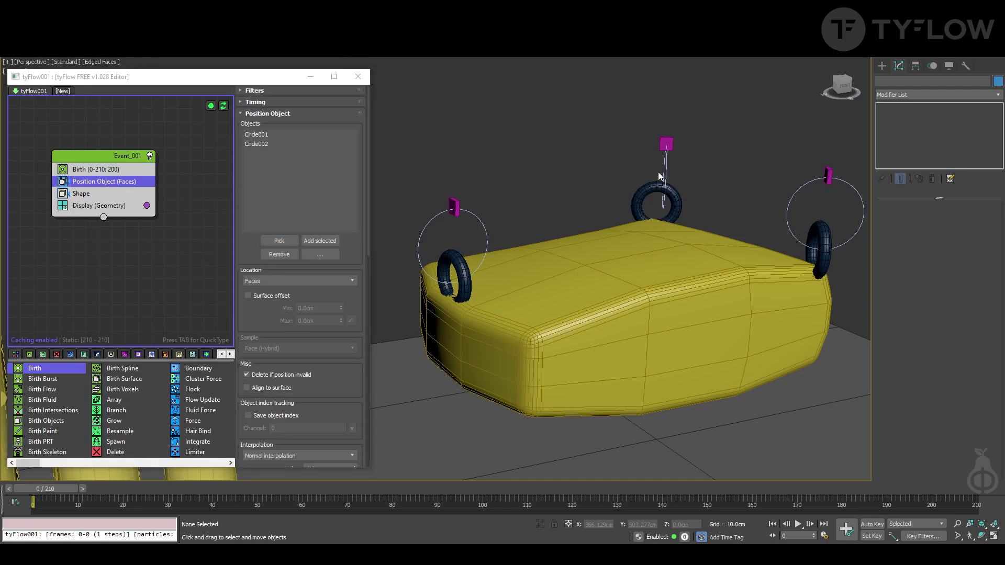
left_click(791, 198)
left_click(264, 281)
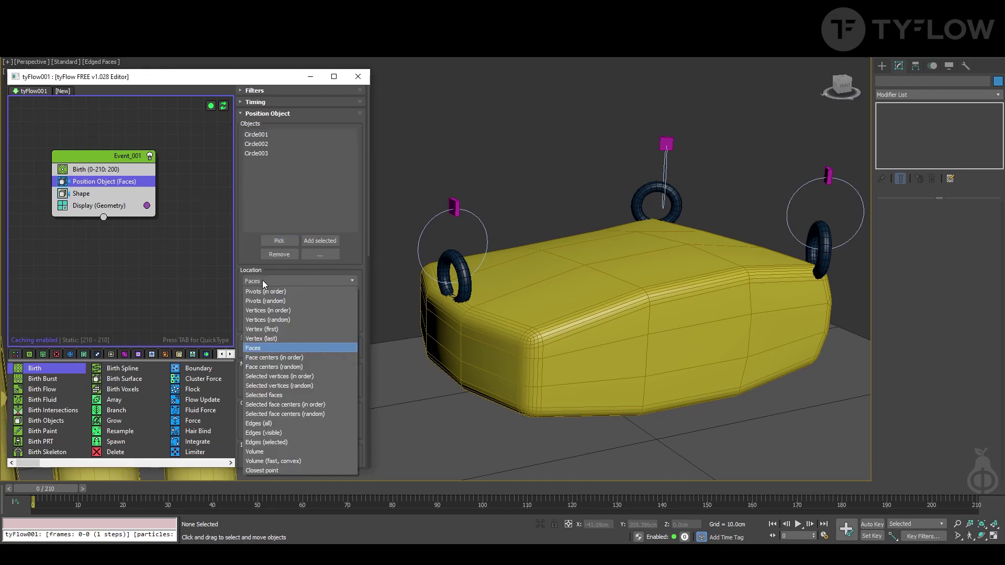
left_click(293, 310)
Set the Birth operator's end frame to 0 and check the particles placed along the circles.
left_click(124, 169)
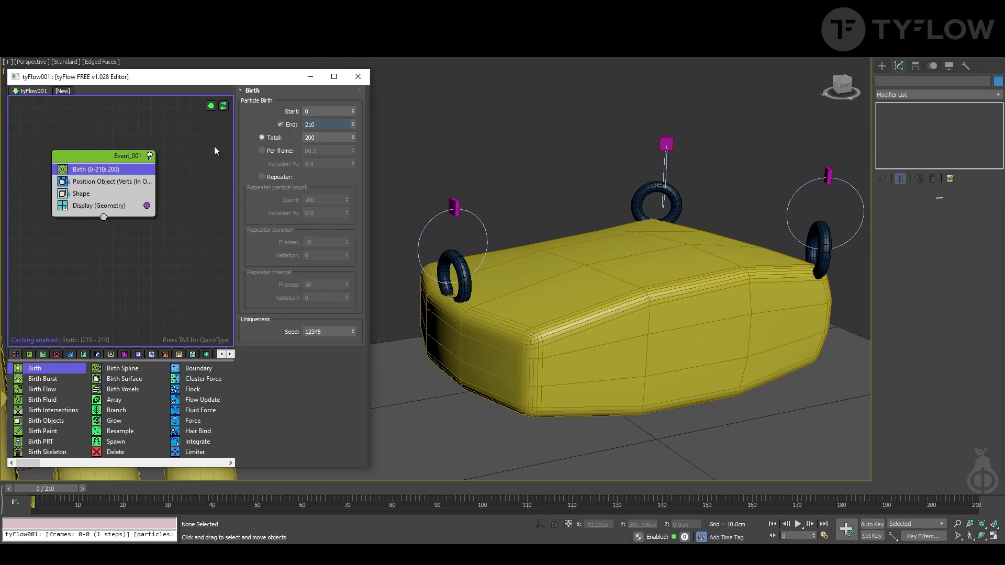
left_click_drag(327, 111, 298, 111)
double_click(333, 124)
type("0")
key("Return")
left_click(99, 182)
middle_click_drag(608, 187, 536, 194, "alt")
left_click(137, 171)
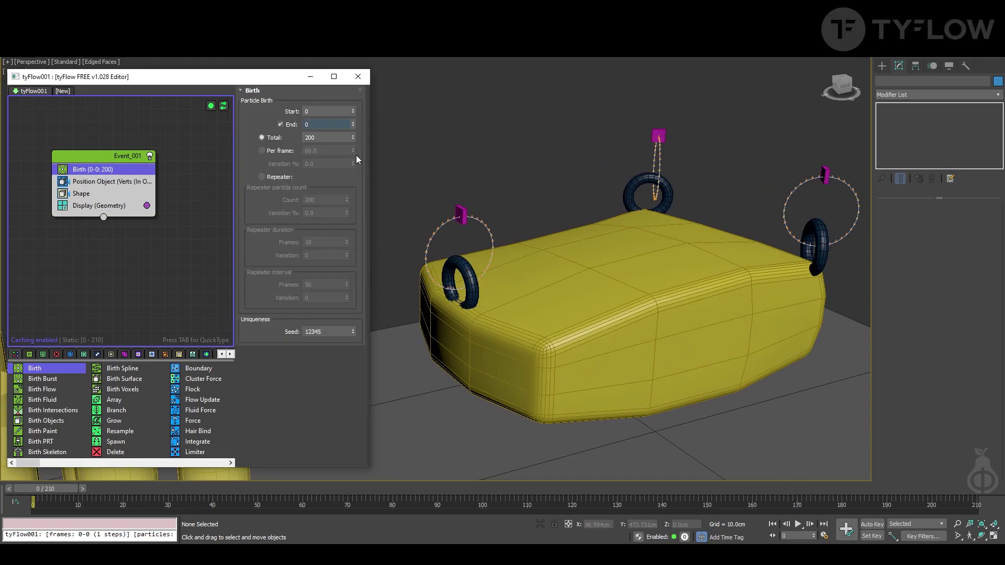
Change the Shape operator's mesh to the 3D Geosphere (LowRes).
left_click(103, 194)
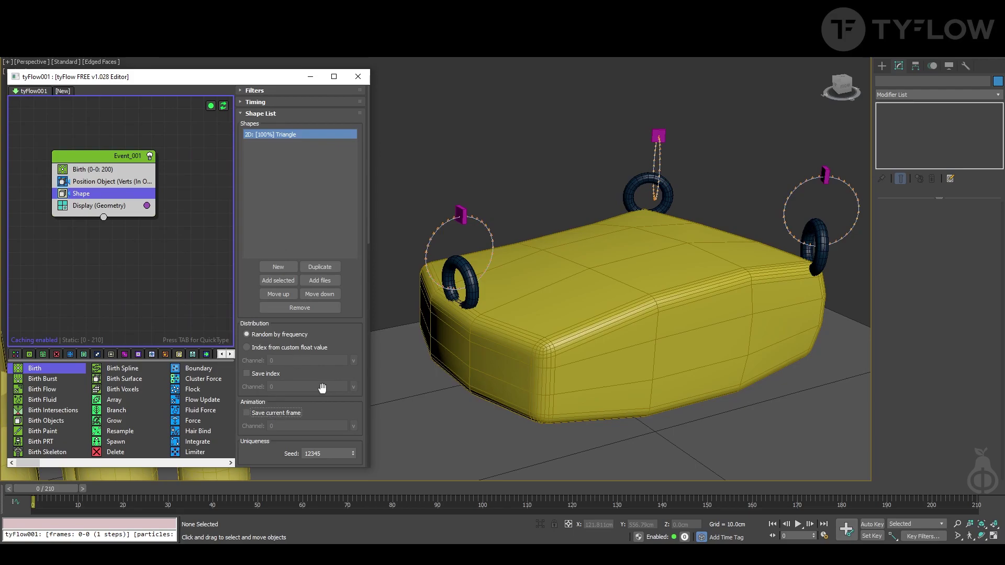
left_click_drag(321, 392, 321, 169)
left_click(263, 361)
left_click(305, 358)
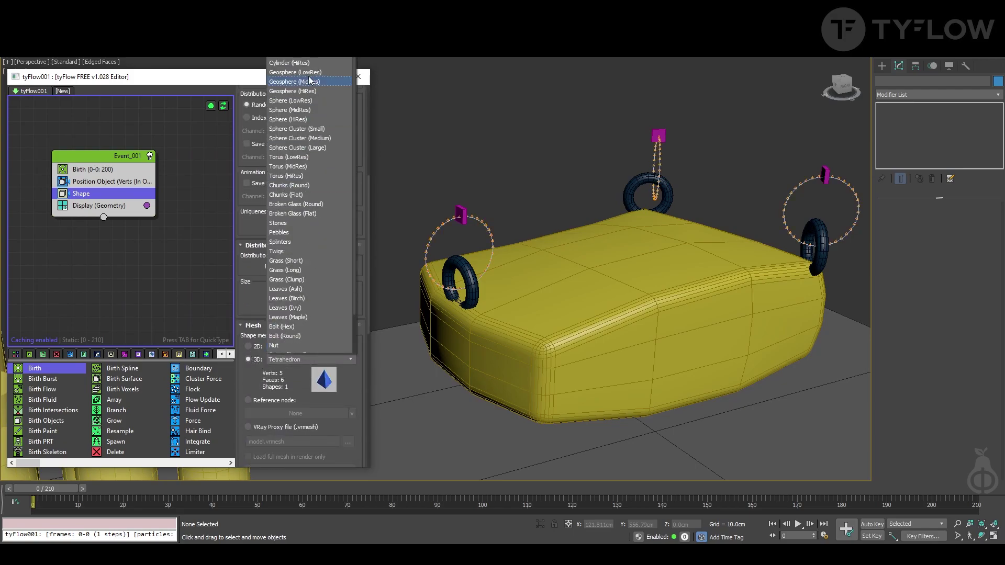
left_click(314, 74)
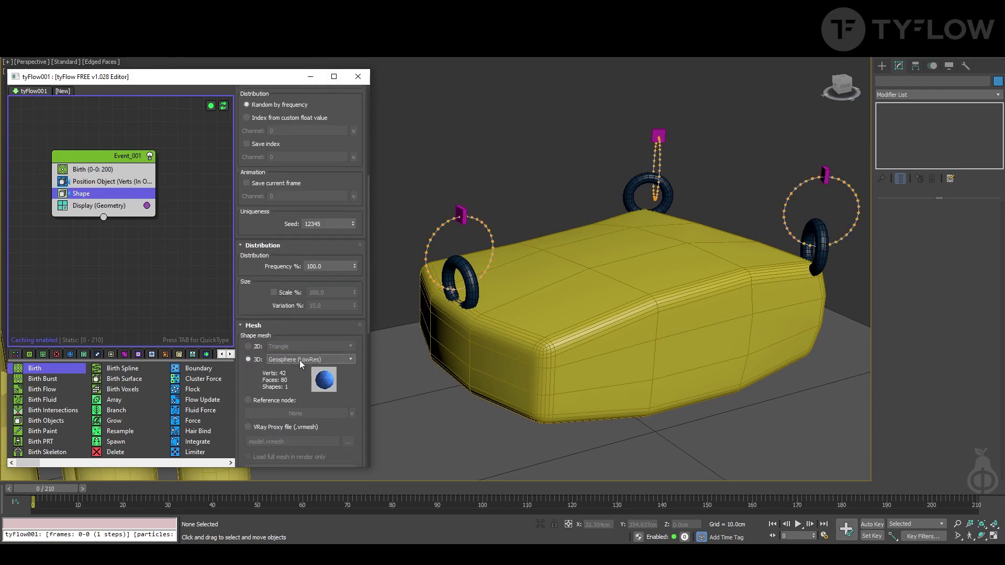
Enable the shape's size scaling at 300% and turn off edged faces in the viewport.
left_click_drag(346, 322, 356, 194)
left_click(274, 263)
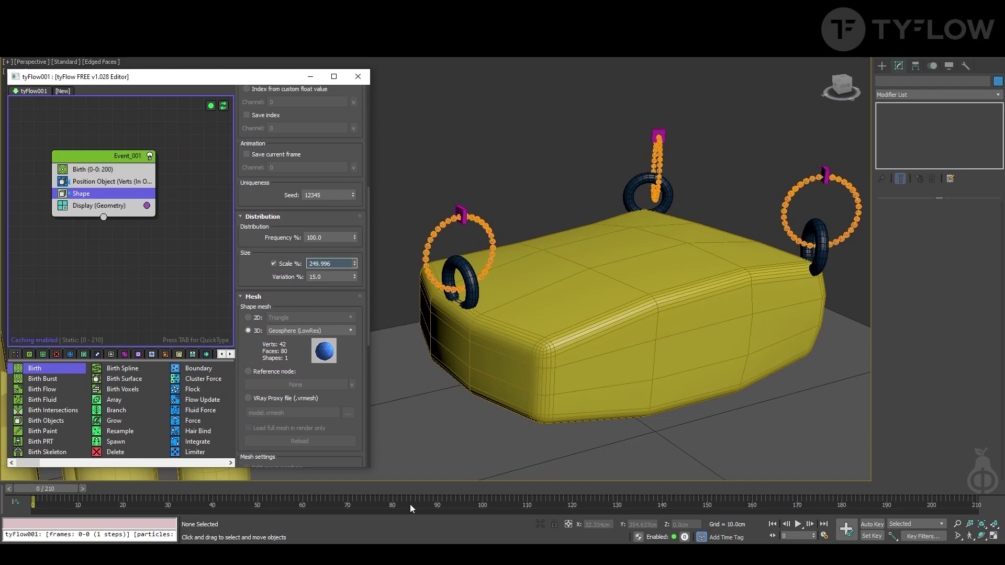
left_click_drag(411, 505, 410, 484)
scroll(465, 275, "up", 5)
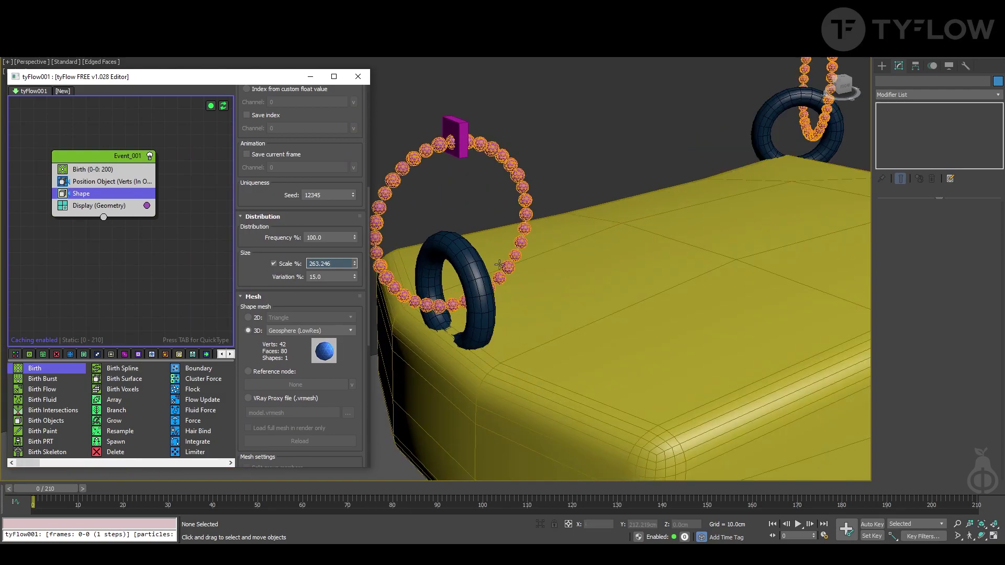
scroll(497, 256, "up", 3)
middle_click_drag(497, 256, 541, 282)
key("F4")
middle_click_drag(557, 193, 608, 215)
double_click(345, 267)
type("300")
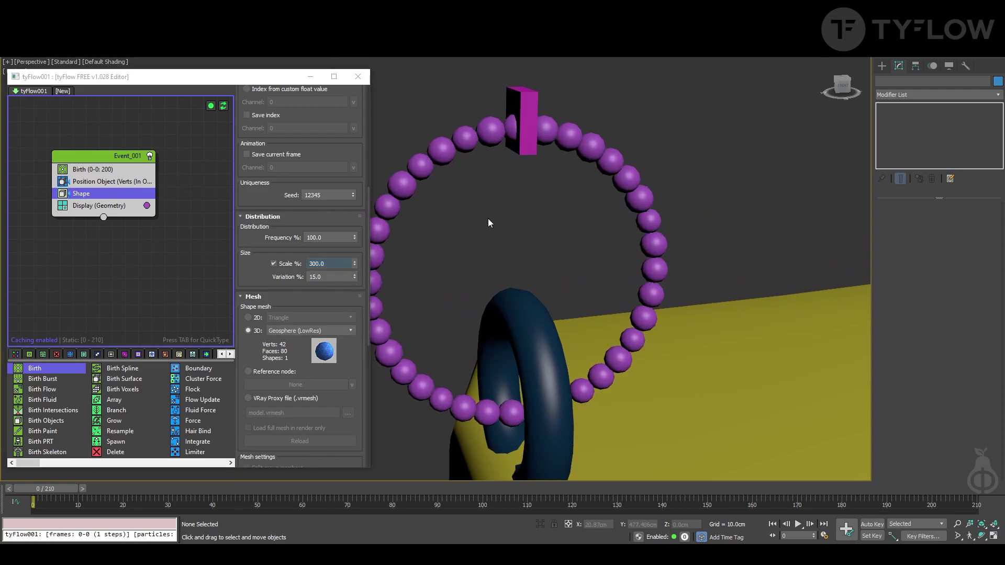
Set the Birth operator's particle total to 108 so that beads fill all three circles.
mouse_move(488, 218)
middle_mouse_down("alt")
mouse_move(477, 207)
mouse_move(497, 216)
middle_mouse_up("alt")
scroll(490, 223, "down", 8)
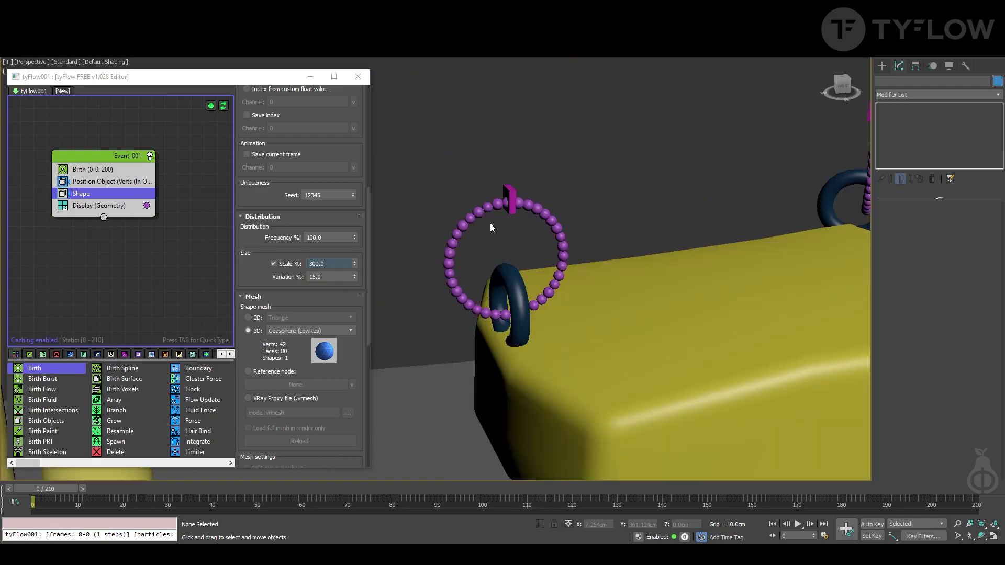
scroll(608, 254, "up", 4)
middle_click_drag(614, 256, 648, 264, "alt")
left_click(116, 170)
left_click_drag(353, 139, 366, 190)
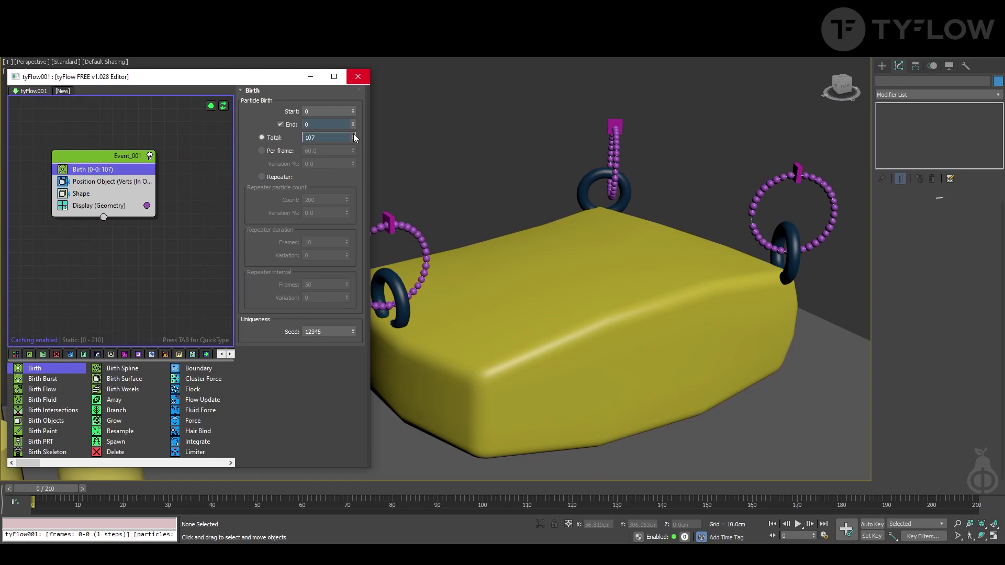
left_click_drag(355, 137, 377, 139)
Try fewer interpolation steps on the circle spline at the nearest anchor and return the value to 8.
middle_click_drag(453, 232, 506, 253)
left_click(489, 254)
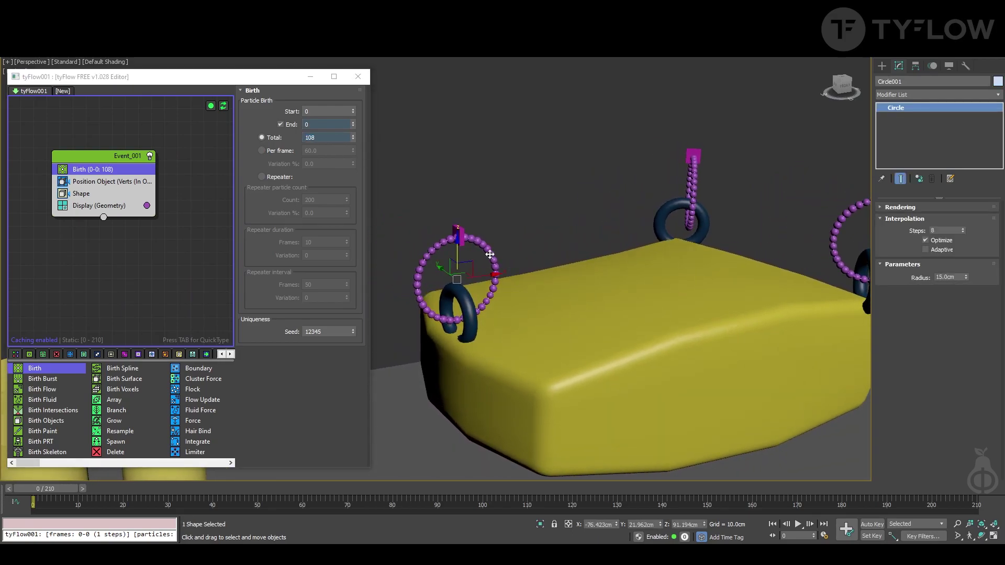
left_click(963, 232)
left_click(963, 232)
middle_click_drag(619, 218, 754, 216, "alt")
left_click(963, 229)
left_click(963, 228)
Add a PhysX Shape operator after Shape with the hull mode set to Sphere, and check the simulation.
left_click(84, 193)
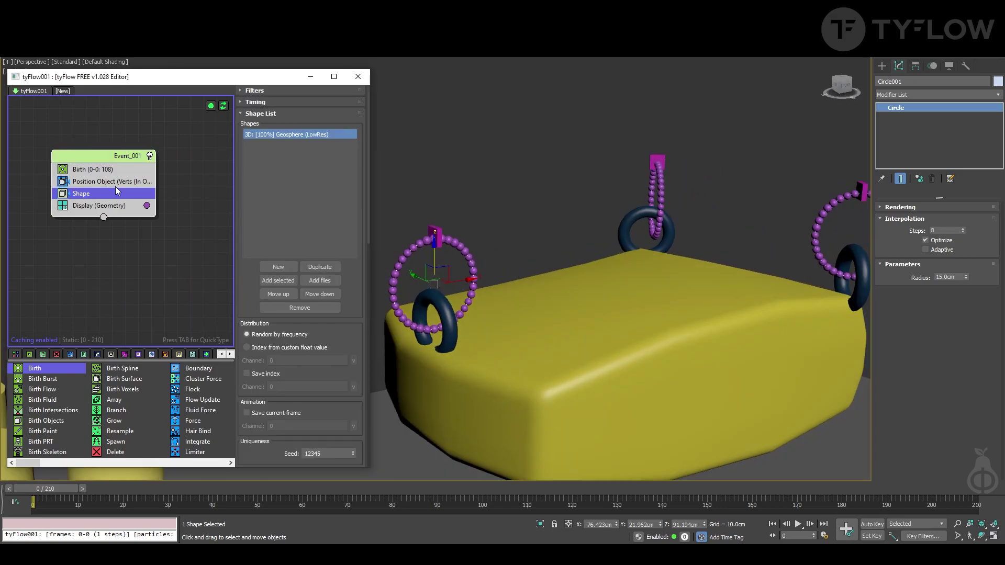
key("Tab")
type("phy")
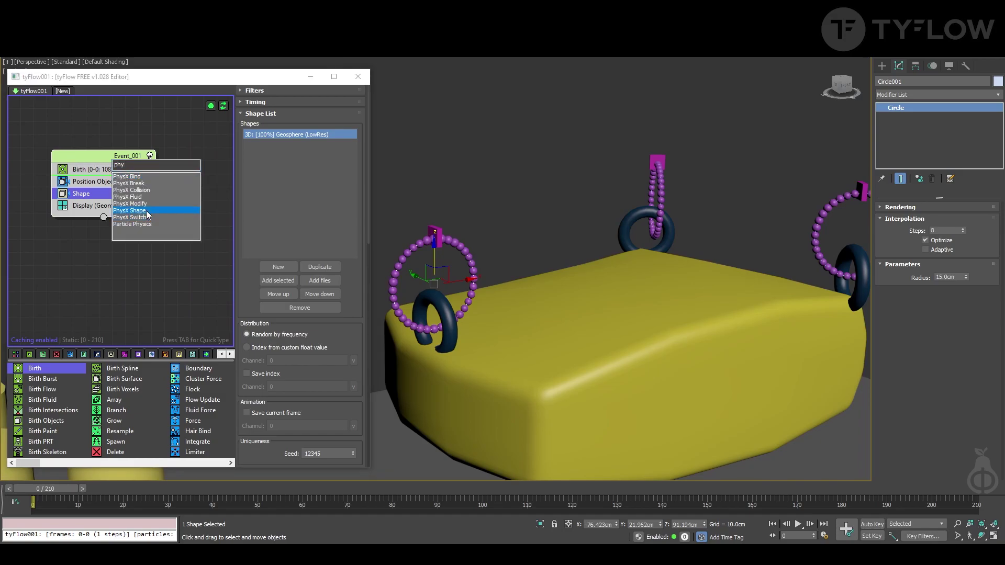
left_click(150, 211)
left_click(262, 135)
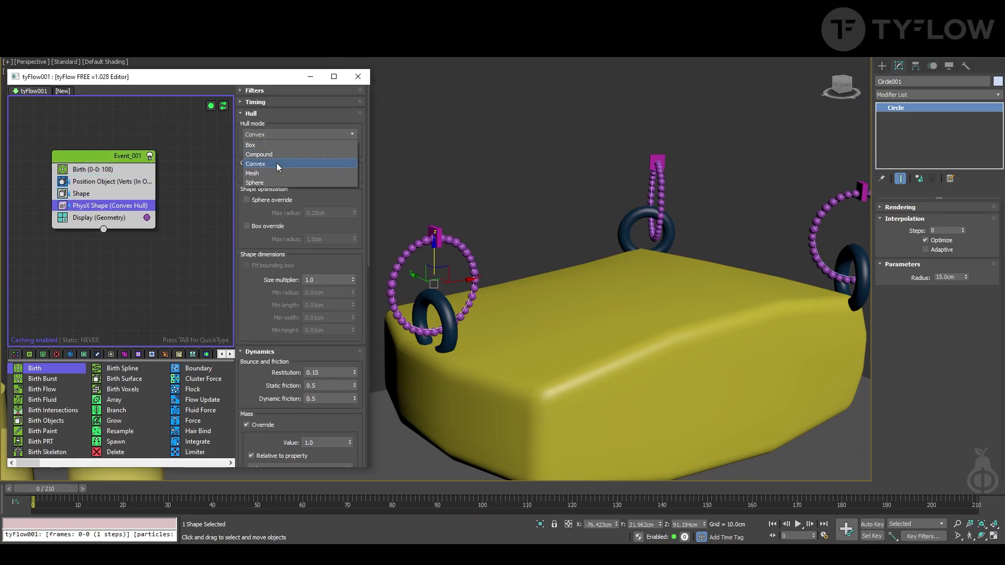
left_click(275, 183)
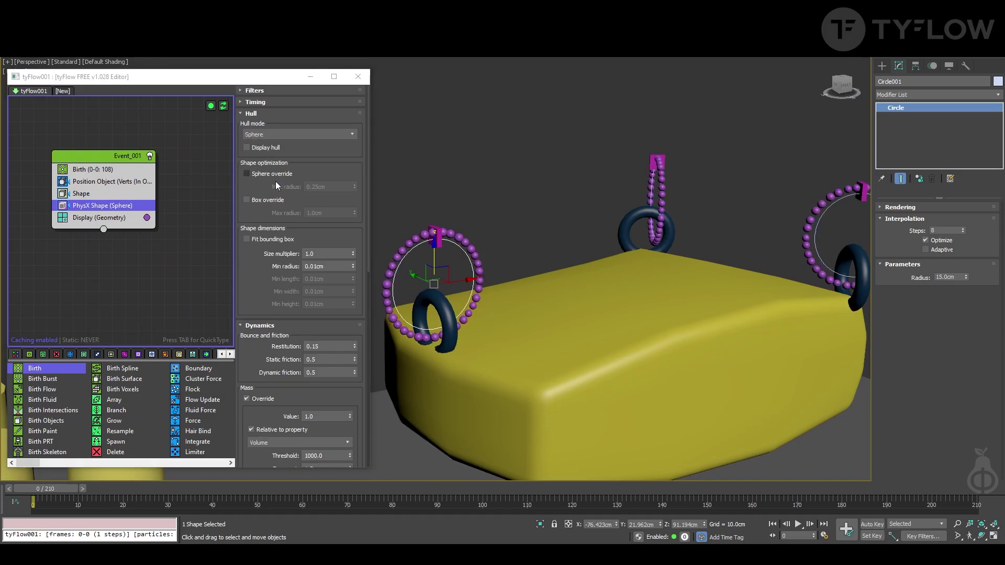
left_click_drag(41, 492, 31, 473)
Add a PhysX Bind operator below PhysX Shape and set its bind mode to Rigid (joint).
middle_click_drag(639, 344, 660, 347, "alt")
scroll(501, 266, "up", 3)
key("Tab")
type("ph")
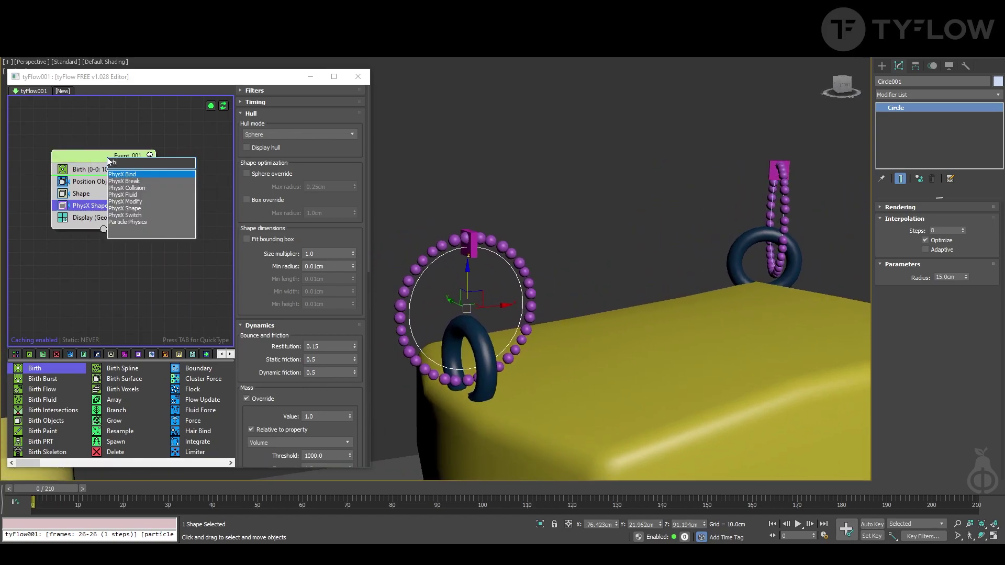
key("Return")
left_click(272, 134)
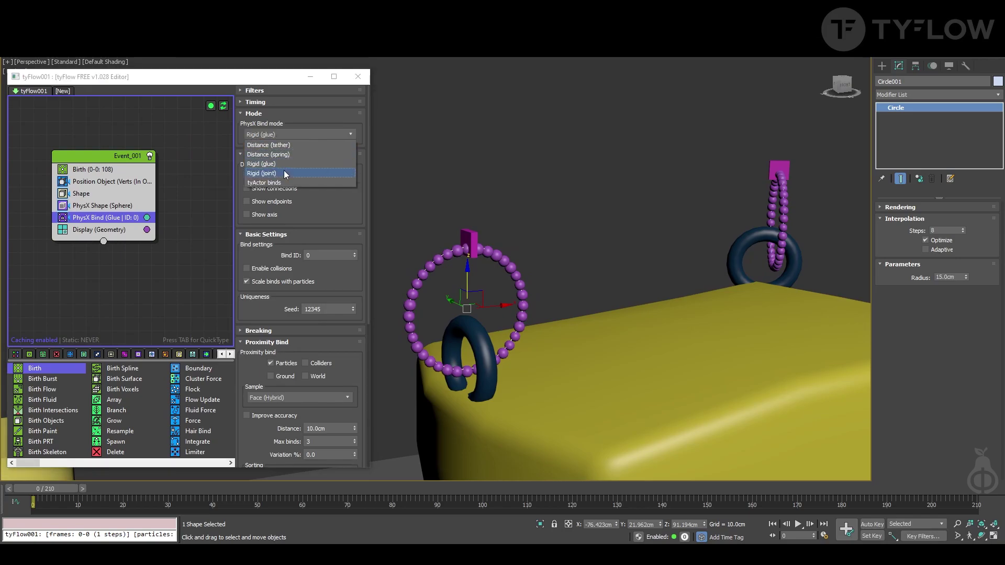
left_click(284, 173)
Preview the simulation of the joint-bound bead chains from a wider view and return to frame 0.
scroll(551, 260, "down", 4)
middle_click_drag(551, 260, 527, 251)
scroll(527, 251, "up", 2)
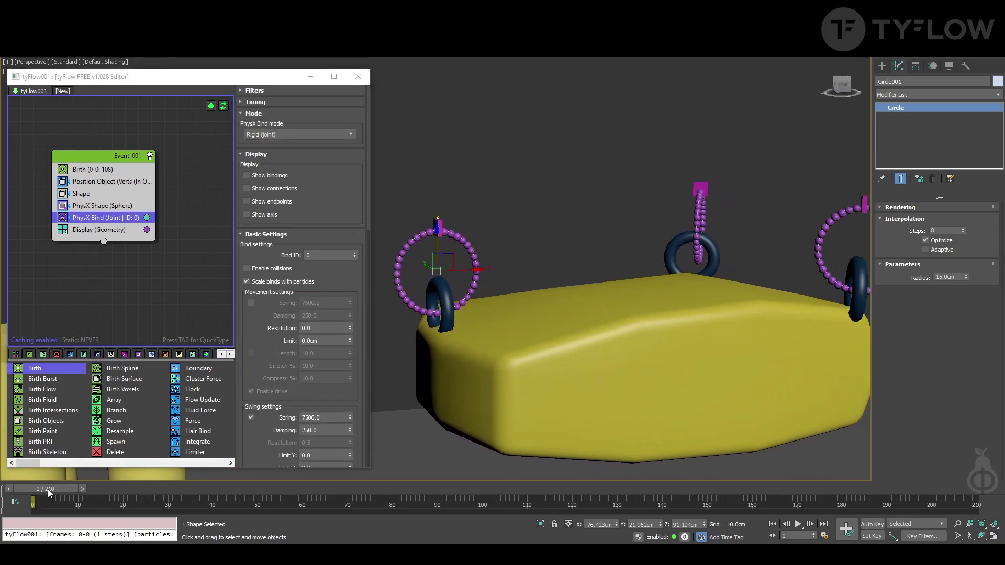
left_click_drag(51, 490, 137, 492)
scroll(517, 408, "down", 2)
middle_click_drag(517, 407, 554, 362, "alt")
left_click_drag(157, 488, 29, 481)
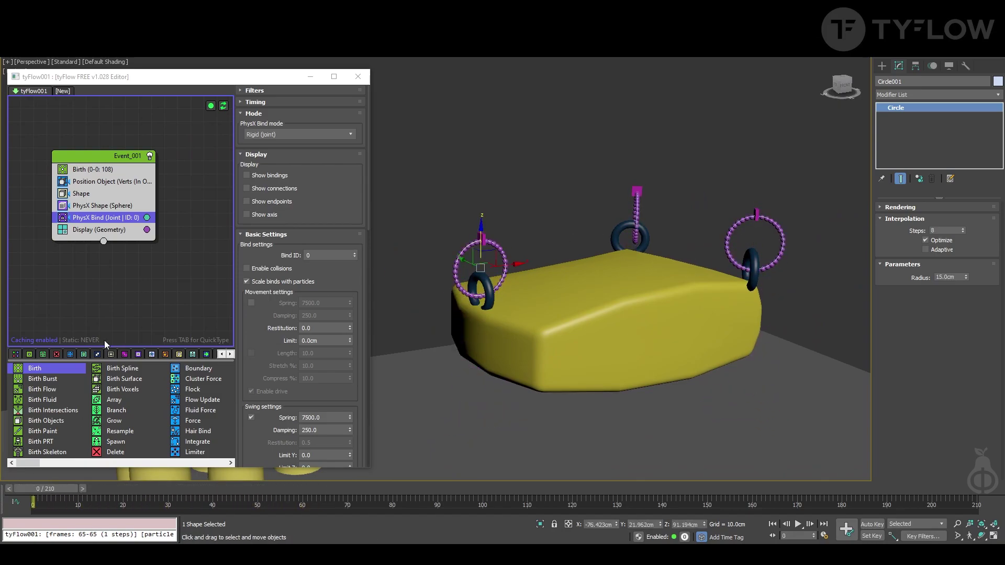
Set the PhysX Bind operator's maximum proximity binds to 2.
scroll(289, 210, "down", 5)
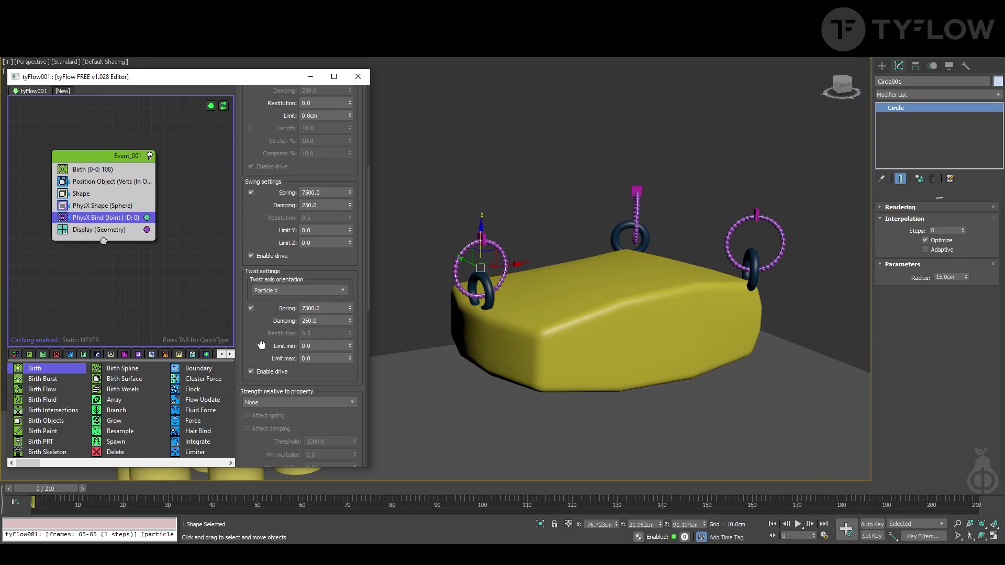
scroll(261, 345, "down", 3)
scroll(255, 333, "down", 3)
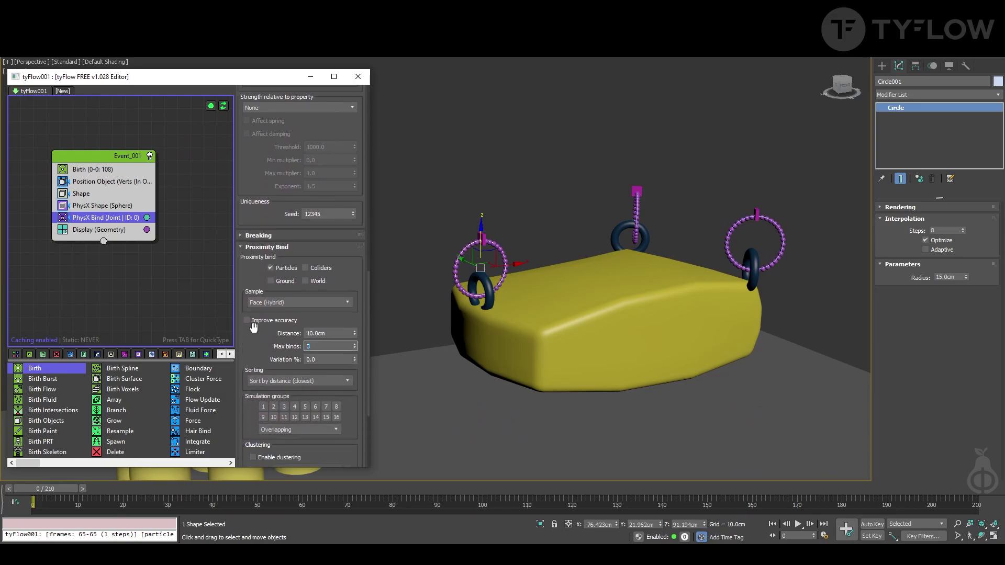
type("2")
key("Return")
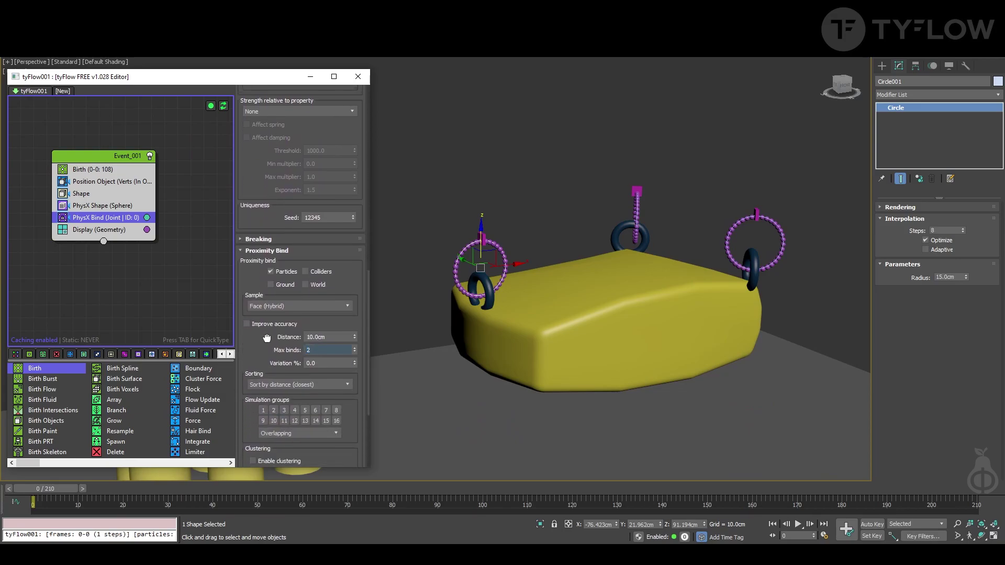
Add a Spline Paths operator with a newly created tySplines object and set its mode to PhysX bindings.
key("Tab")
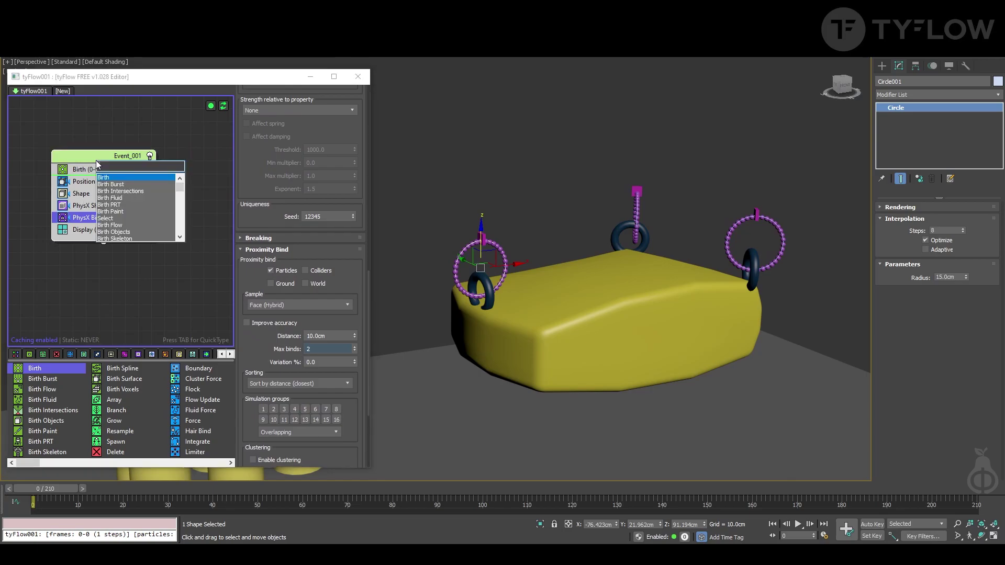
type("plin")
key("Return")
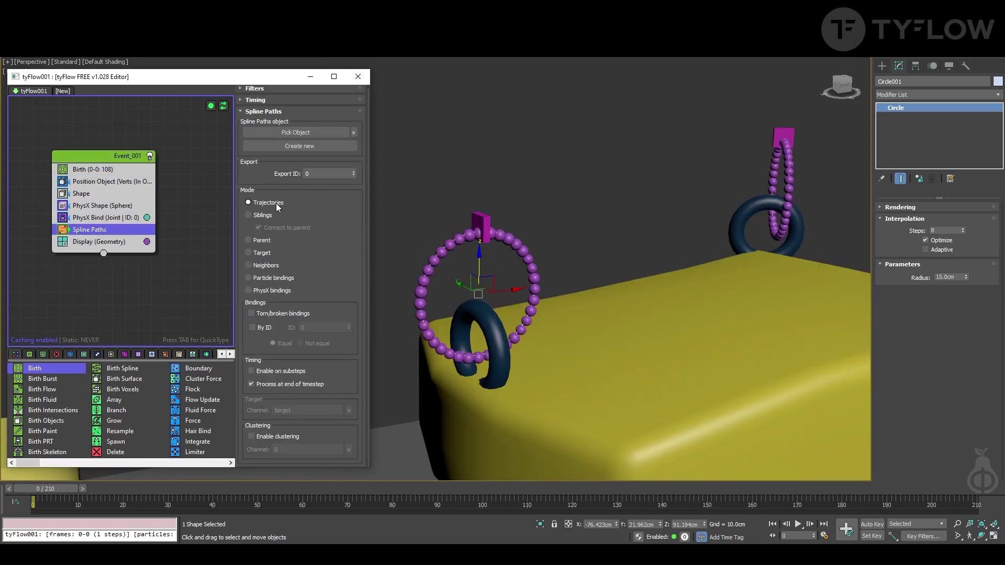
left_click(297, 147)
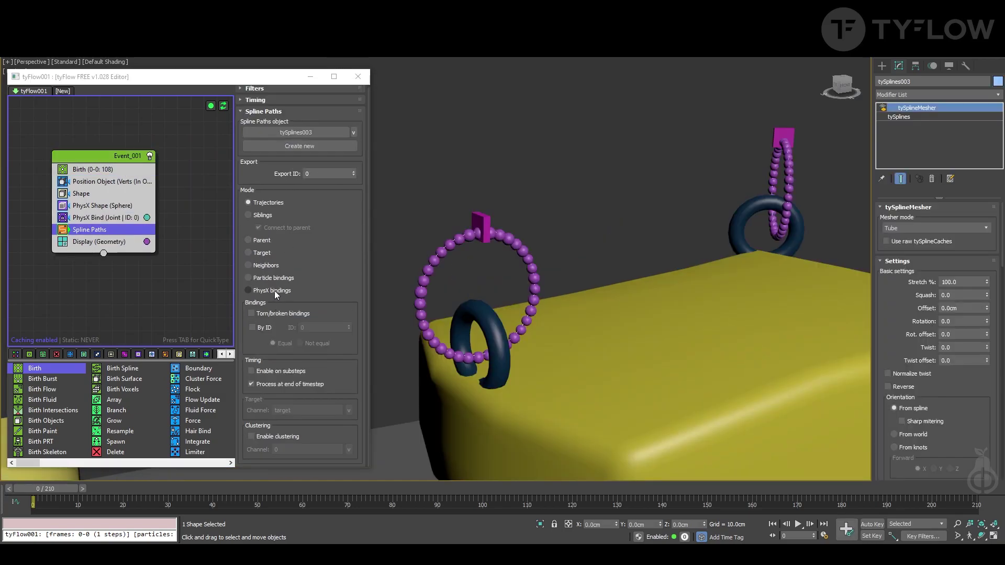
left_click(262, 292)
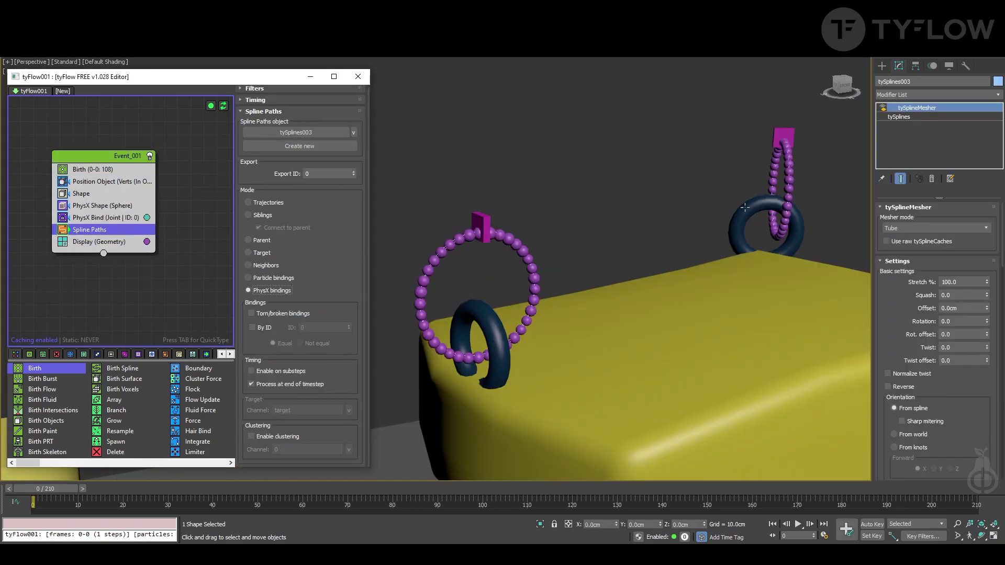
Enable the tySplineMesher modifier on the tySplines object and turn off the particles' Display operator to inspect the tube mesh.
left_click(882, 108)
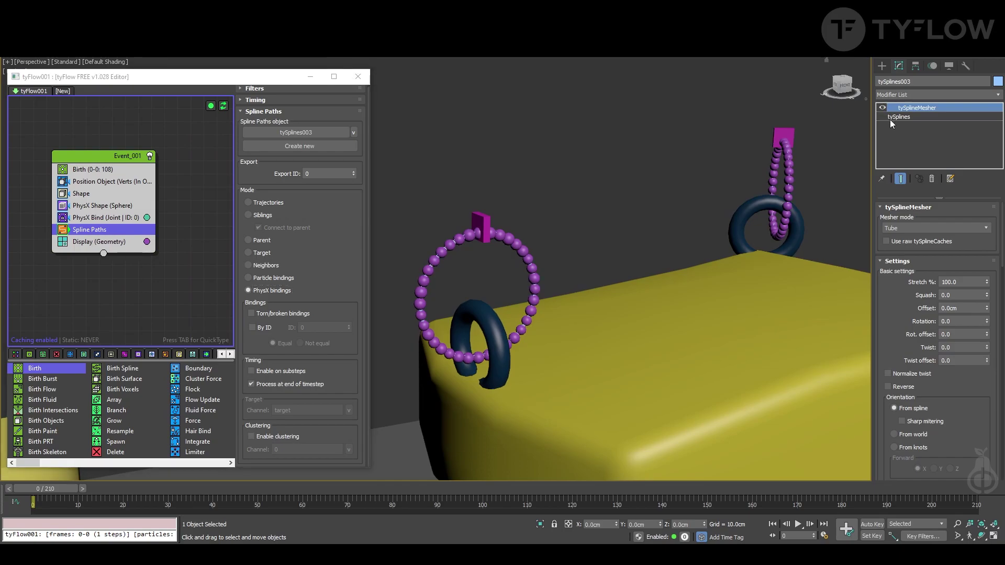
left_click(907, 118)
scroll(447, 267, "up", 5)
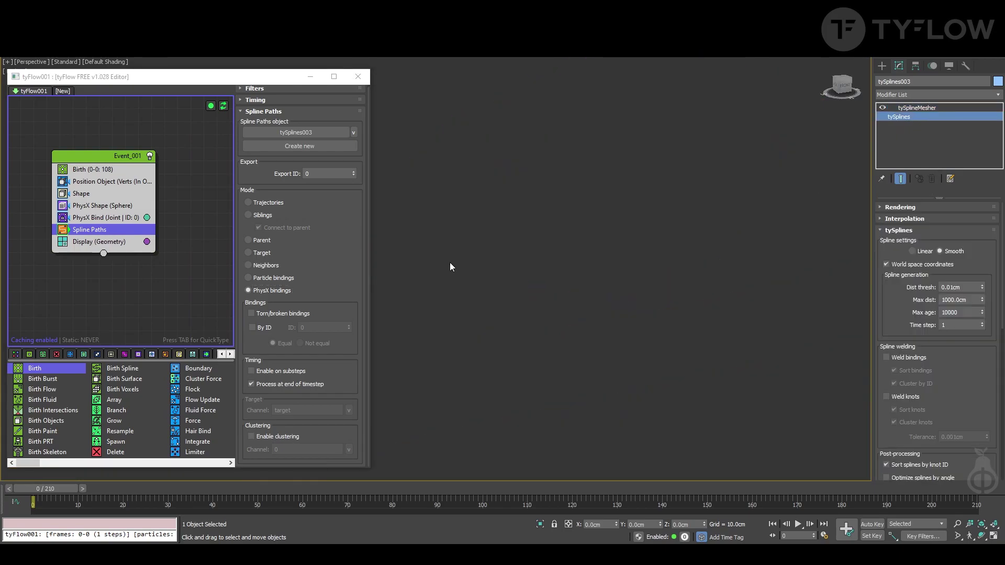
scroll(453, 266, "down", 2)
middle_click_drag(454, 265, 470, 261)
left_click(62, 243)
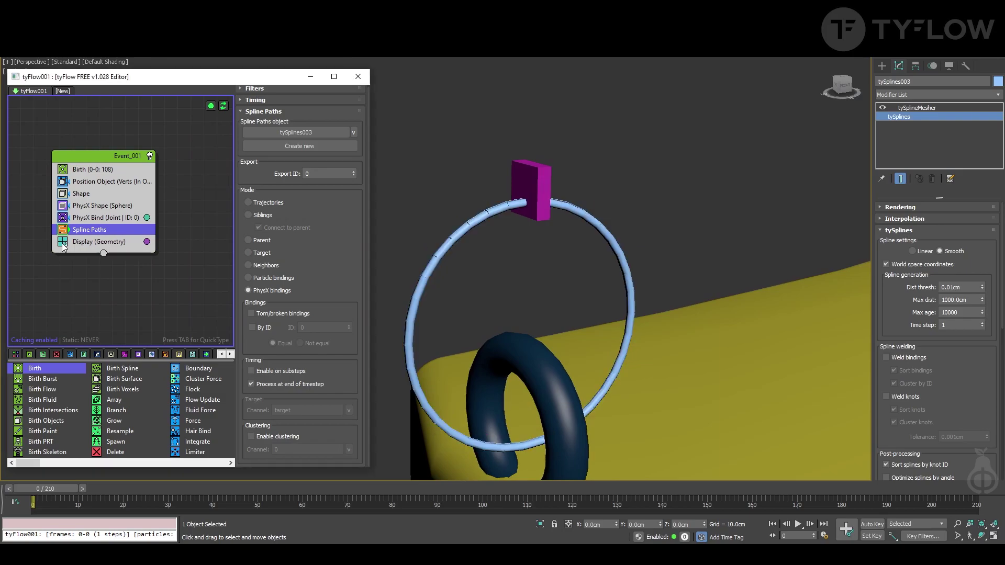
scroll(478, 213, "up", 10)
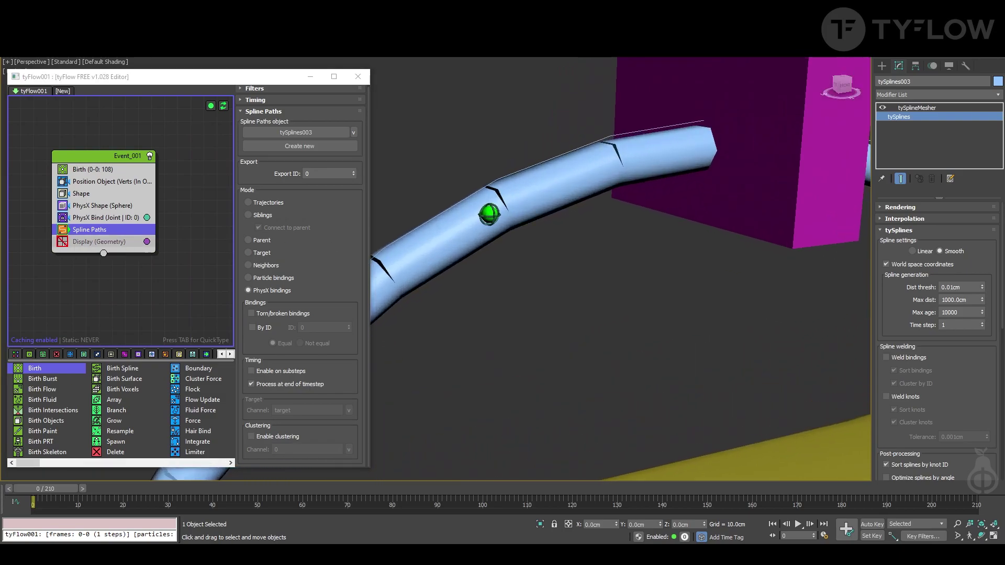
Enable Weld knots on the tySplines object, preview the simulation and return to frame 0.
scroll(596, 147, "down", 10)
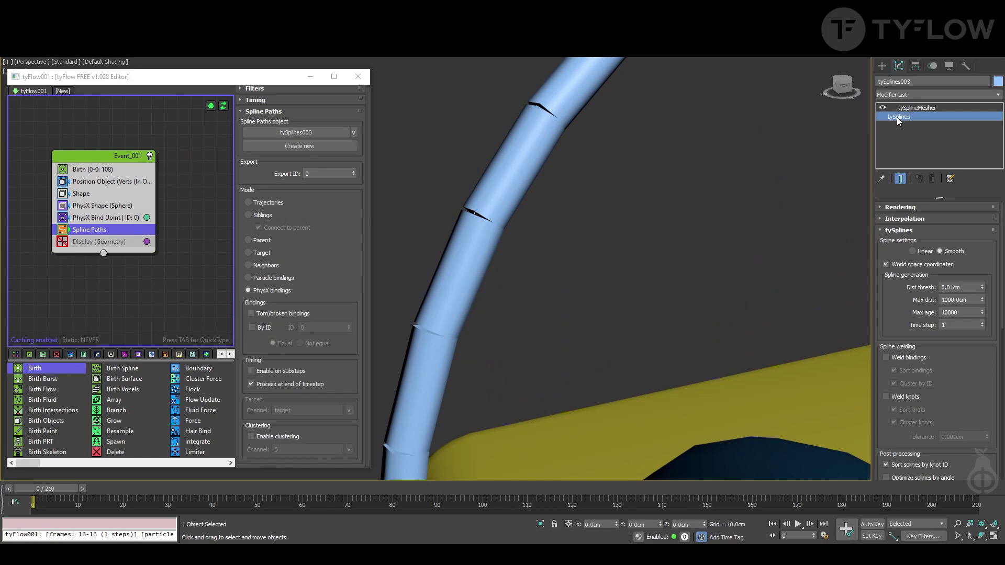
left_click(886, 396)
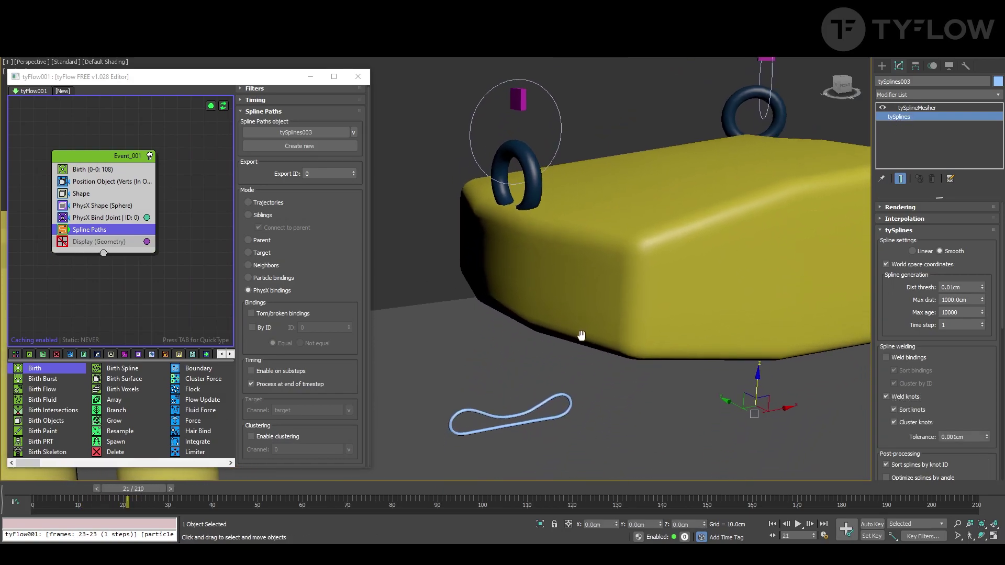
middle_click_drag(581, 335, 579, 356)
left_click_drag(138, 494, 20, 480)
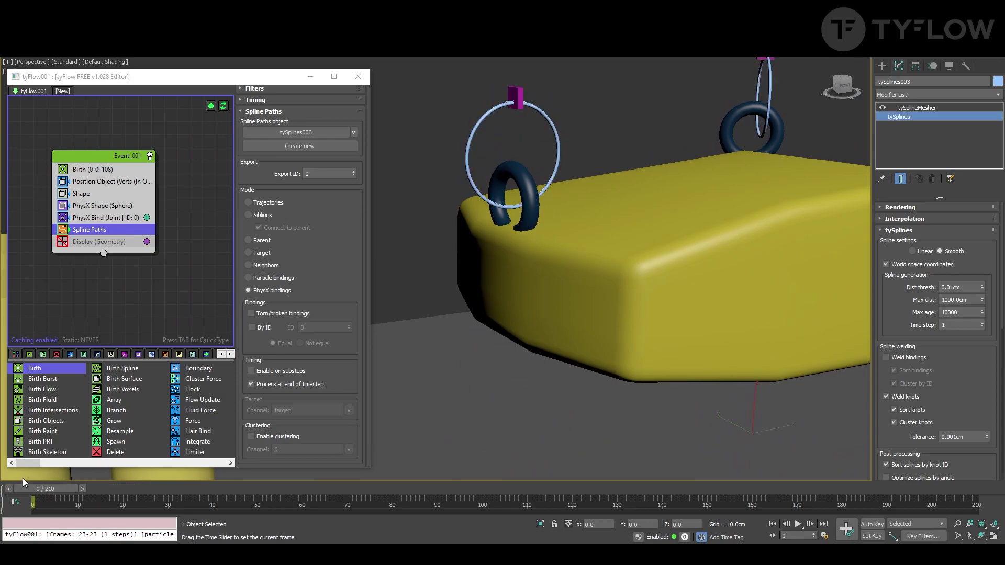
Add a Surface Test operator between PhysX Bind and Spline Paths and show edged faces in the viewport.
middle_click_drag(521, 225, 528, 291)
left_click(526, 159)
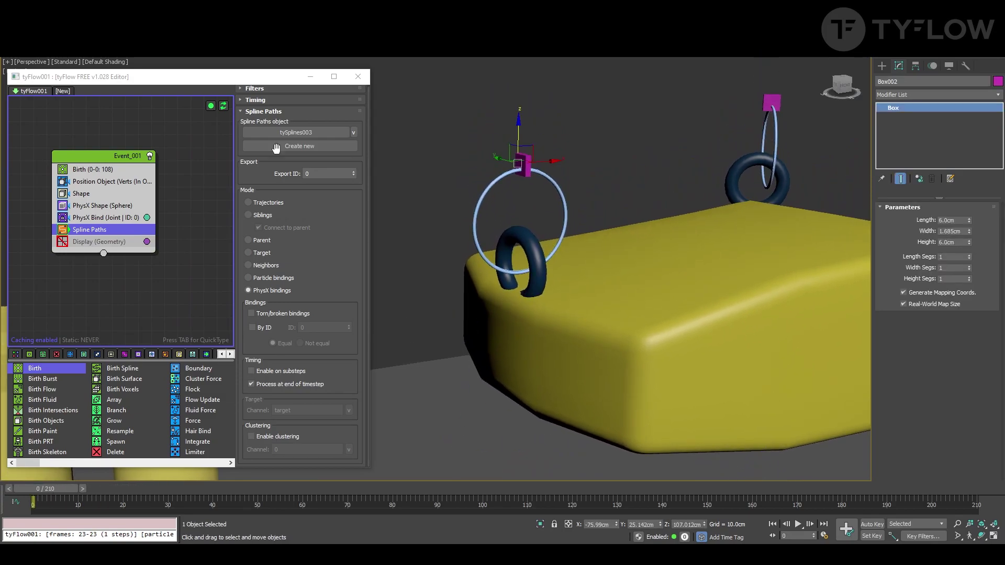
key("Tab")
type("su")
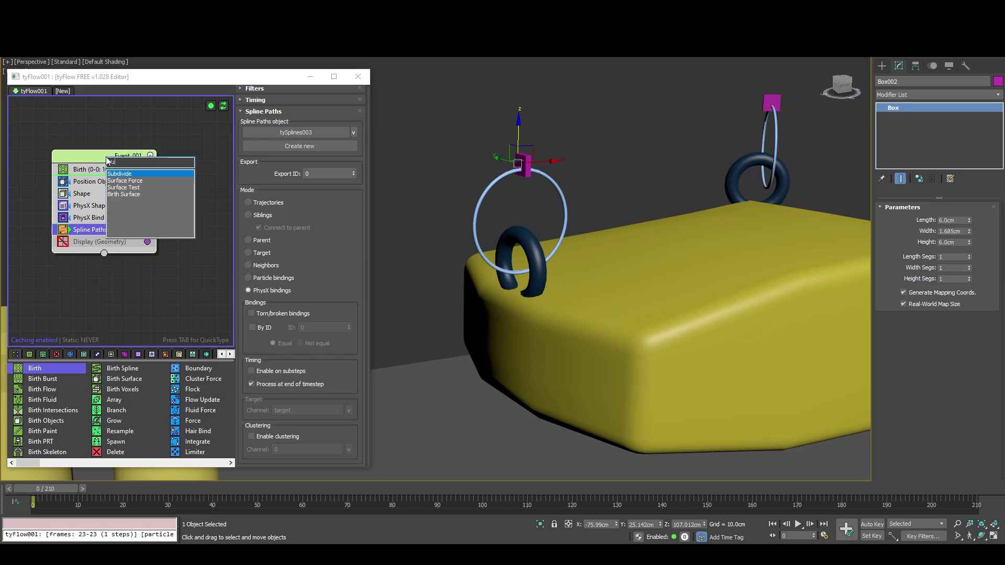
left_click(149, 189)
left_click_drag(107, 182, 131, 230)
middle_click_drag(452, 215, 406, 253)
left_click(484, 198)
key("F4")
Add the three anchor boxes to the Surface Test's objects and set the test mode to Volume (inside).
left_click(474, 202)
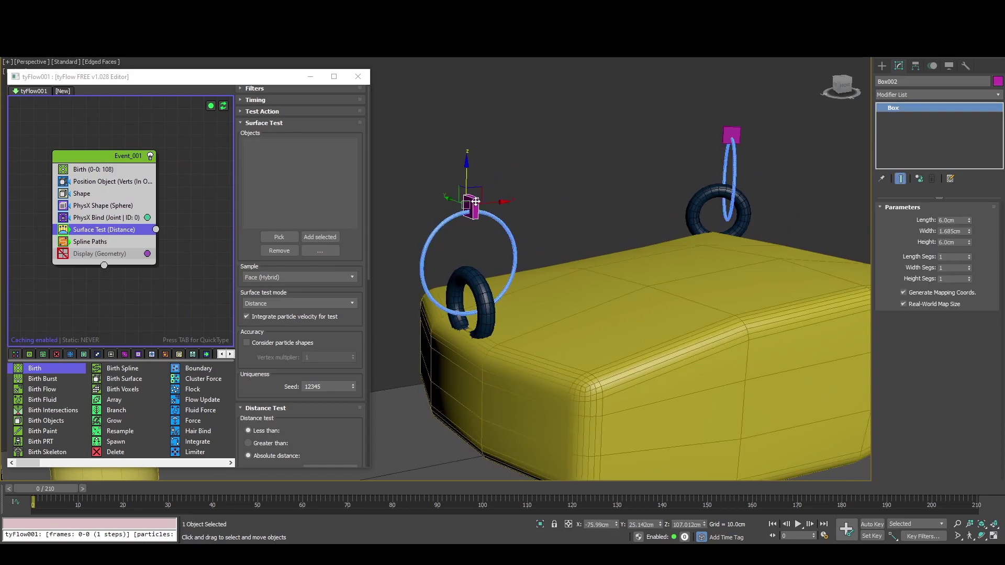
left_click(733, 133, "ctrl")
middle_click_drag(777, 155, 638, 157)
left_click(798, 161, "ctrl")
left_click(320, 237)
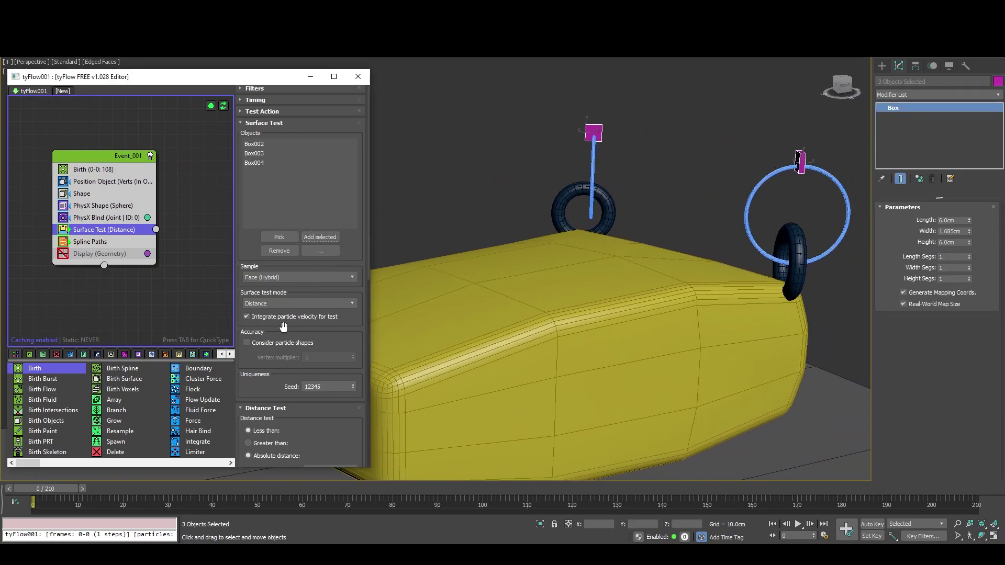
left_click(276, 304)
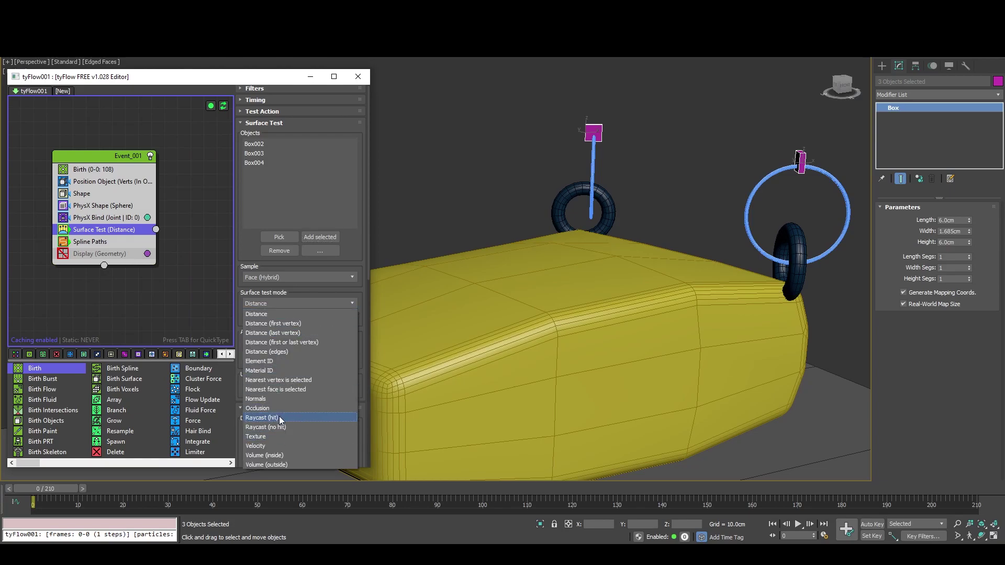
left_click(265, 455)
Make the anchor boxes see-through and check the display properties of the nearest one.
middle_click_drag(696, 157, 487, 186, "alt")
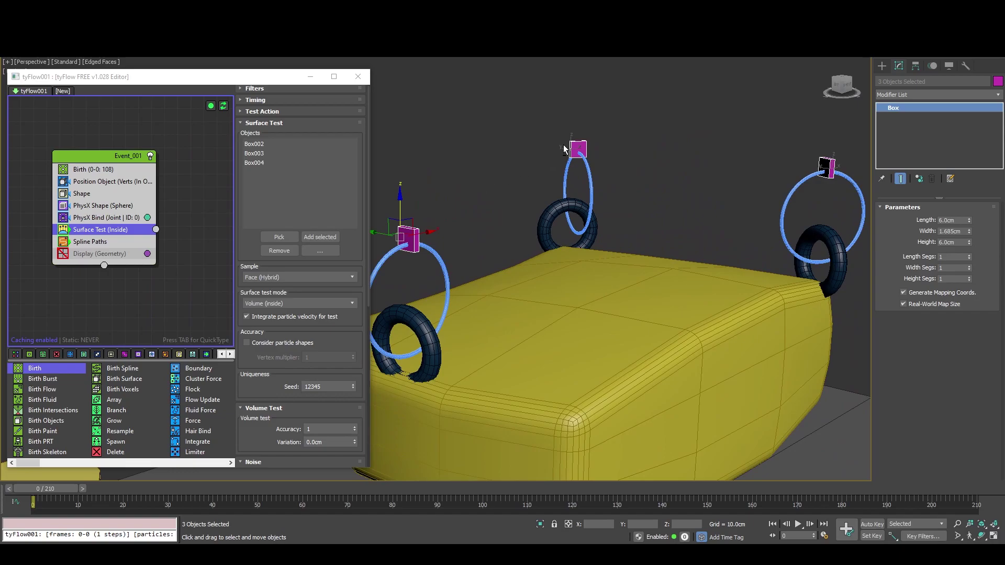
middle_click_drag(566, 151, 467, 230, "alt")
scroll(467, 229, "up", 3)
left_click(440, 242)
right_click(438, 249)
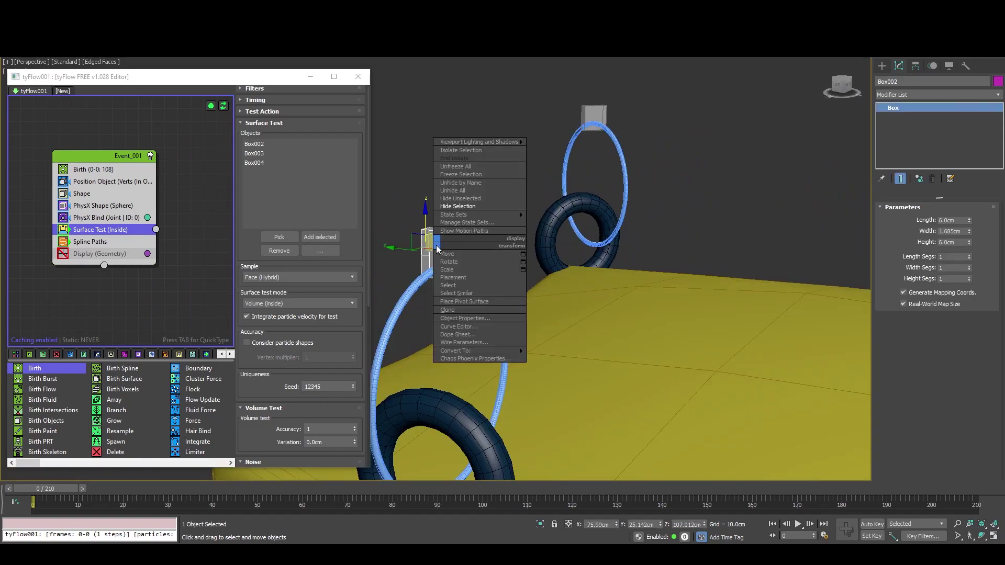
left_click(481, 318)
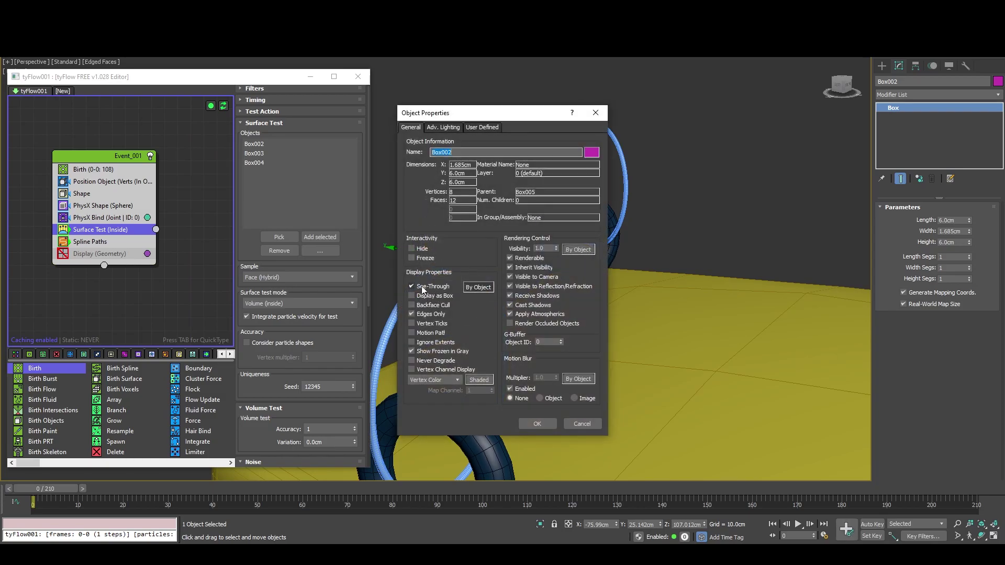
left_click(538, 424)
Turn the particles' Display operator back on and connect the Surface Test's output to a new event containing a Display operator.
left_click(137, 205)
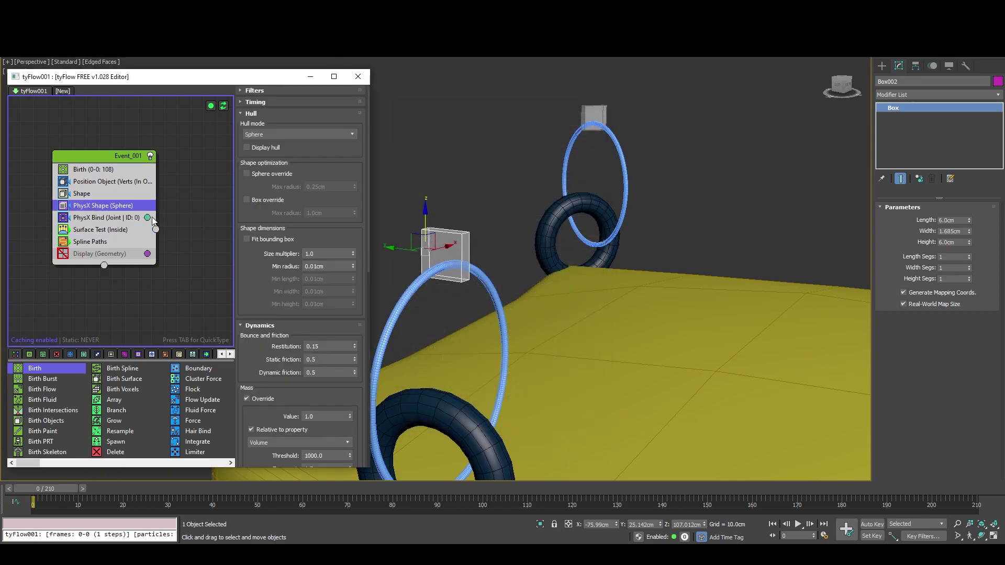
left_click(144, 230)
middle_click_drag(177, 234, 135, 218)
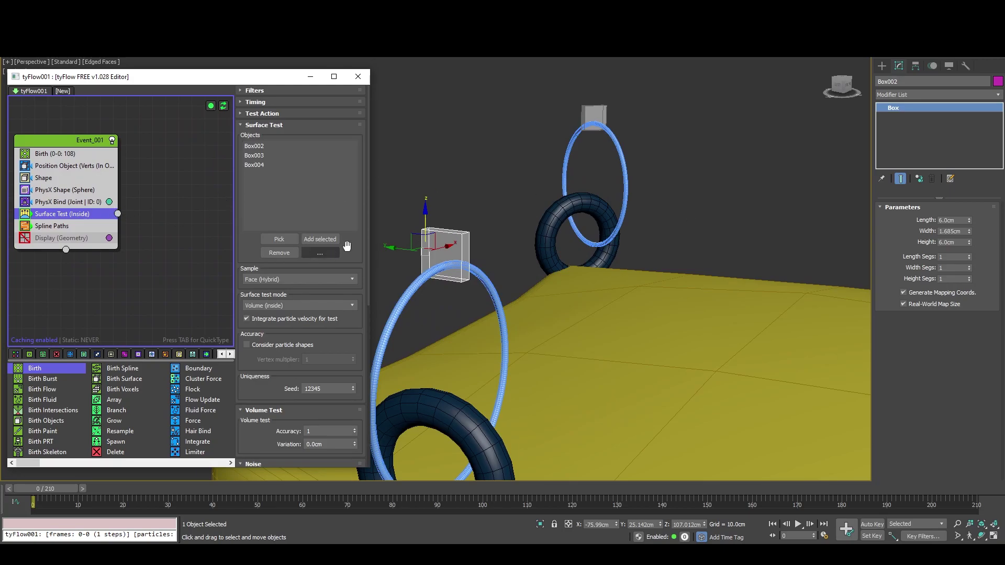
left_click(25, 238)
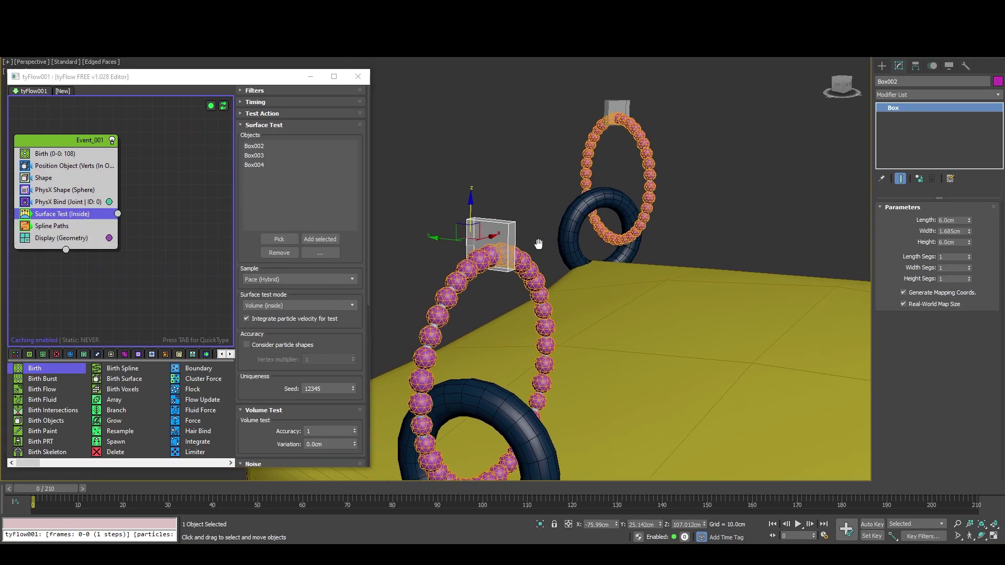
left_click_drag(118, 214, 167, 238)
left_click(194, 251)
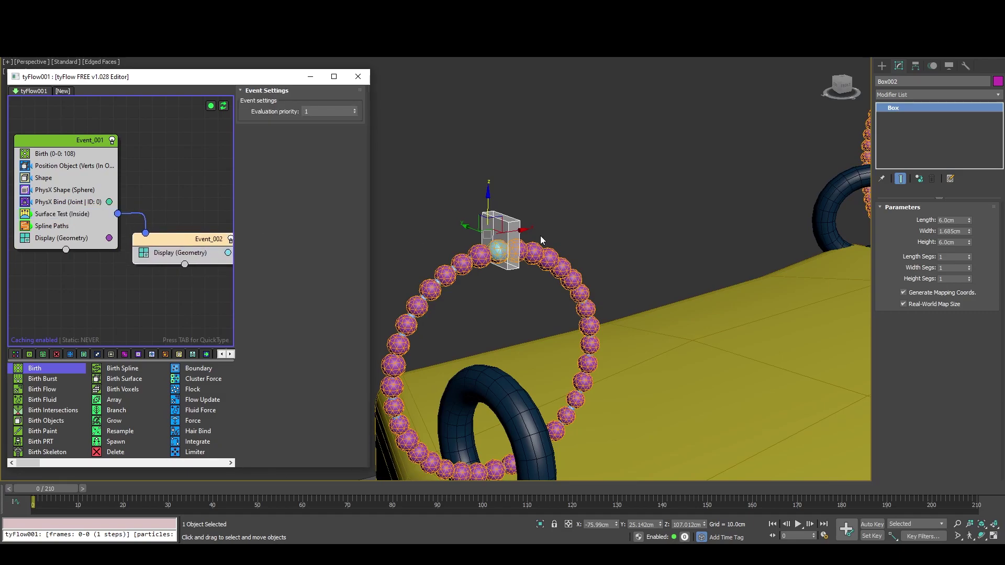
Add an Object Bind operator above the Display operator in Event_002.
key("Tab")
type("ob")
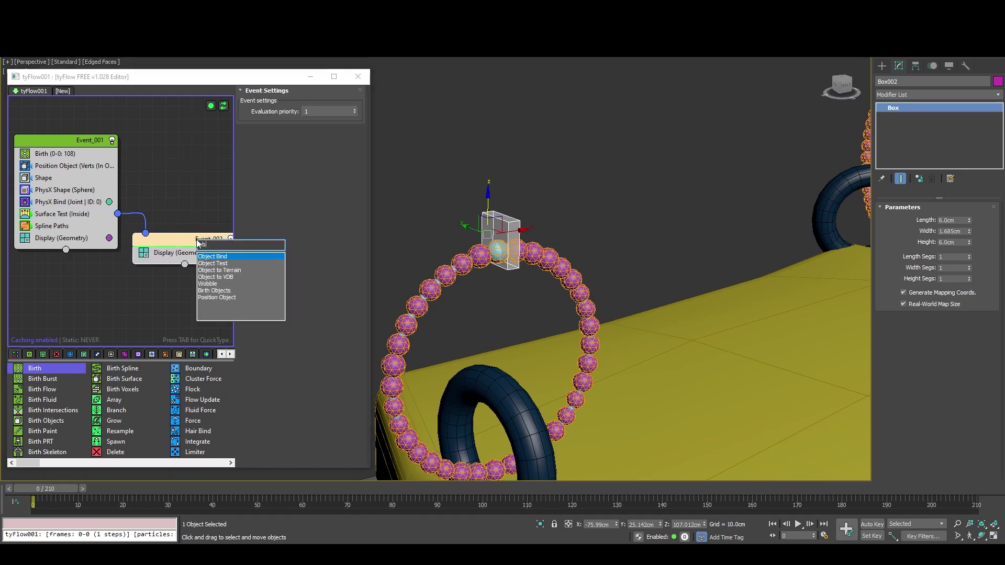
key("Return")
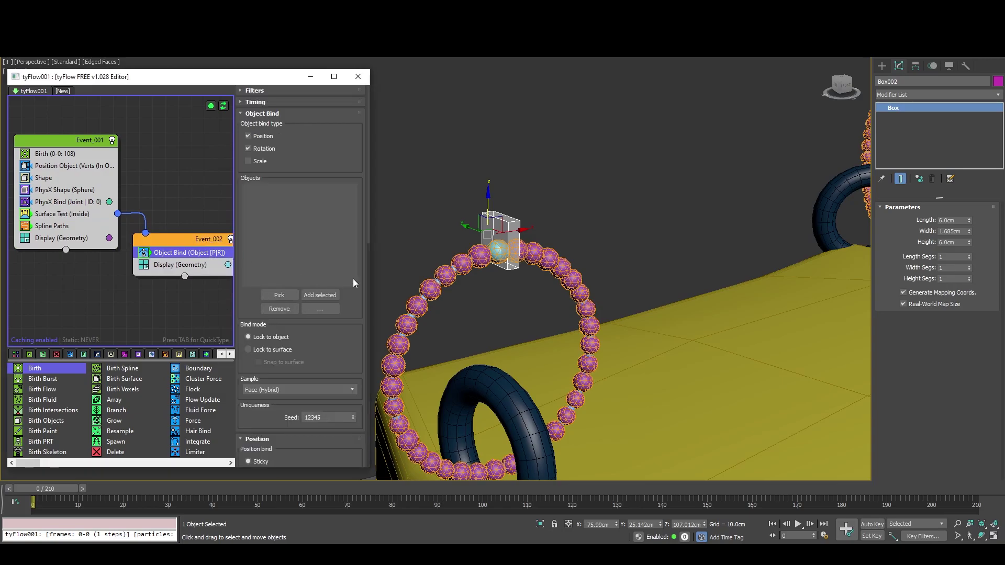
Add the three anchor boxes to the Object Bind operator's objects.
scroll(533, 242, "down", 2)
middle_click_drag(532, 239, 477, 237)
left_click(768, 113, "ctrl")
middle_click_drag(754, 131, 652, 167, "alt")
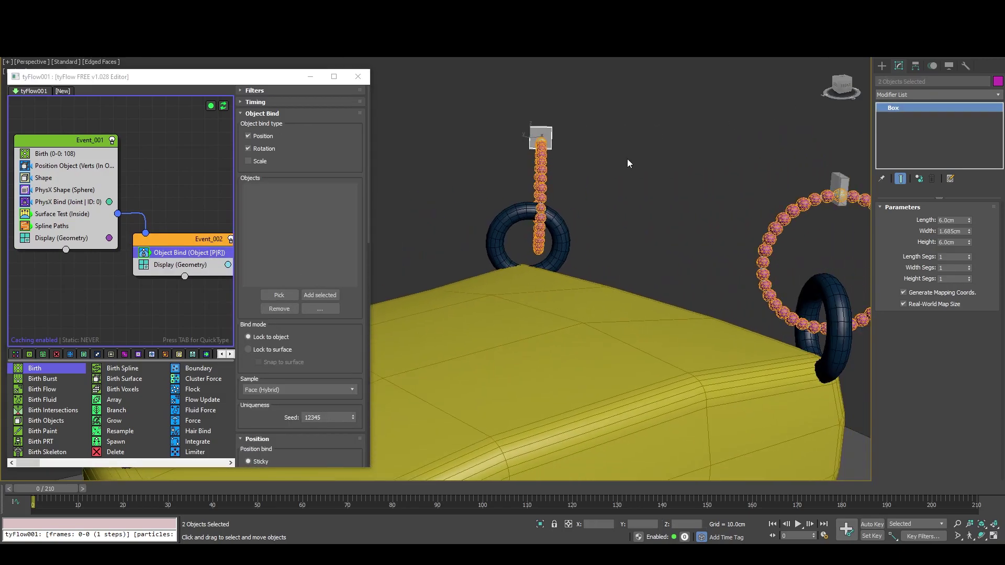
left_click(836, 176, "ctrl")
scroll(683, 223, "down", 3)
mouse_move(583, 243)
middle_mouse_down("alt")
mouse_move(612, 242)
mouse_move(591, 244)
middle_mouse_up("alt")
left_click(336, 294)
middle_click_drag(151, 266, 119, 236)
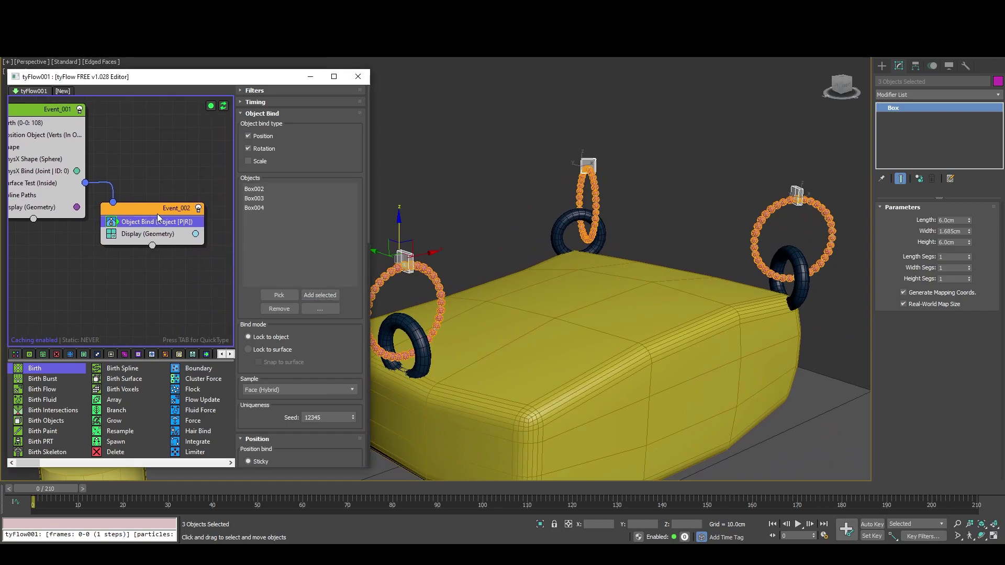
Change the display color of Event_002's particles to yellow and shift the event slightly away from Event_001.
scroll(472, 289, "up", 10)
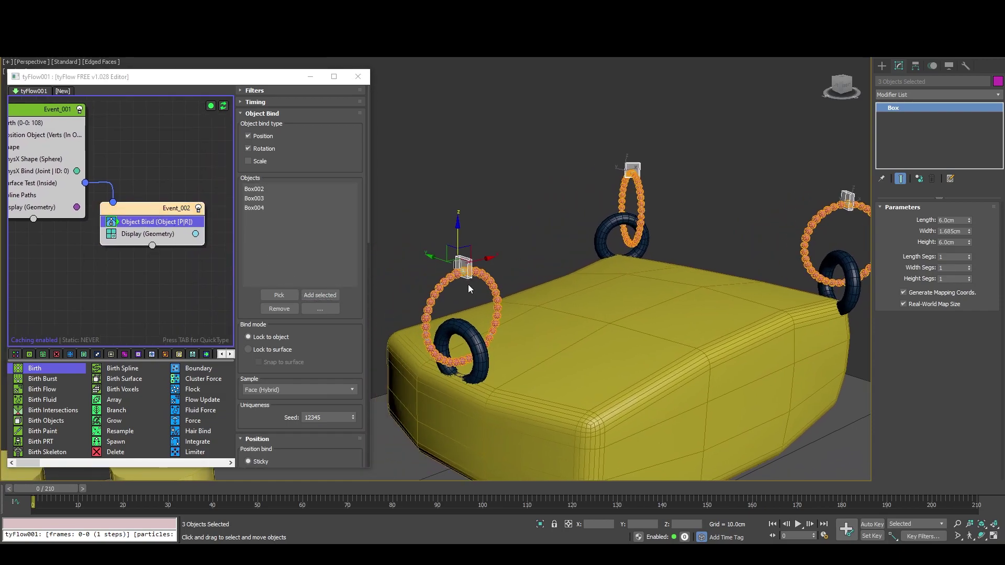
scroll(495, 280, "down", 10)
left_click(195, 235)
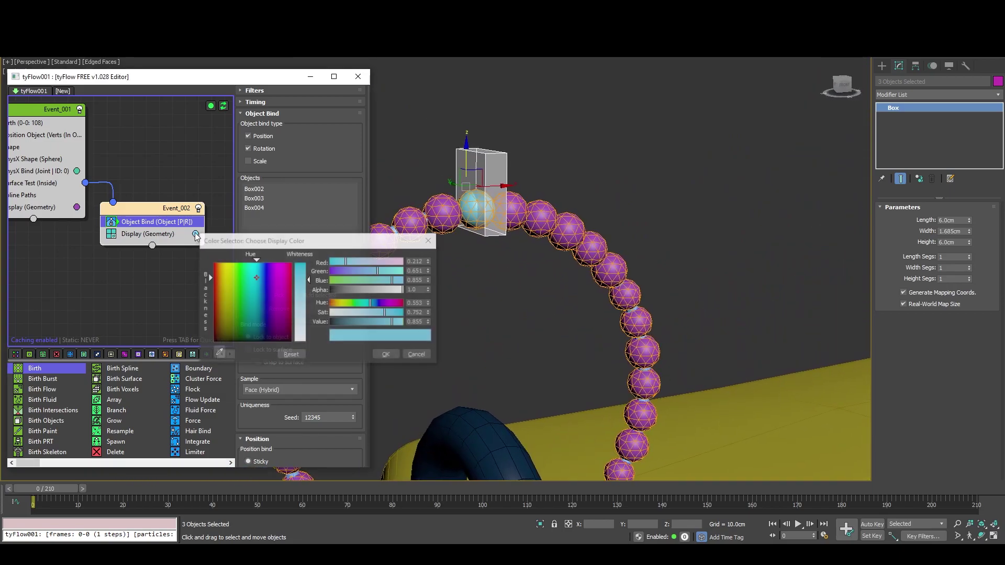
left_click(388, 355)
left_click(498, 285)
left_click_drag(150, 207, 164, 211)
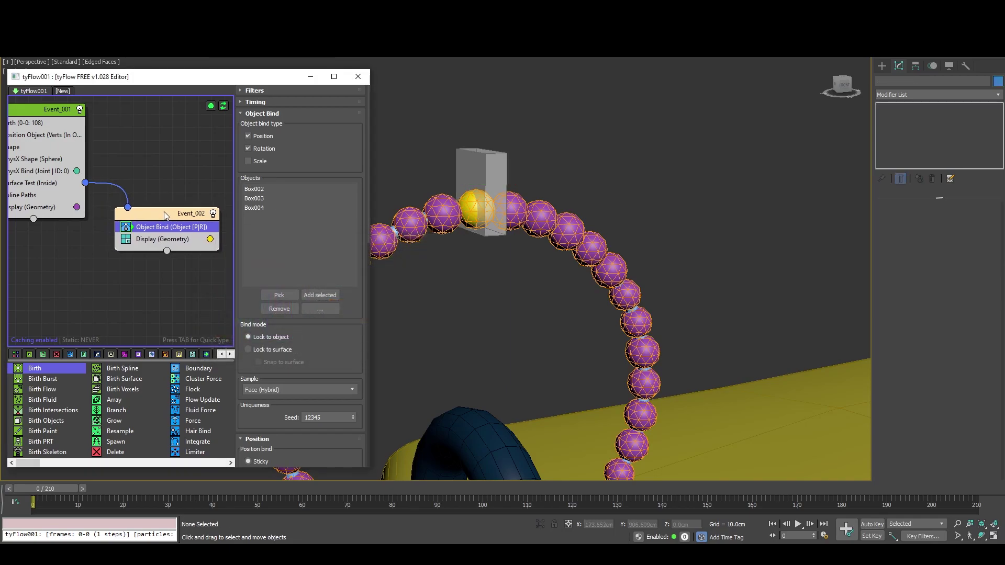
scroll(164, 212, "down", 1)
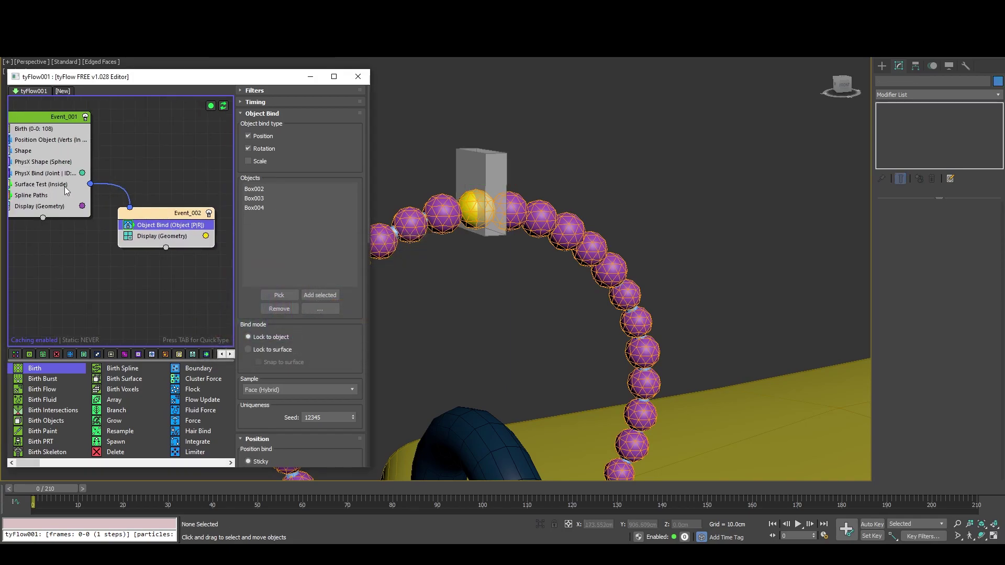
Add a PhysX Switch set to Kinematic below Object Bind in Event_002 and scrub the simulation to frame 9.
key("Tab")
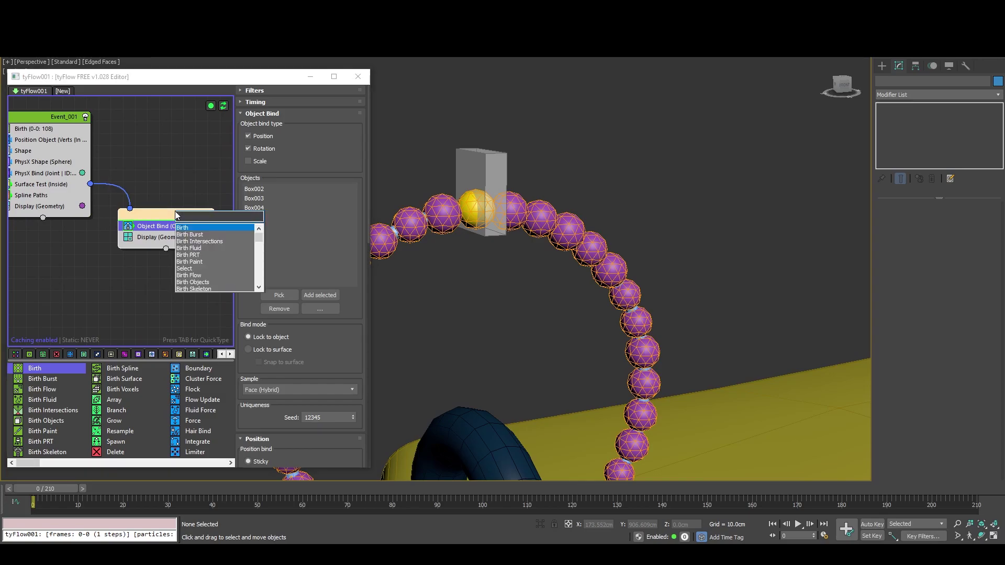
type("phy")
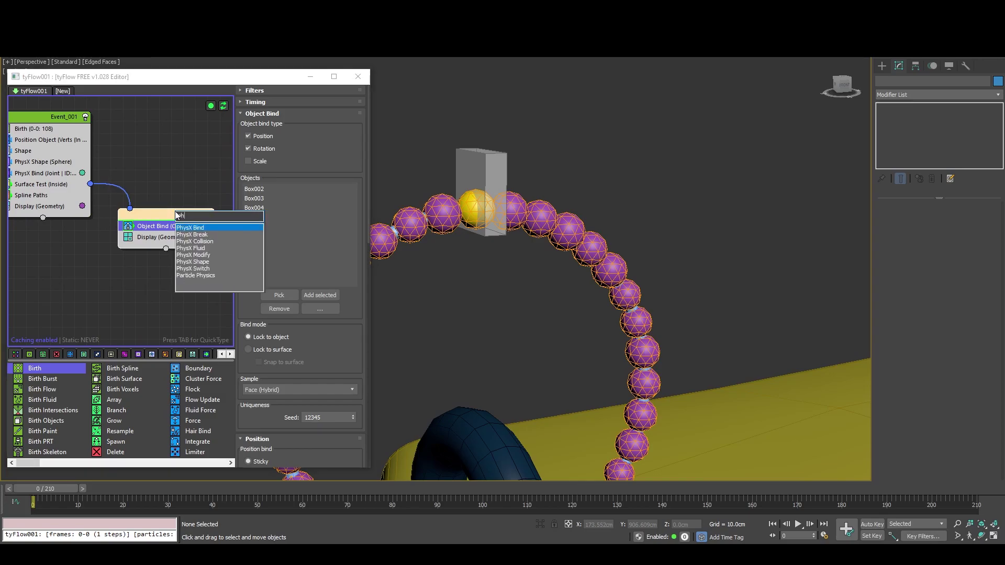
left_click(210, 269)
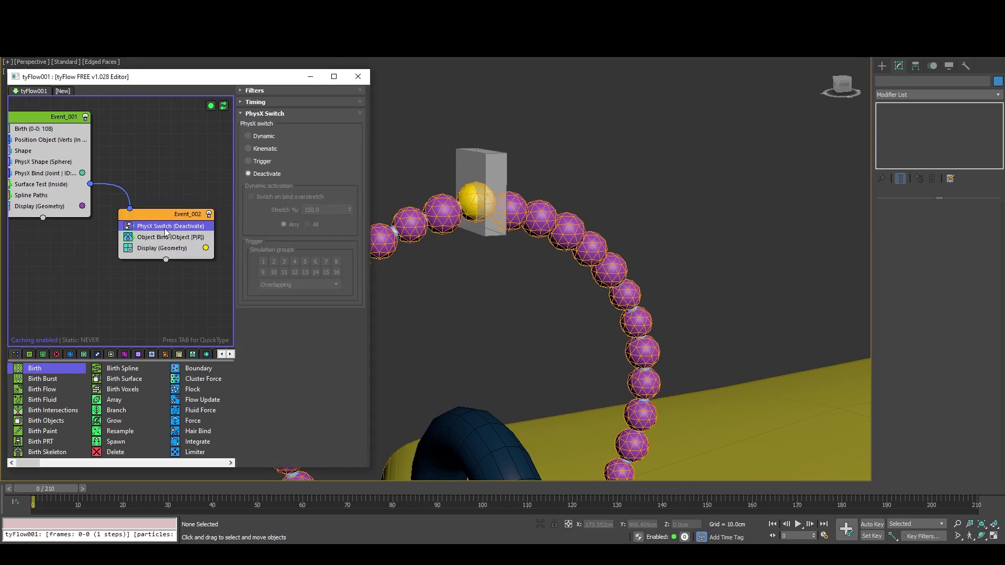
left_click_drag(165, 232, 165, 244)
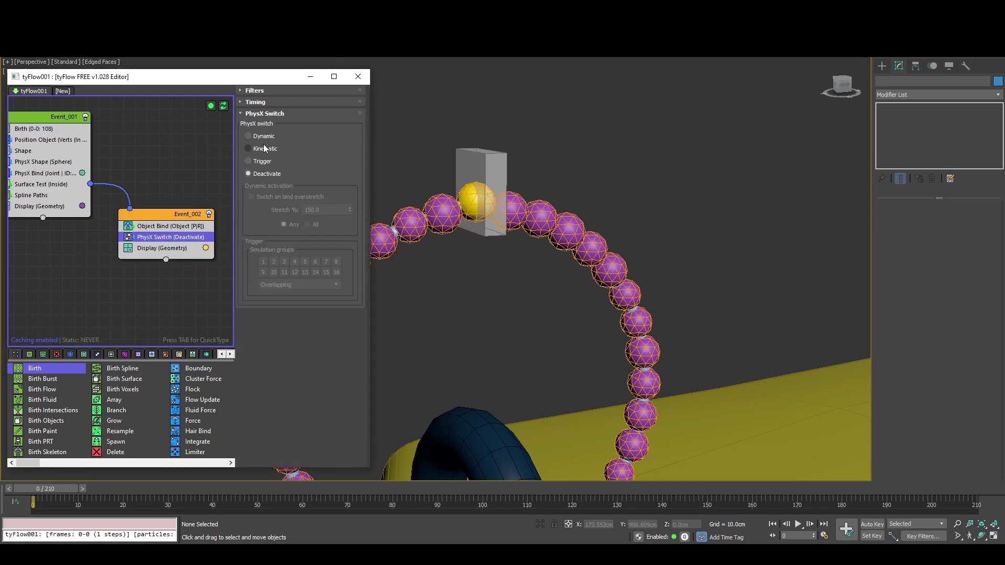
left_click(265, 149)
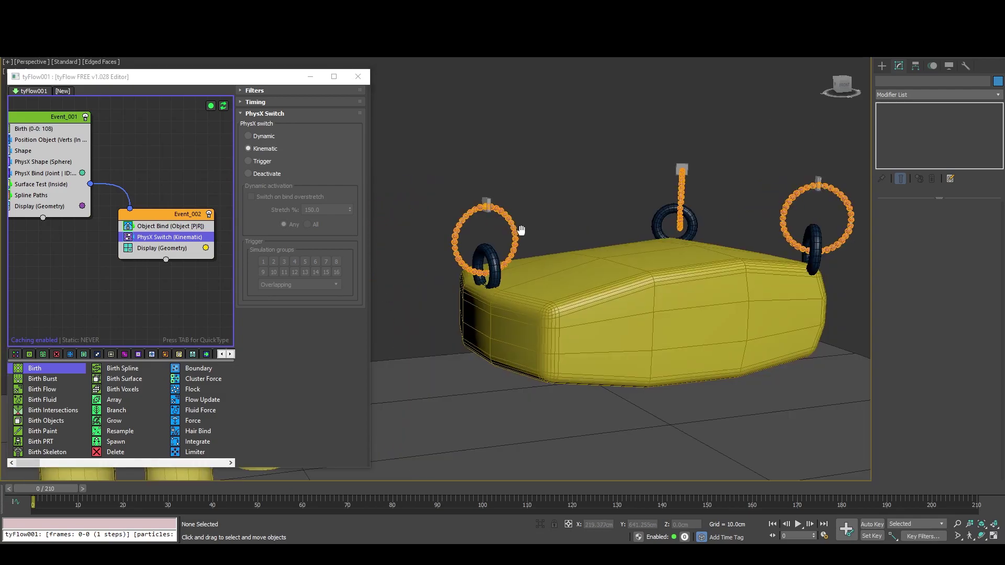
left_click_drag(44, 489, 78, 474)
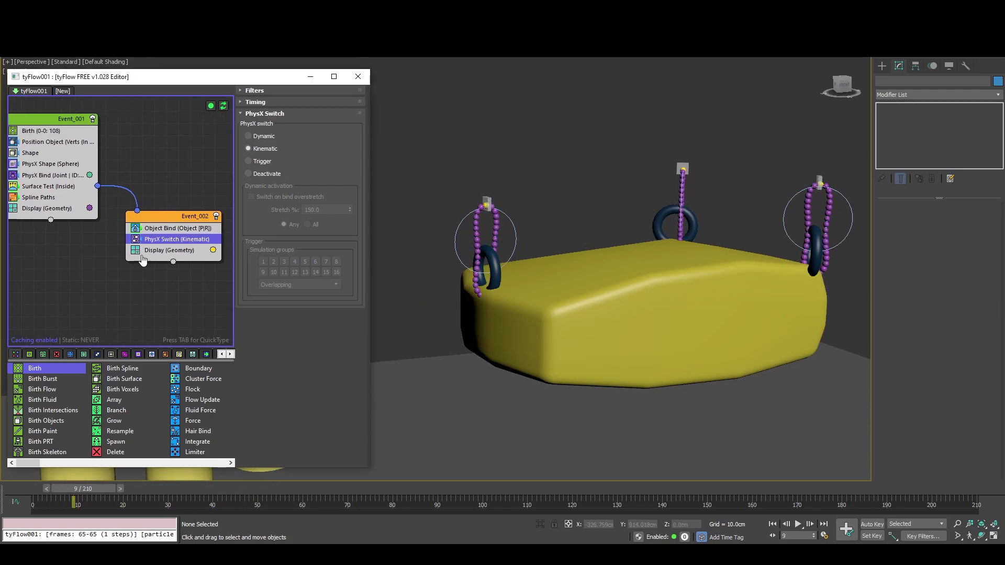
Select the Spline Paths' tySplines003 object and set its tySplineMesher radius to 1.4 cm.
middle_click_drag(73, 308, 98, 320)
left_click(69, 207)
scroll(488, 218, "up", 5)
scroll(524, 223, "down", 4)
left_click(598, 207)
scroll(699, 258, "down", 2)
middle_click_drag(699, 258, 551, 262)
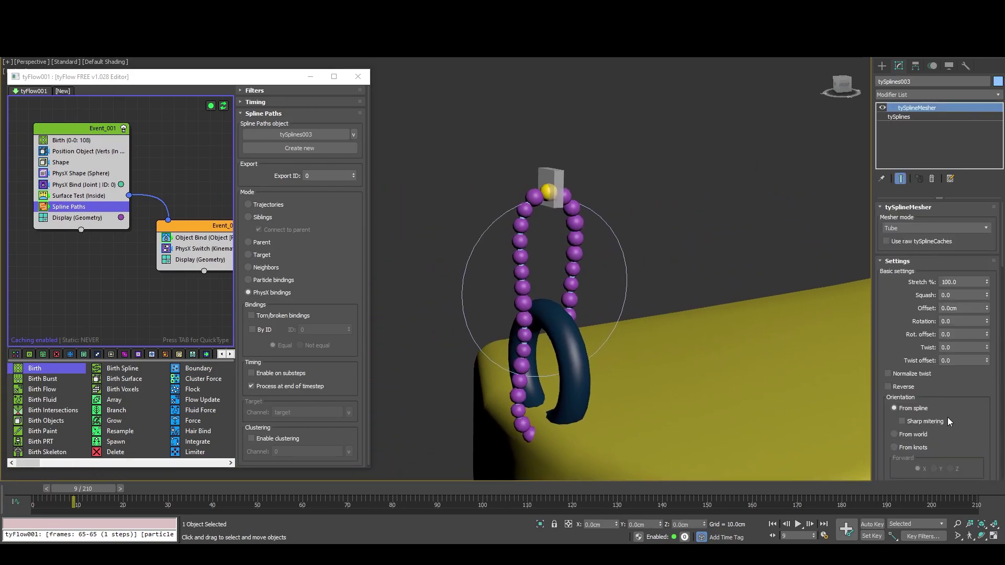
scroll(980, 397, "down", 5)
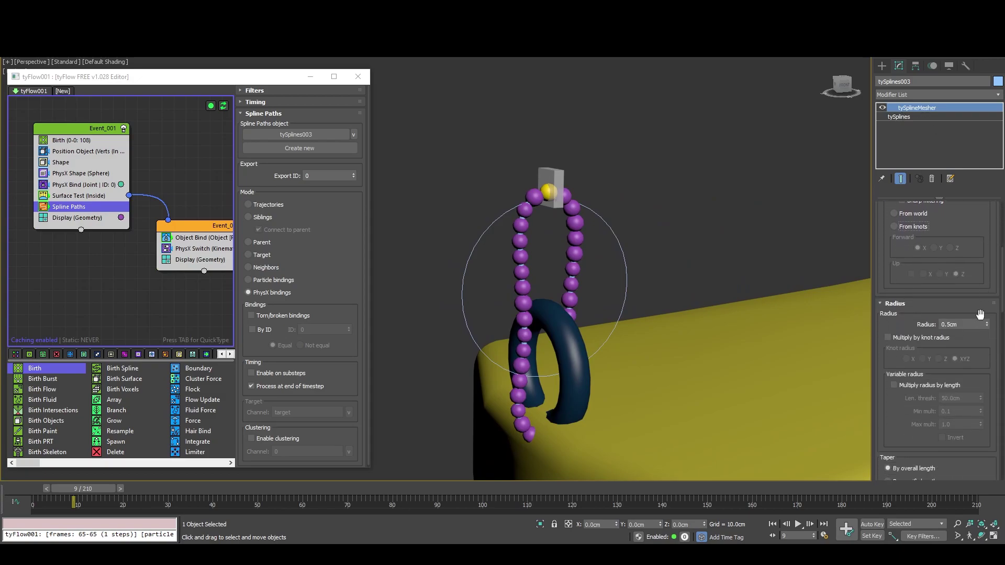
left_click_drag(987, 327, 987, 293)
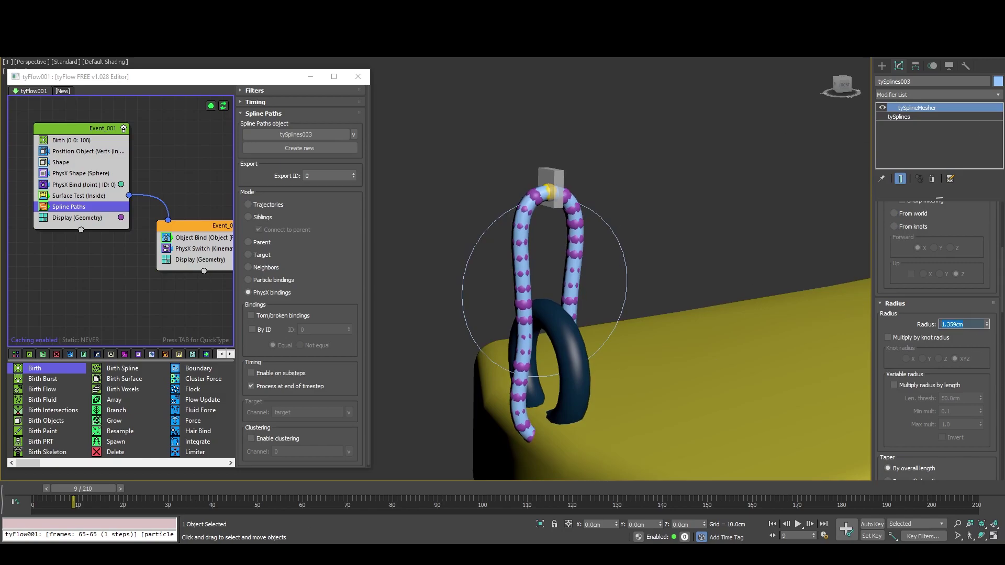
key("Return")
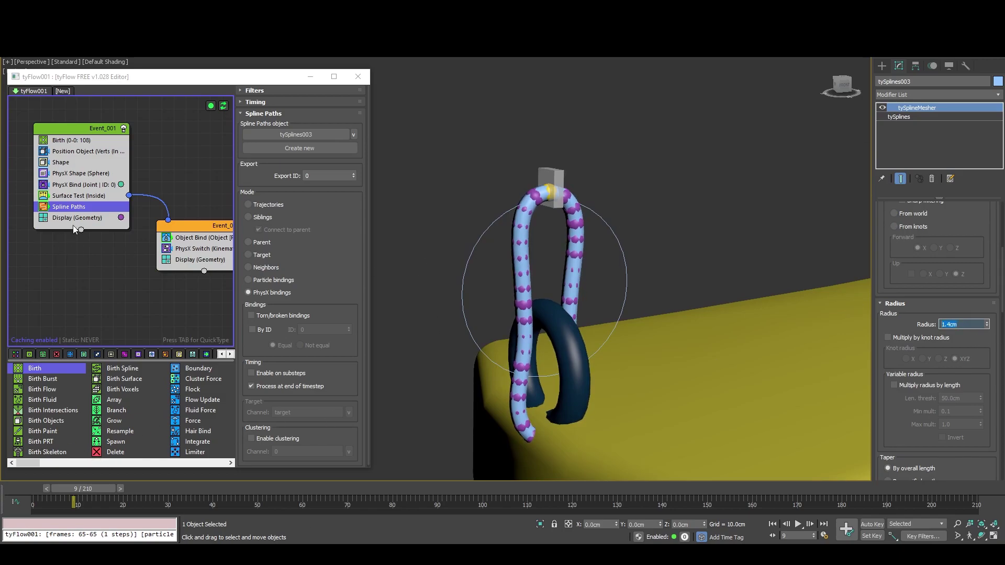
Turn off Event_001's Display operator so only the rope meshes show, and return the timeline to frame 0.
left_click(75, 219)
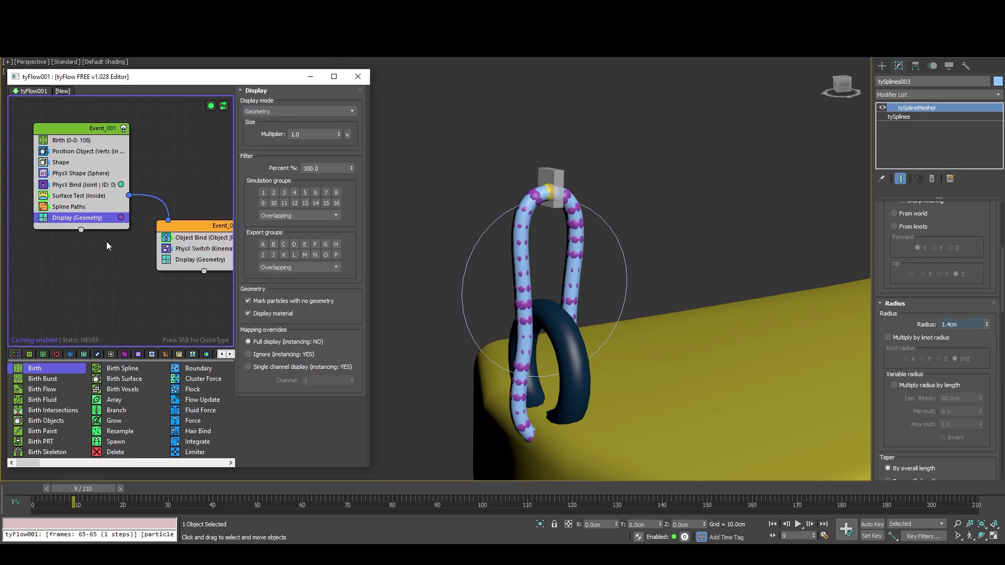
left_click(45, 220)
scroll(96, 253, "down", 1)
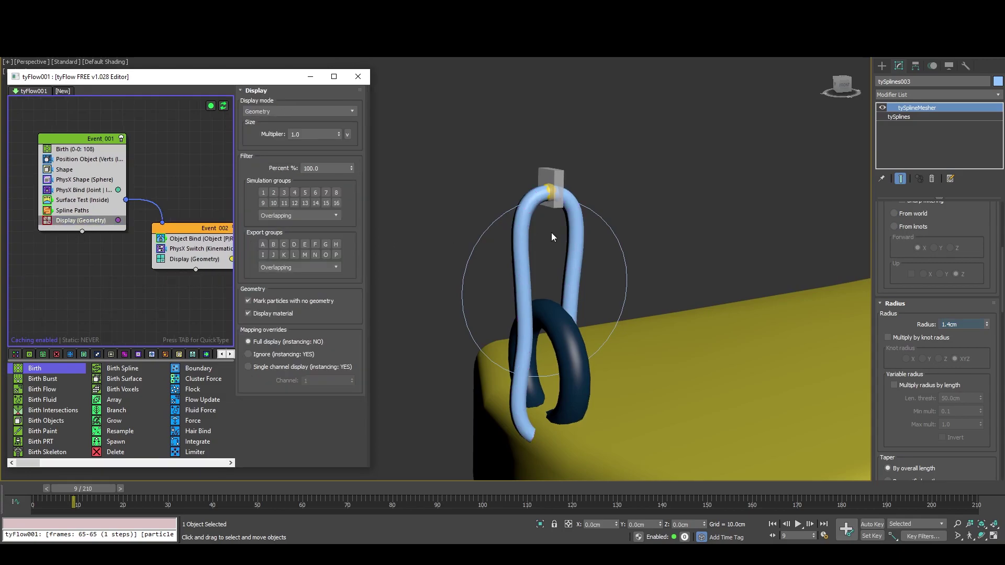
scroll(551, 233, "down", 8)
left_click_drag(79, 489, 21, 497)
Create a new event with a Birth Objects operator beside Event_002.
left_click(615, 326)
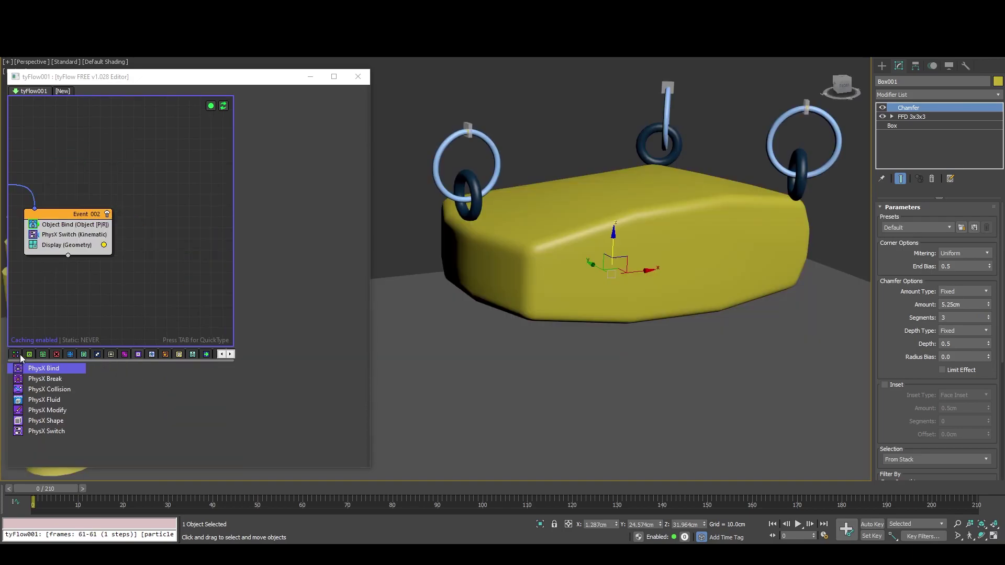
left_click(19, 355)
left_click_drag(50, 421, 189, 163)
Add the yellow body and its three torus rings to the Birth Objects list and hide the original objects.
left_click(499, 183)
key("F4")
left_click(476, 189)
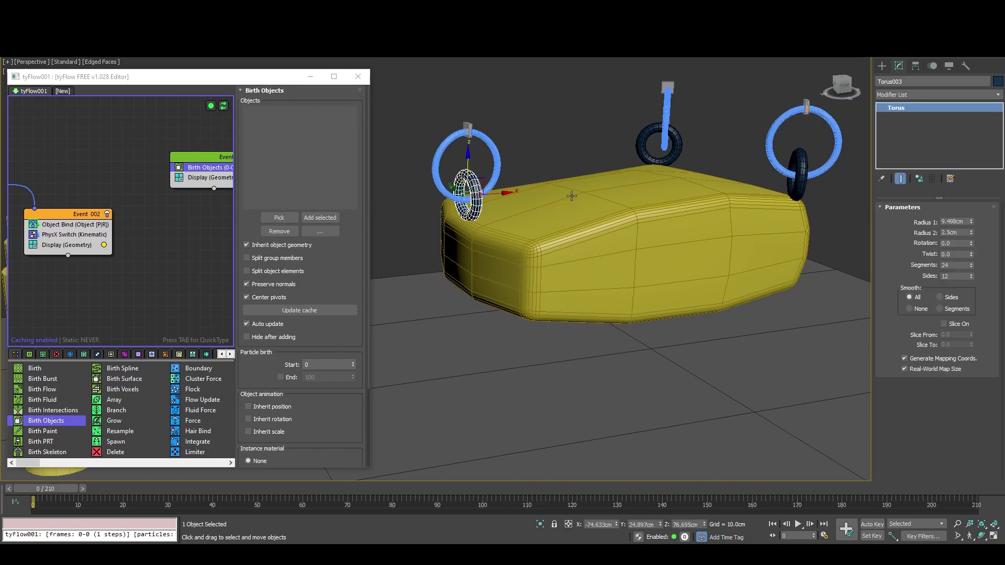
left_click(529, 195, "ctrl")
left_click(647, 131, "ctrl")
left_click(800, 153, "ctrl")
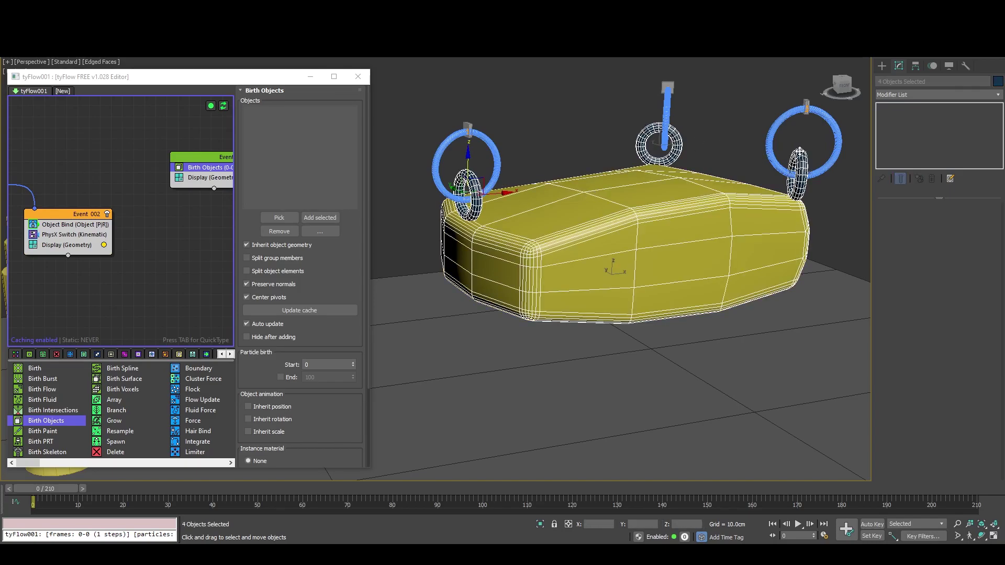
left_click(340, 214)
middle_click_drag(173, 199, 98, 201)
right_click(600, 231)
left_click(622, 196)
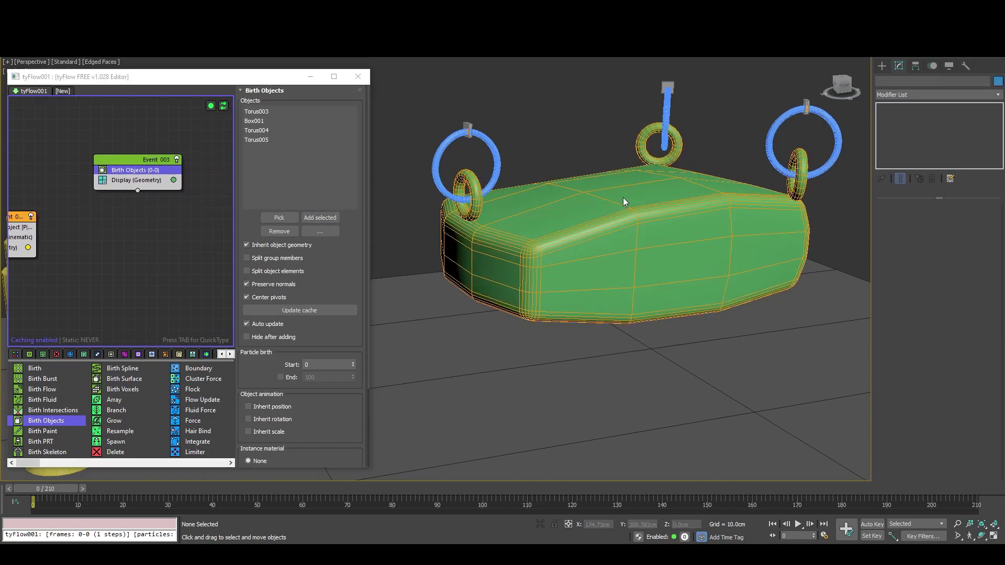
Change the display color of the Birth Objects event's particles and turn off edged faces in the viewport.
left_click(102, 180)
left_click(103, 181)
key("F4")
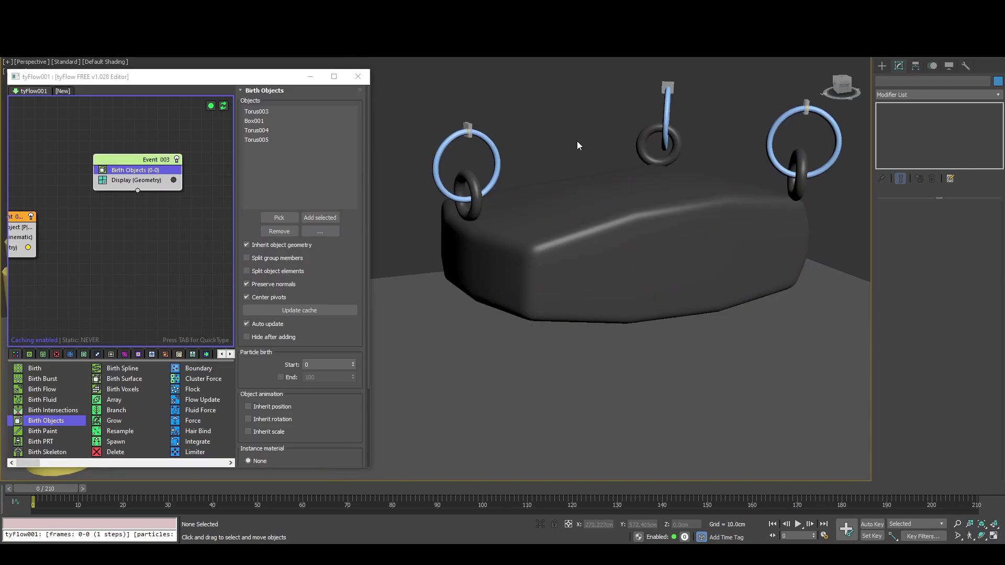
Insert a PhysX Shape operator below Birth Objects, display its hull and set the hull mode to Compound.
left_click(124, 354)
scroll(47, 399, "down", 1)
left_click_drag(46, 421, 136, 181)
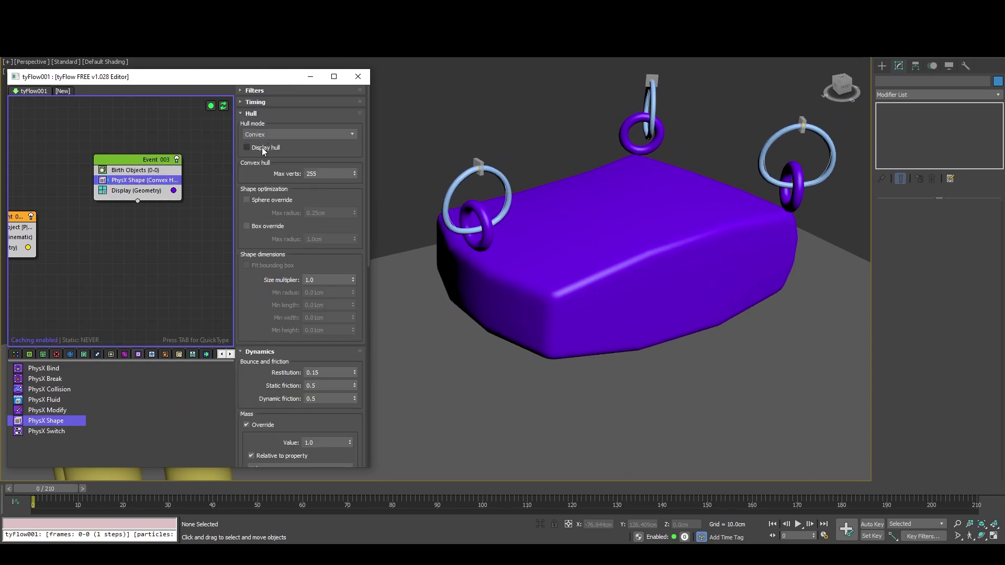
left_click(268, 148)
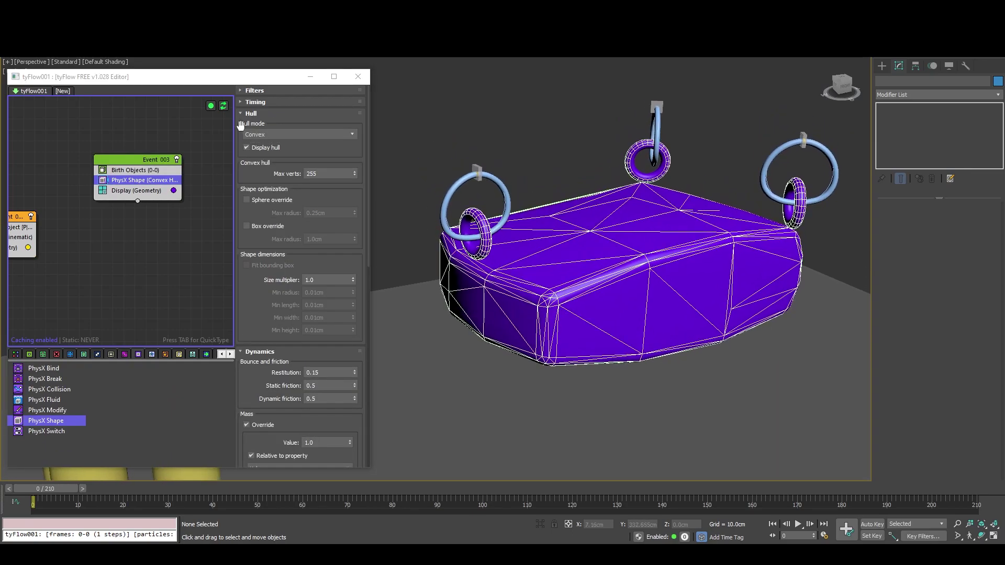
left_click(277, 136)
left_click(281, 156)
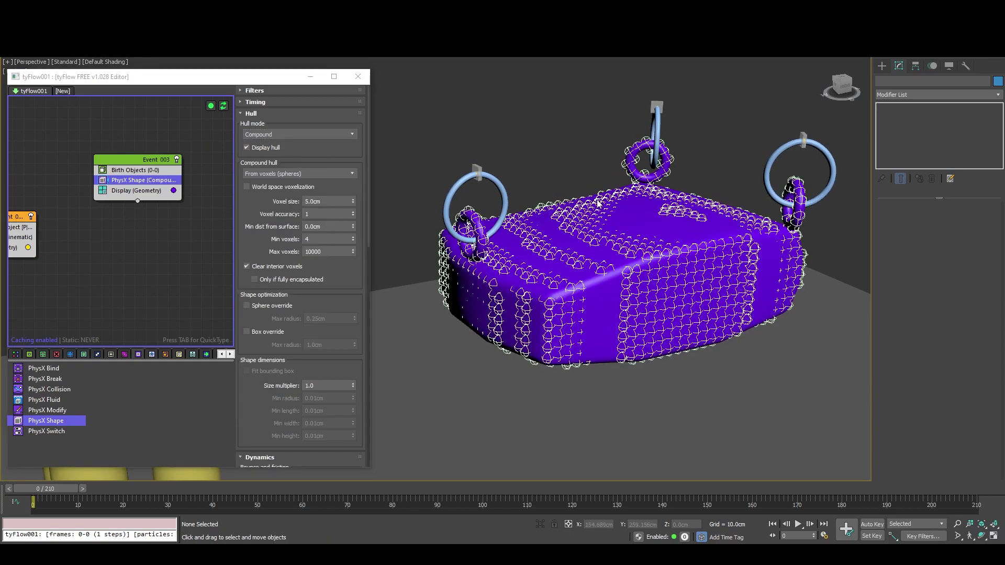
Examine how closely the compound hull's voxel spheres fit the rings and the body.
scroll(598, 121, "up", 5)
scroll(770, 243, "up", 10)
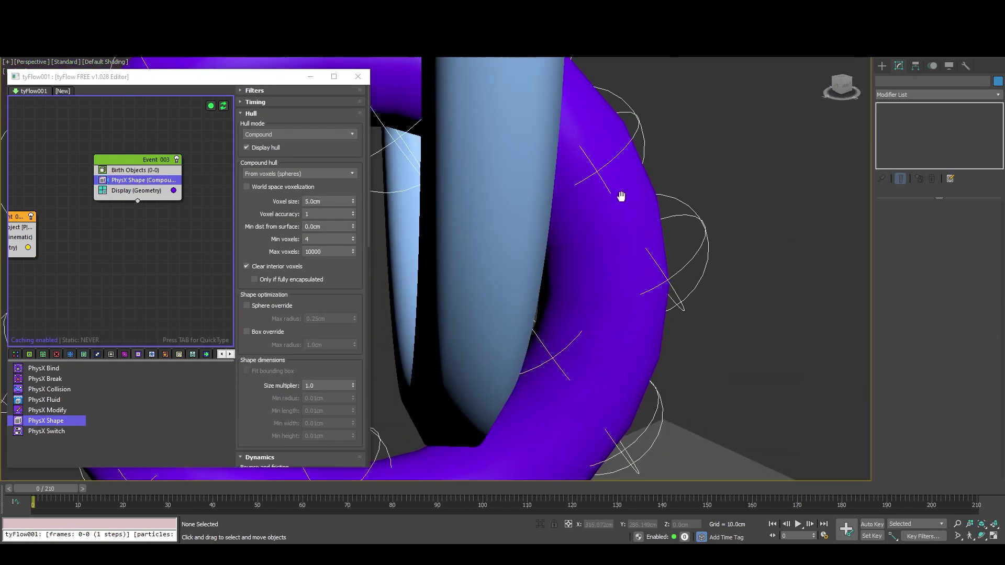
middle_click_drag(688, 250, 659, 247, "alt")
scroll(631, 284, "down", 5)
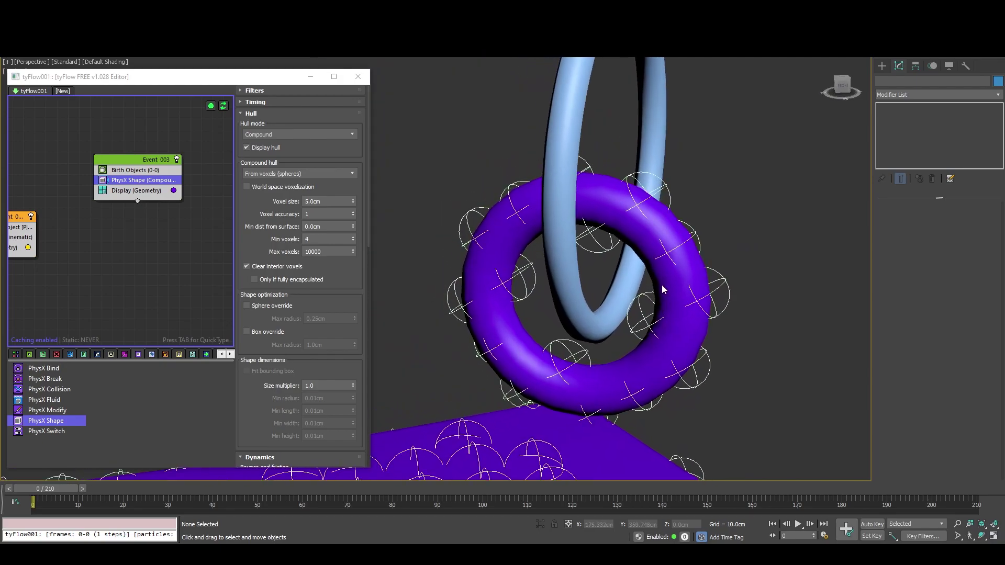
middle_click_drag(661, 288, 547, 213, "alt")
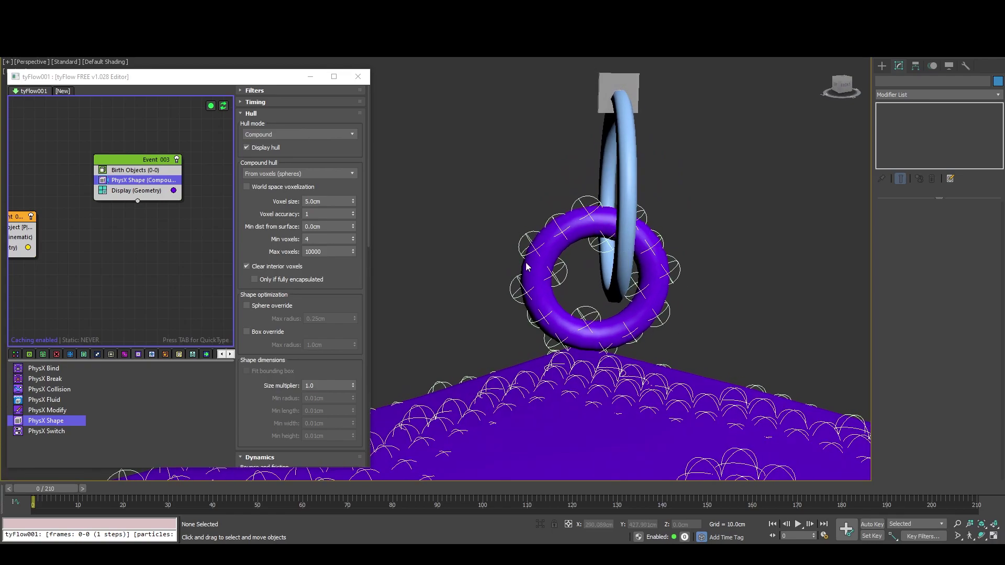
scroll(560, 241, "down", 4)
scroll(604, 291, "down", 5)
scroll(628, 293, "up", 4)
middle_click_drag(610, 319, 660, 263)
Set the compound hull's voxel size to 3 cm.
left_click(263, 148)
left_click(263, 148)
left_click_drag(340, 203, 197, 171)
type("3")
key("Return")
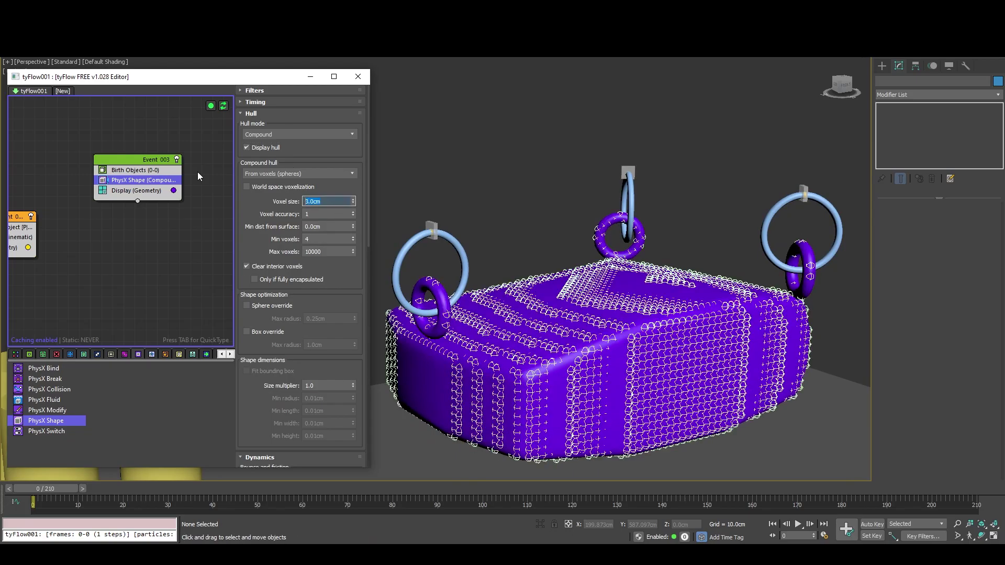
middle_click_drag(500, 215, 518, 228, "alt")
middle_click_drag(523, 276, 449, 207, "alt")
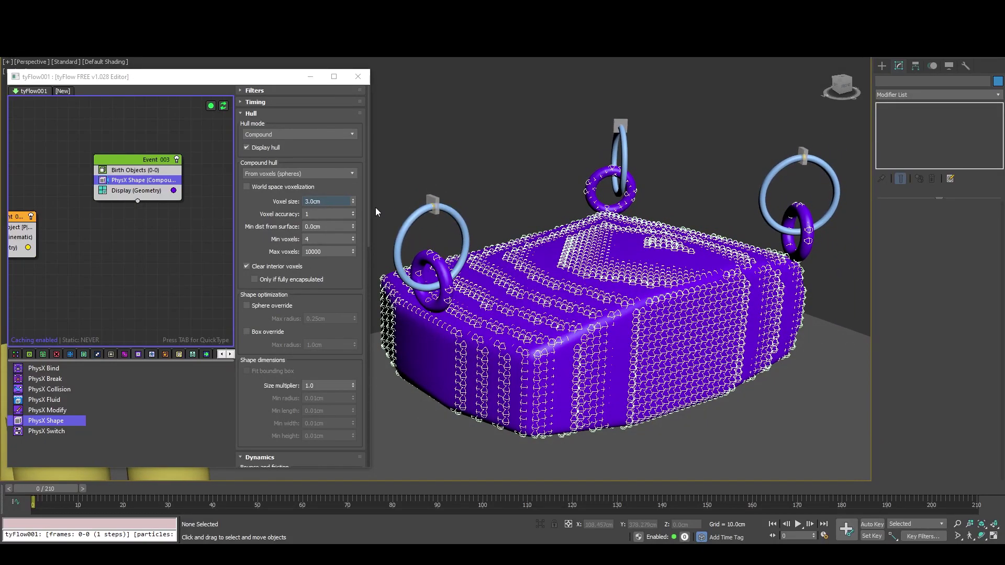
Scrub the simulation to frame 55 and check how the body, rings and ropes behave.
left_click_drag(45, 489, 278, 500)
scroll(624, 309, "down", 3)
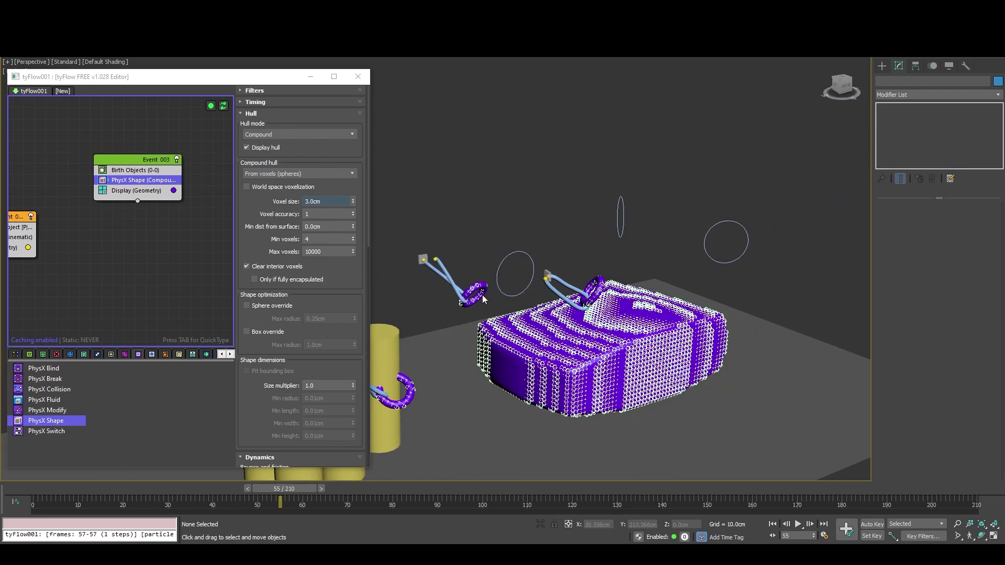
scroll(614, 312, "up", 4)
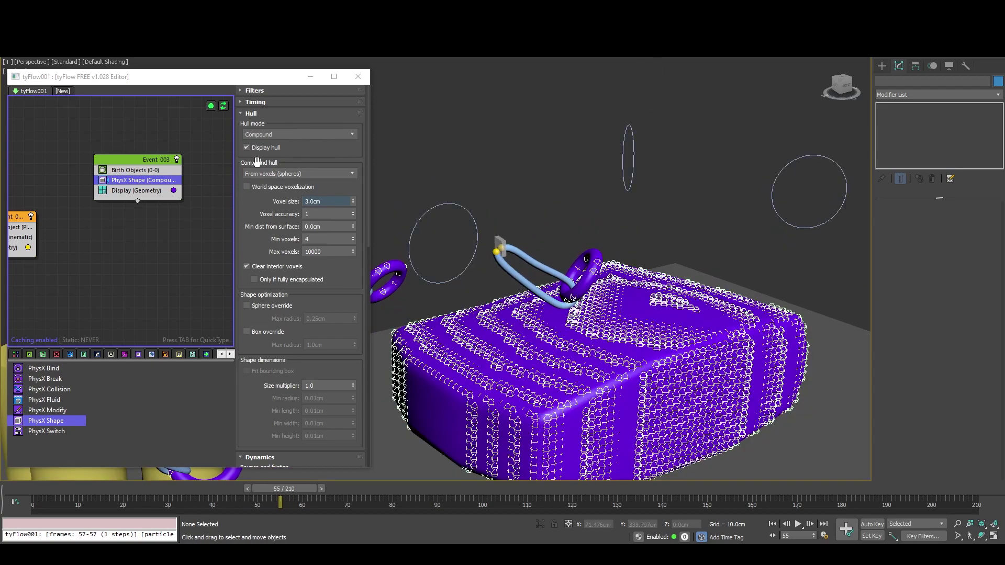
Hide the compound hull display, return to frame 0 and insert a PhysX Bind operator below PhysX Shape in Event 003.
left_click(247, 148)
left_click(41, 492)
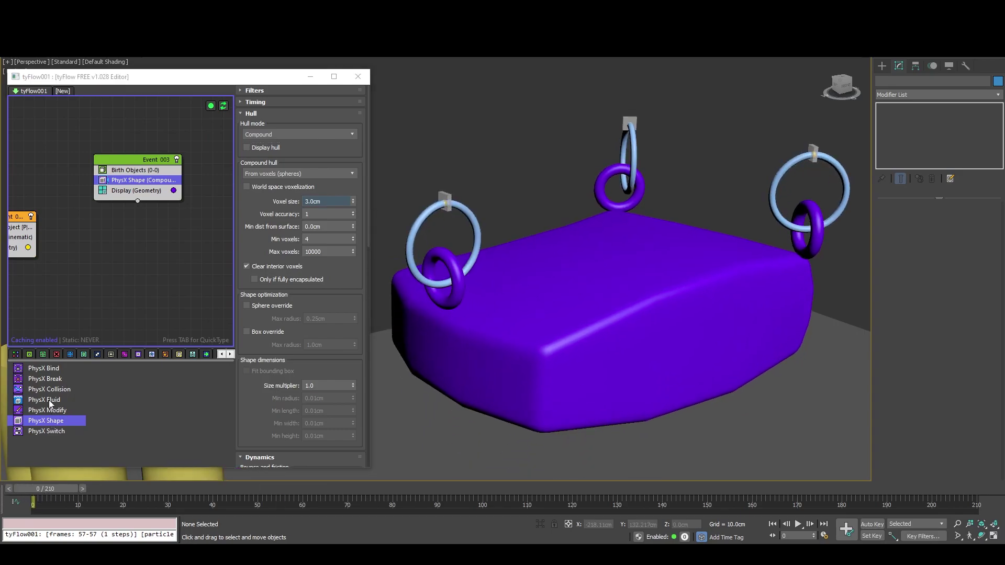
left_click_drag(49, 370, 48, 372)
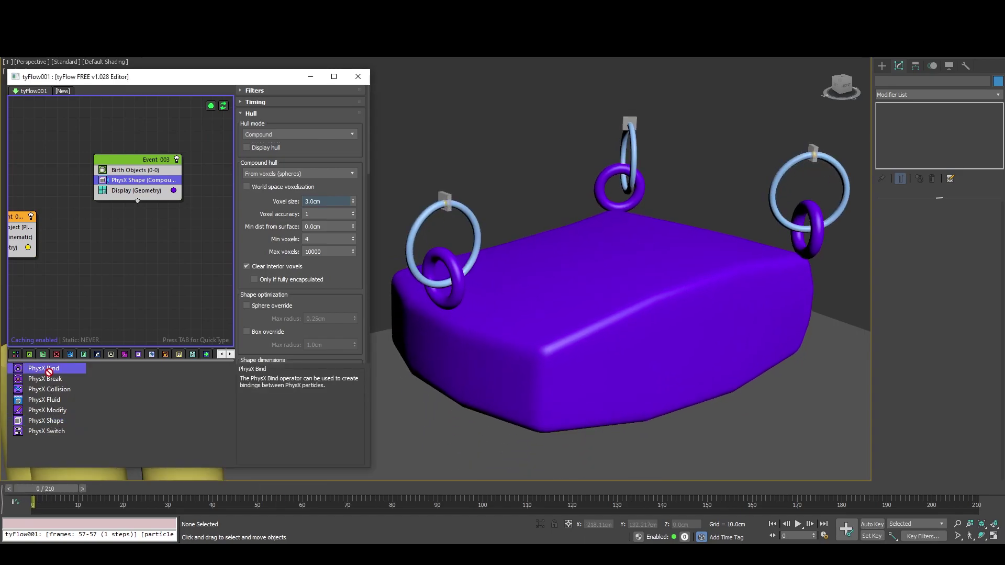
left_click_drag(137, 254, 139, 186)
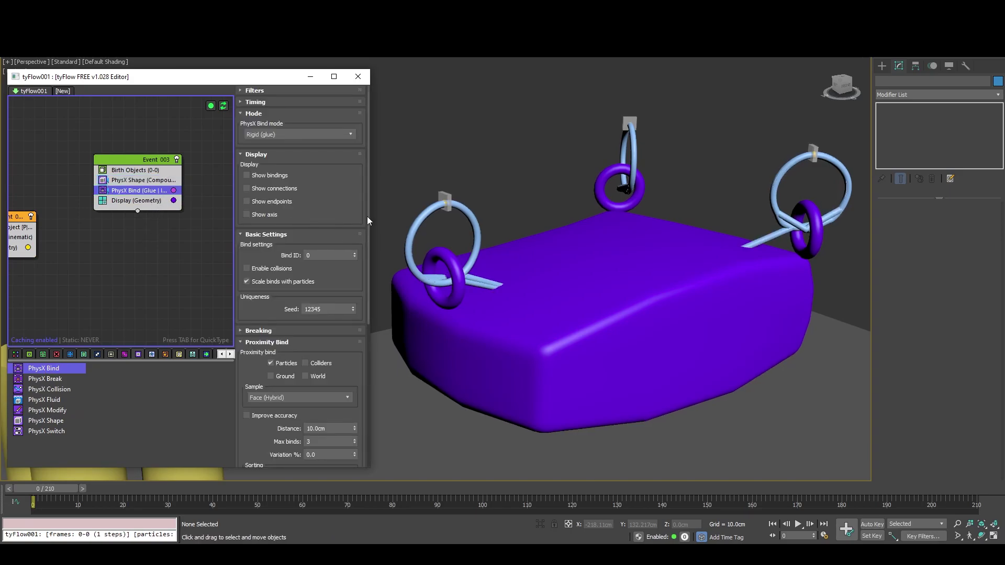
Scrub the simulation to frame 10 and compare frame 0 with the PhysX Bind operator disabled and enabled.
left_click_drag(30, 491, 72, 491)
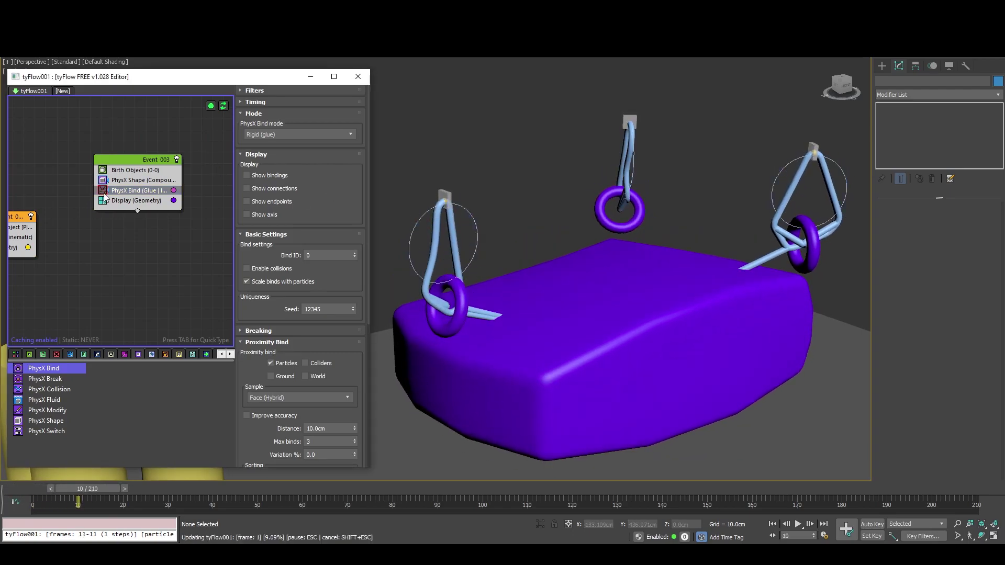
key("Home")
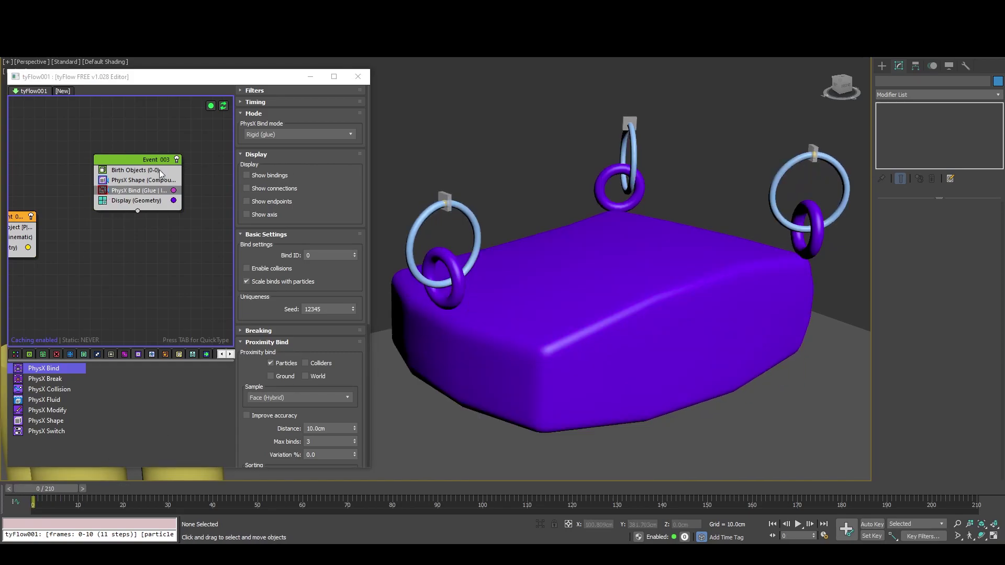
left_click(103, 192)
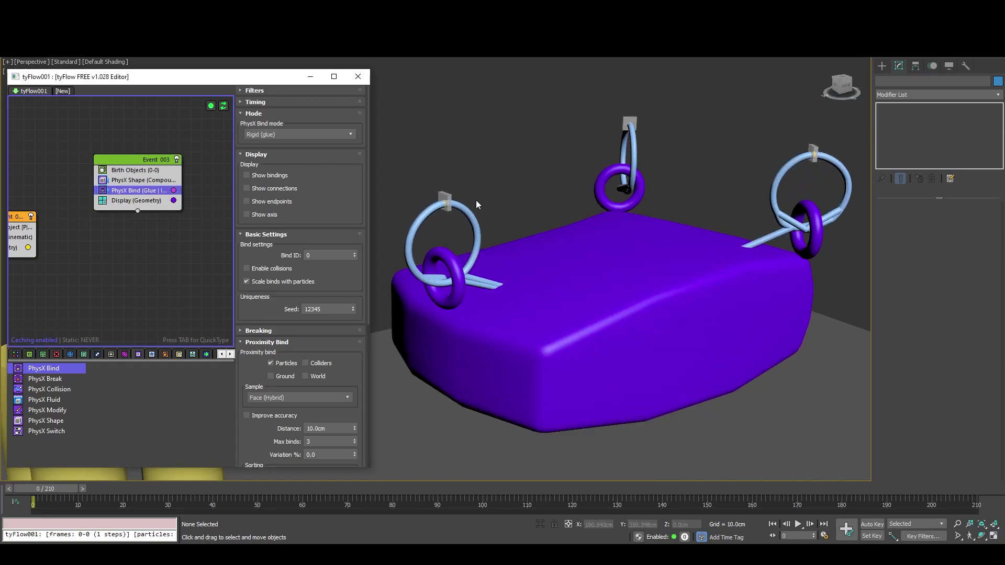
Switch the PhysX Bind mode from glue to joint and disable its swing and twist springs.
mouse_move(134, 202)
middle_mouse_down()
mouse_move(215, 210)
mouse_move(151, 198)
middle_mouse_up()
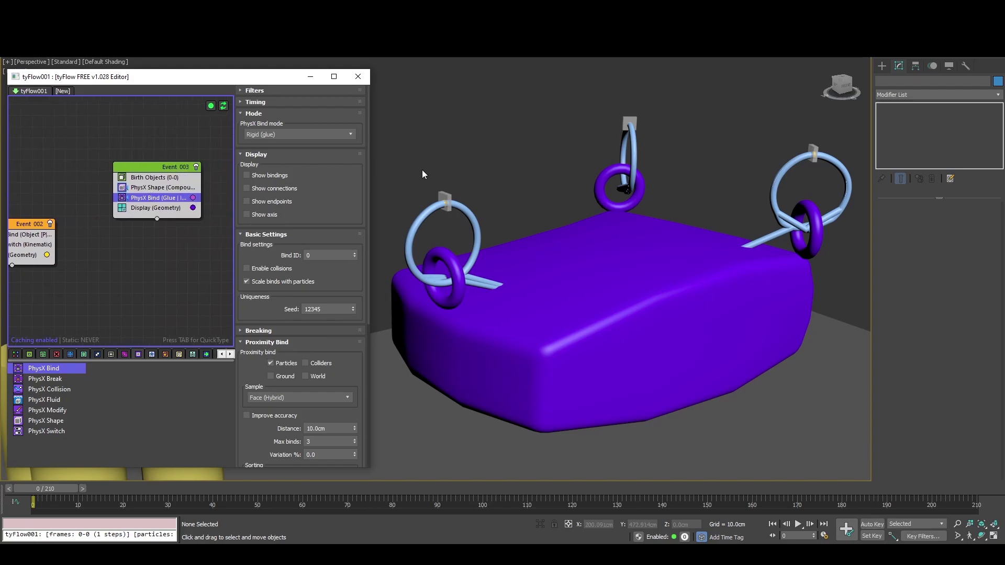
left_click(274, 135)
left_click(282, 174)
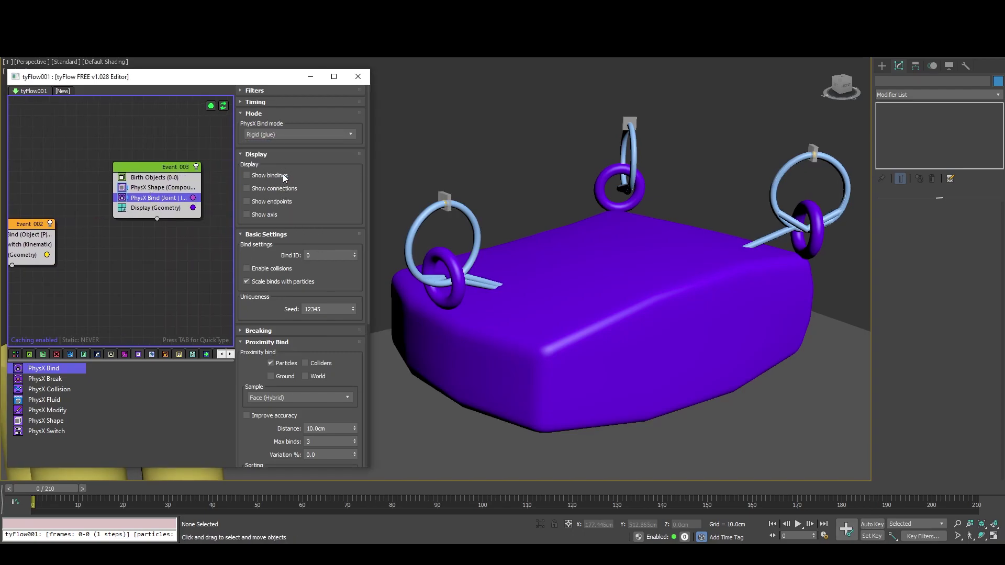
scroll(265, 383, "down", 5)
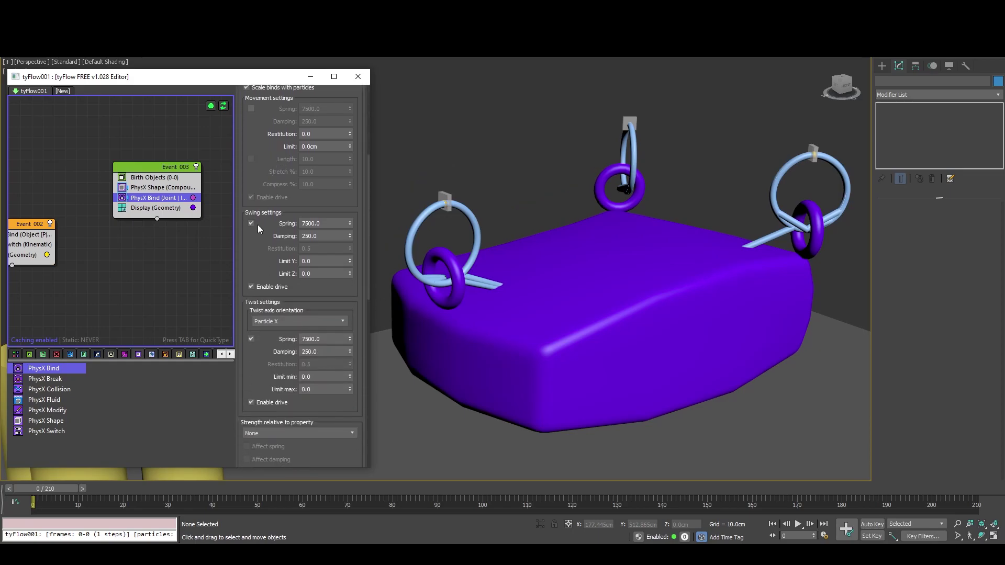
left_click(251, 223)
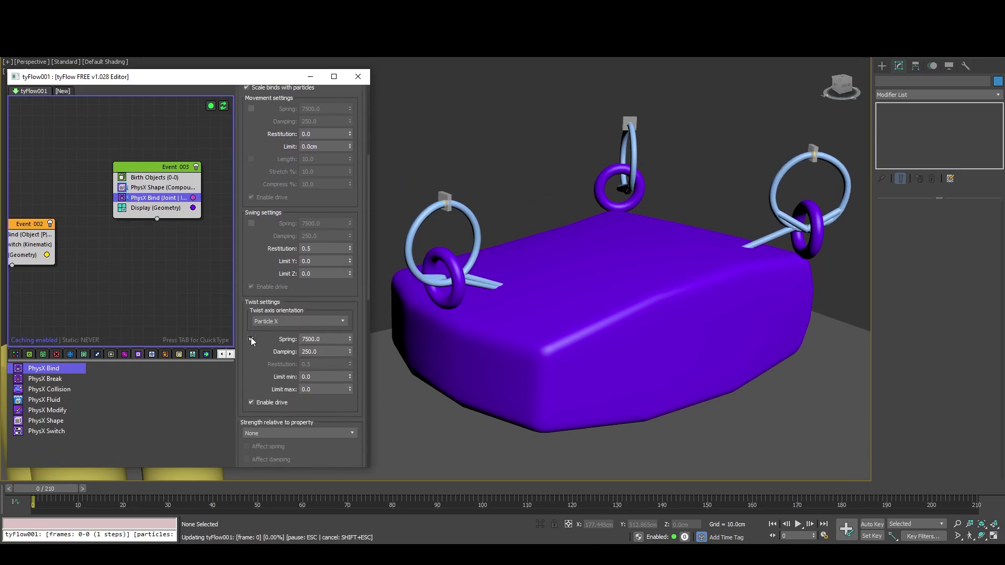
left_click(251, 340)
Set the proximity bind's event filtering to This event only.
scroll(268, 282, "down", 3)
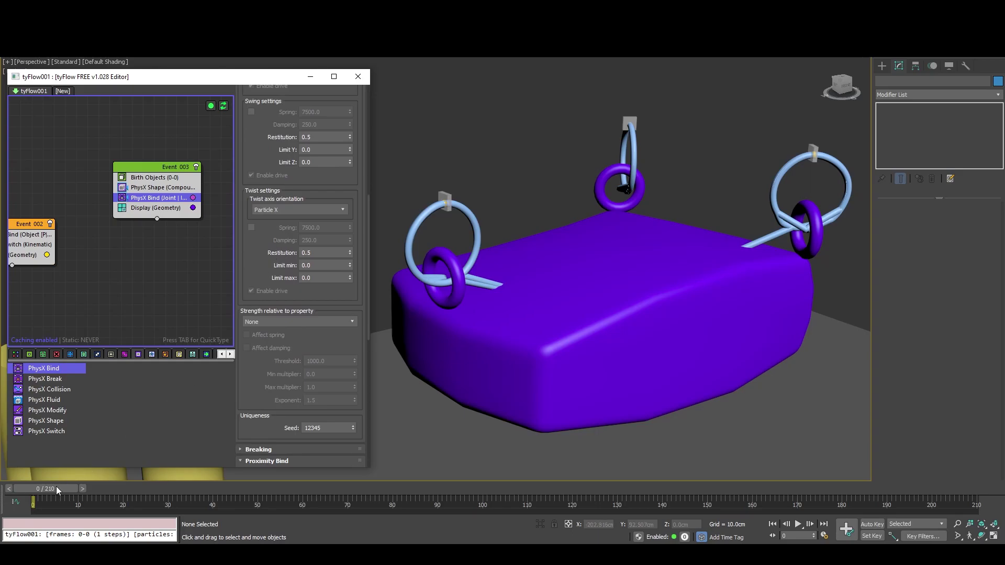
mouse_move(55, 489)
left_mouse_down()
mouse_move(138, 494)
mouse_move(39, 490)
left_mouse_up()
scroll(247, 278, "down", 5)
scroll(283, 327, "down", 4)
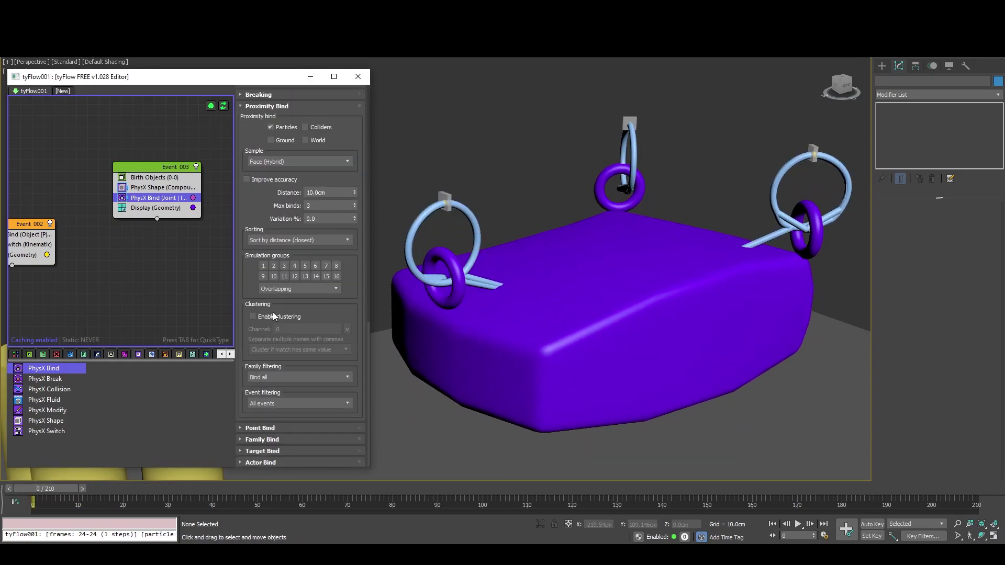
left_click(268, 404)
left_click(280, 424)
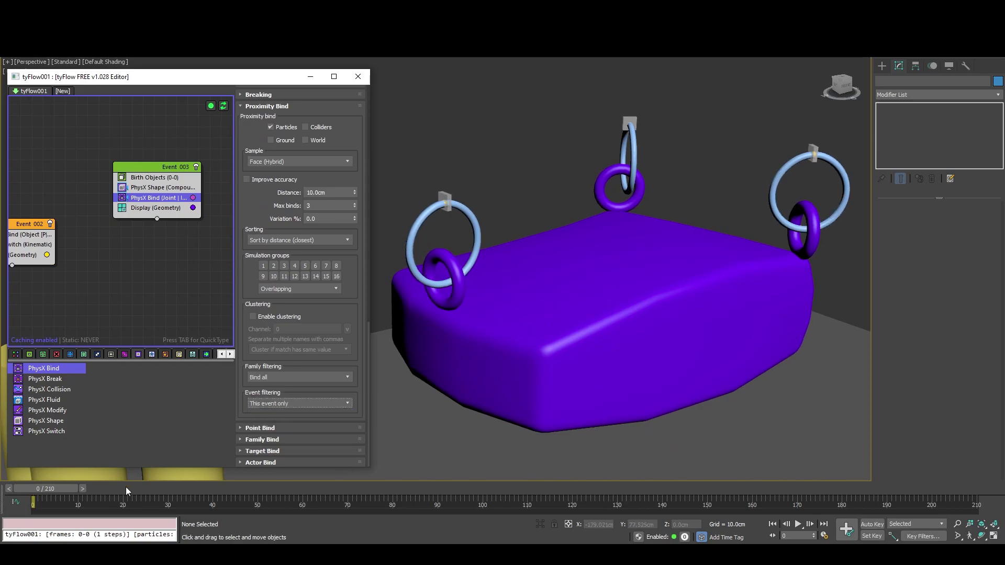
Scrub the simulation to frame 57 and beyond to check how the body and ropes move toward the cylinders.
left_click_drag(45, 482, 300, 504)
scroll(686, 329, "down", 6)
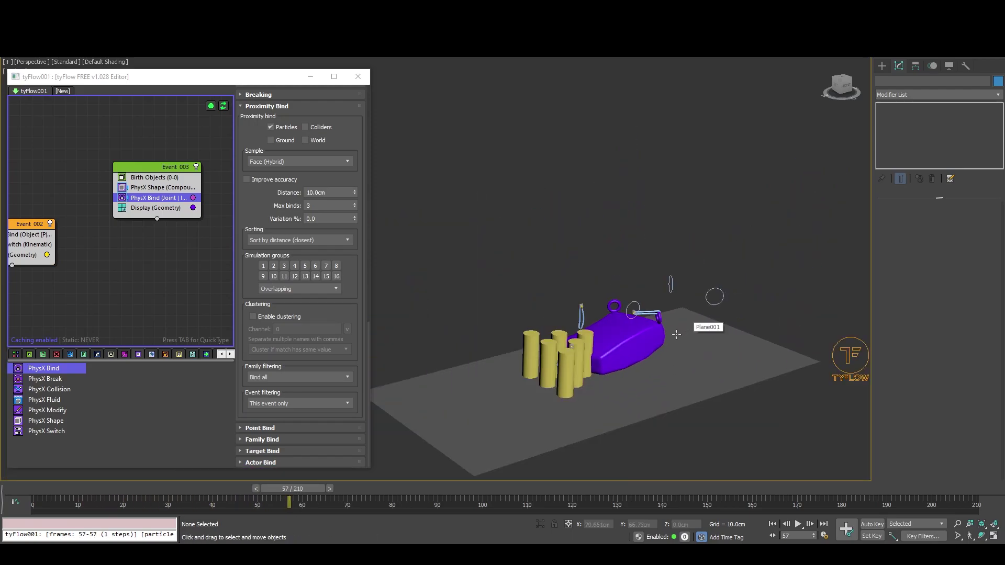
middle_click_drag(686, 327, 664, 330, "alt")
left_click_drag(112, 487, 49, 487)
scroll(600, 245, "up", 8)
scroll(751, 236, "down", 10)
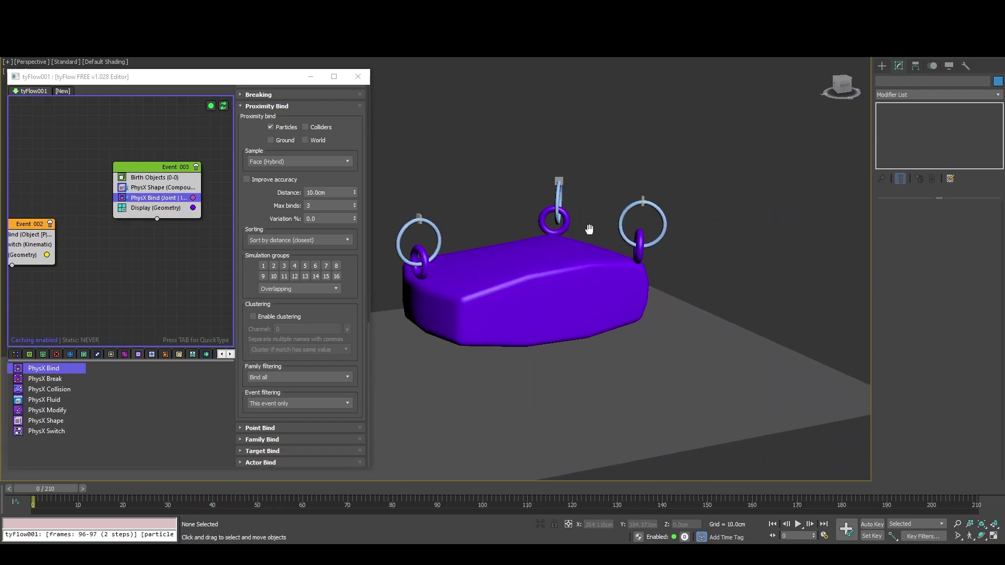
Select the tyFlow object and set its simulation time step to 1/4 frame.
left_click(865, 339)
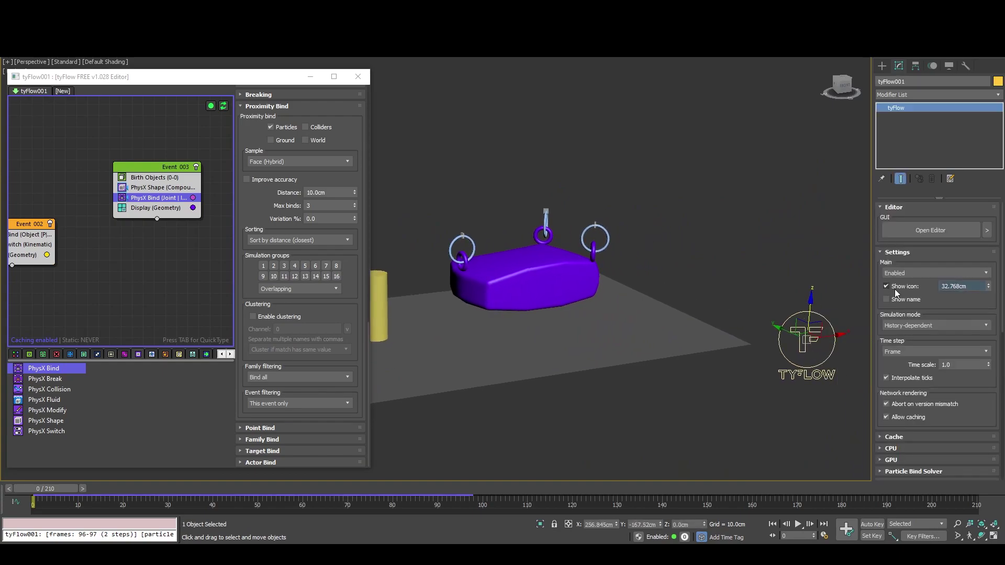
left_click(916, 352)
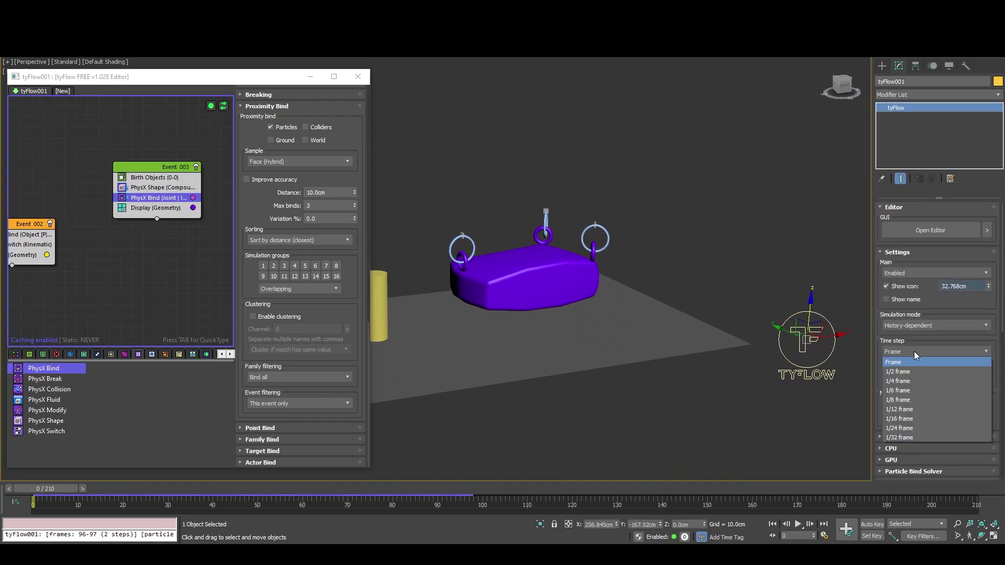
left_click(911, 381)
Scrub the simulation past frame 130 to check the body's swing with the finer time step, and return to frame 0.
scroll(639, 266, "down", 3)
scroll(572, 251, "up", 10)
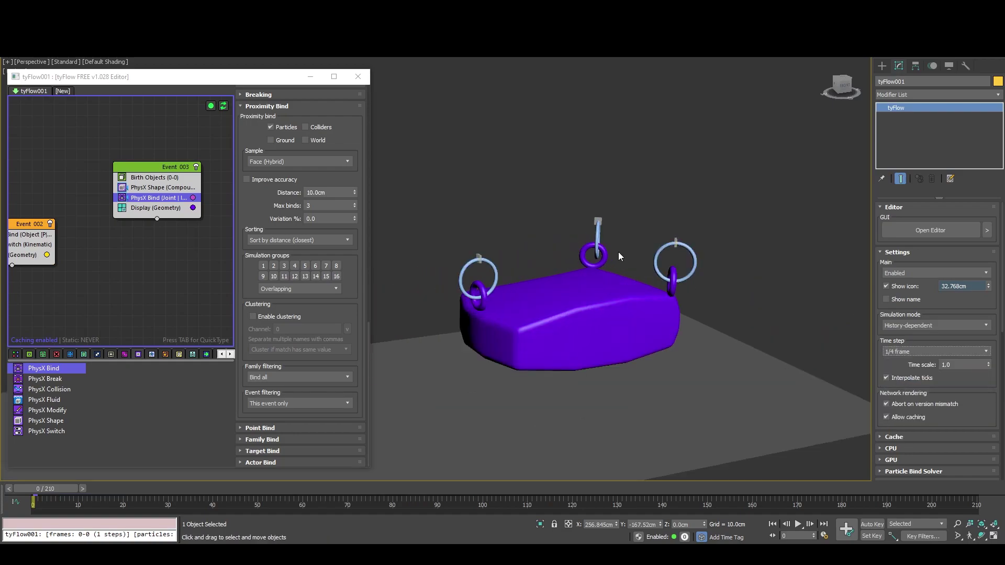
scroll(552, 246, "down", 10)
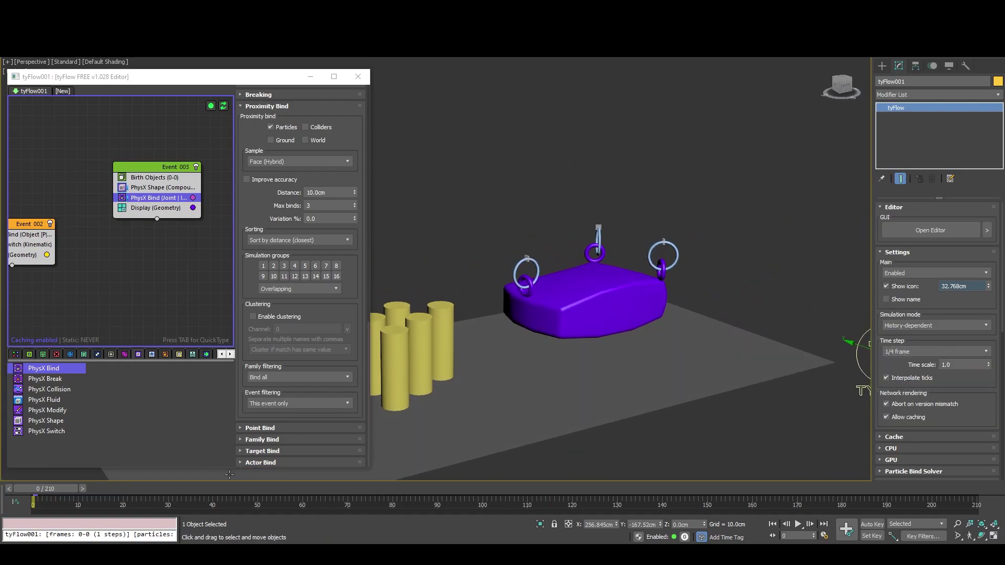
left_click_drag(50, 490, 330, 510)
middle_click_drag(496, 340, 598, 350)
left_click_drag(336, 497, 1, 466)
Select all six cylinders and create a new event with a Birth Objects operator beside Event 003.
left_click(598, 298)
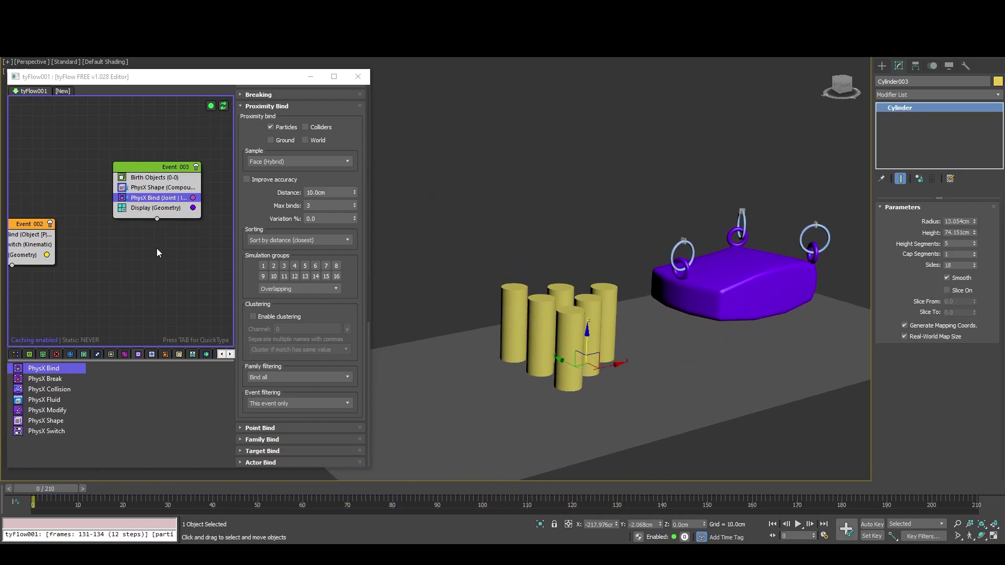
middle_click_drag(160, 255, 206, 309)
scroll(133, 190, "down", 2)
left_click_drag(132, 187, 100, 178)
middle_click_drag(141, 209, 160, 224)
scroll(183, 220, "up", 1)
middle_click_drag(566, 294, 528, 276, "alt")
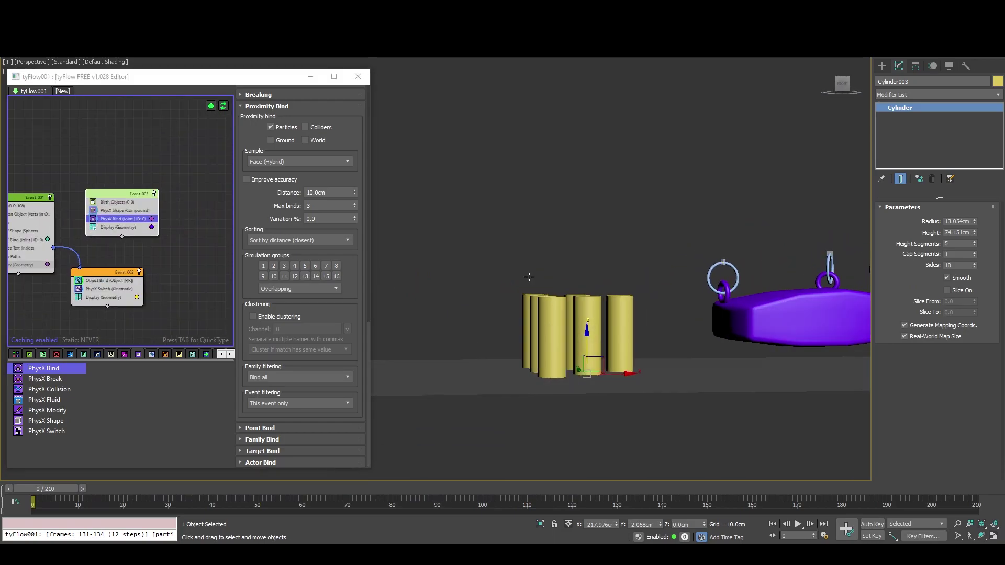
left_click_drag(639, 267, 476, 330)
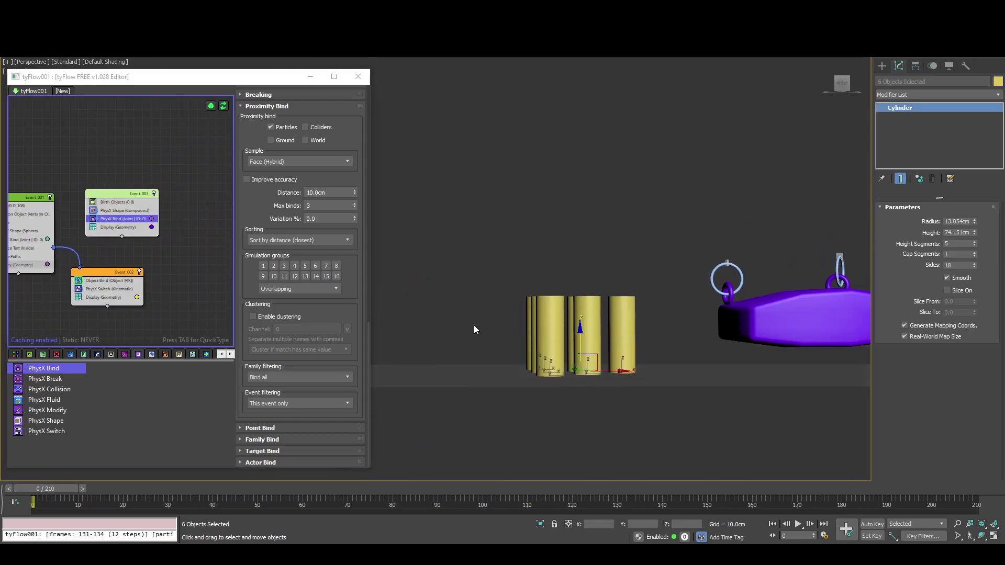
left_click(15, 358)
left_click_drag(45, 425, 194, 193)
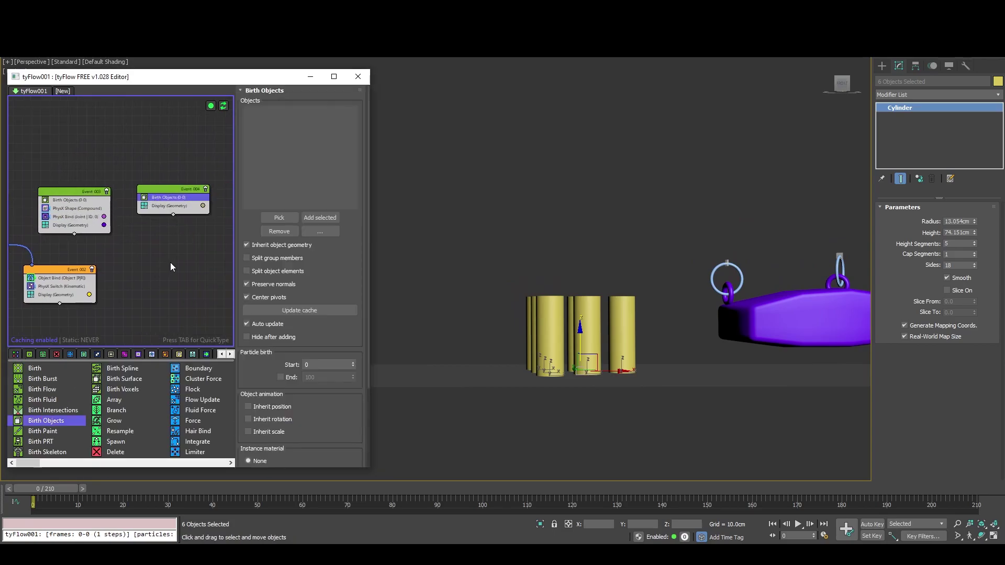
Search the operators for "fra" and insert a Brick Fracture below Birth Objects in Event 004.
key("Tab")
type("fra")
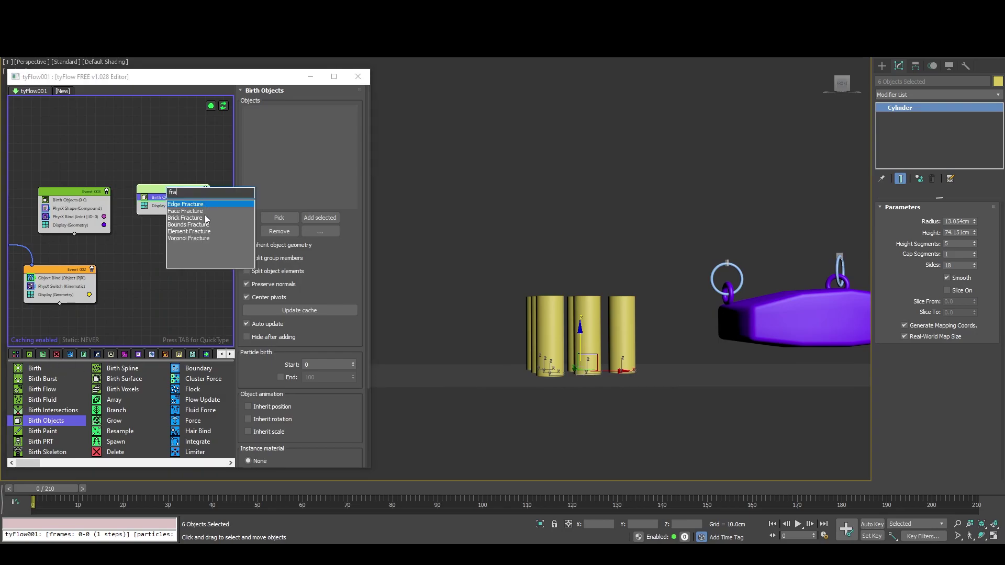
left_click(205, 219)
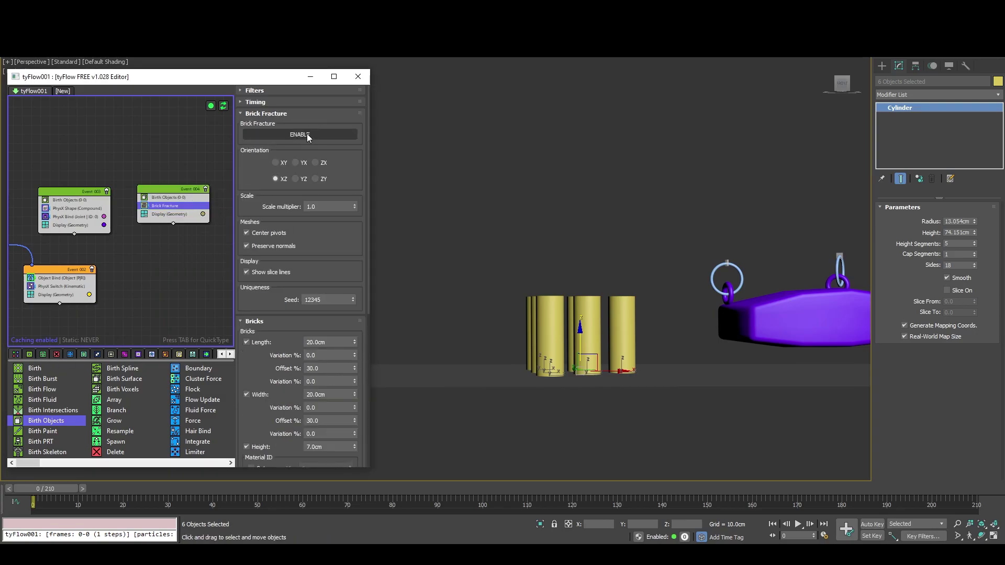
Add the six selected cylinders to the object list of Event 004's Birth Objects operator.
scroll(542, 324, "up", 4)
middle_click_drag(541, 325, 540, 334, "alt")
left_click(173, 198)
left_click(172, 206)
left_click(173, 197)
left_click_drag(495, 314, 494, 315)
left_click(320, 217)
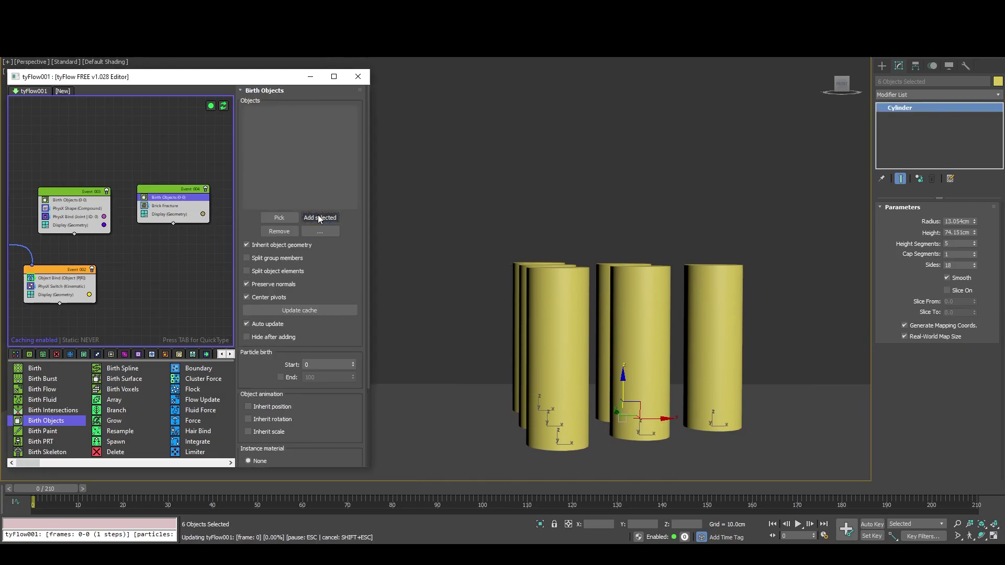
Enable the Brick Fracture and hide the original cylinders in the scene.
left_click(168, 206)
scroll(167, 209, "up", 3)
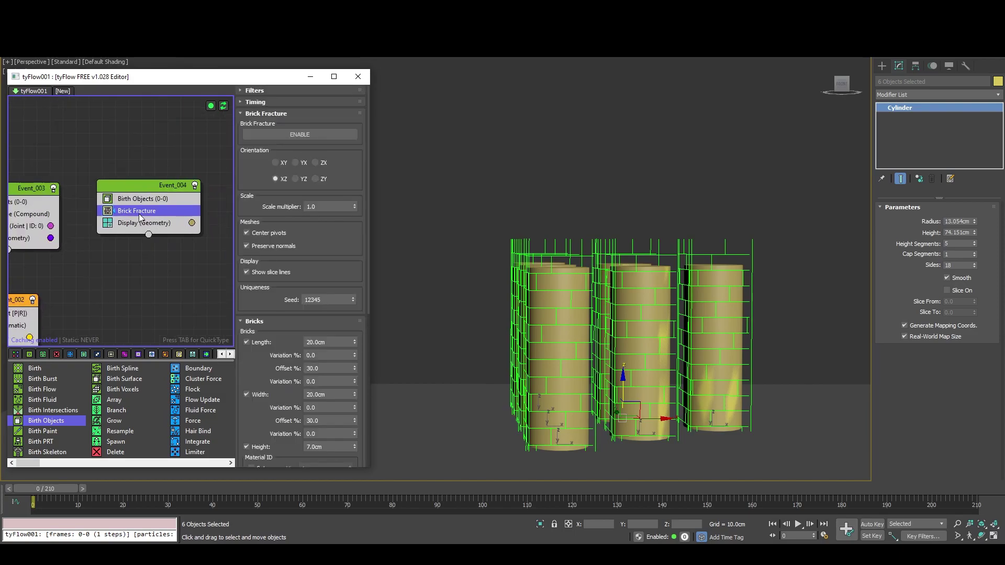
left_click(297, 137)
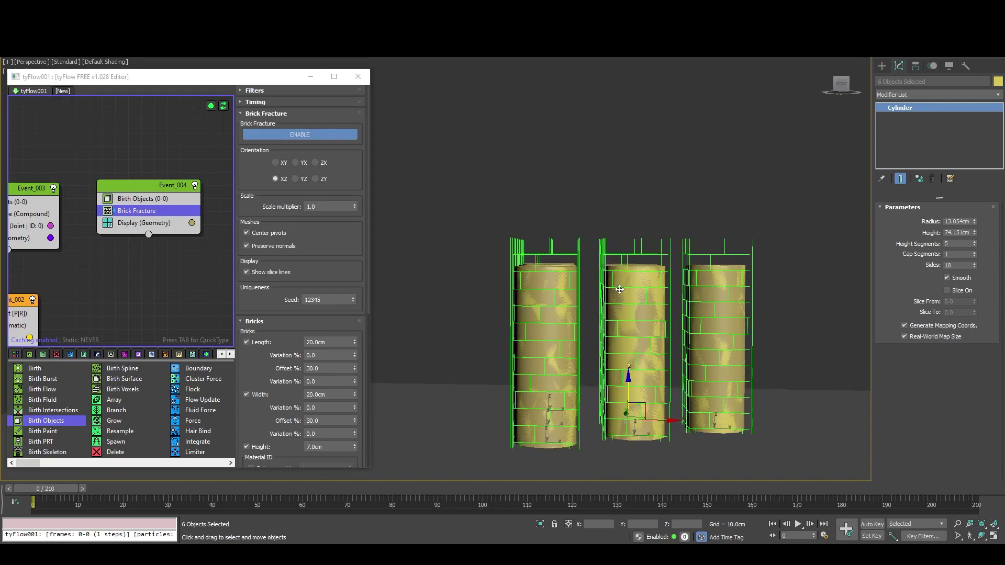
right_click(622, 262)
left_click(651, 254)
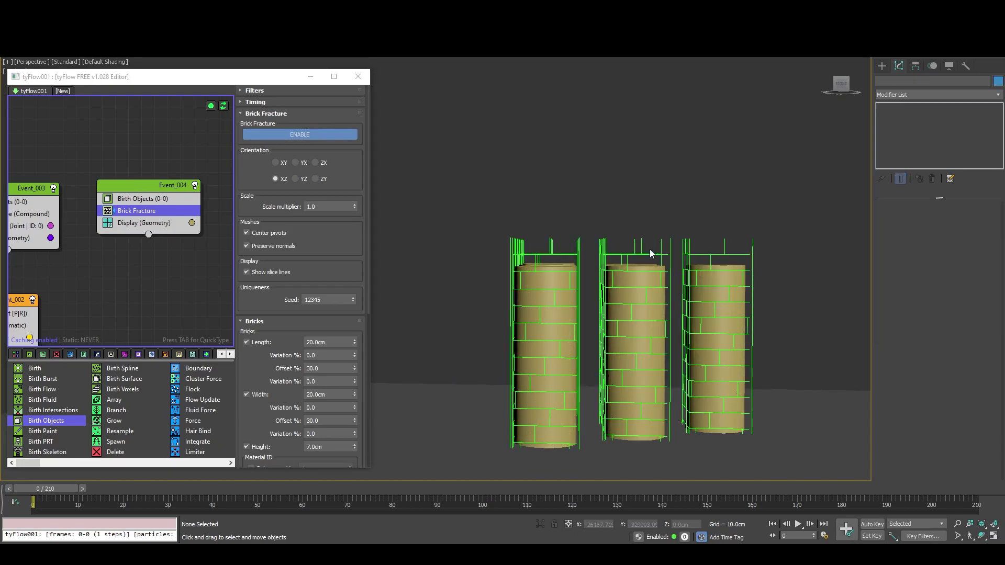
Set Event 004's display color to orange and insert a PhysX Shape operator below Brick Fracture.
left_click(192, 223)
left_click_drag(215, 252, 212, 251)
left_click_drag(294, 259, 295, 251)
left_click(383, 347)
middle_click_drag(665, 308, 724, 203, "alt")
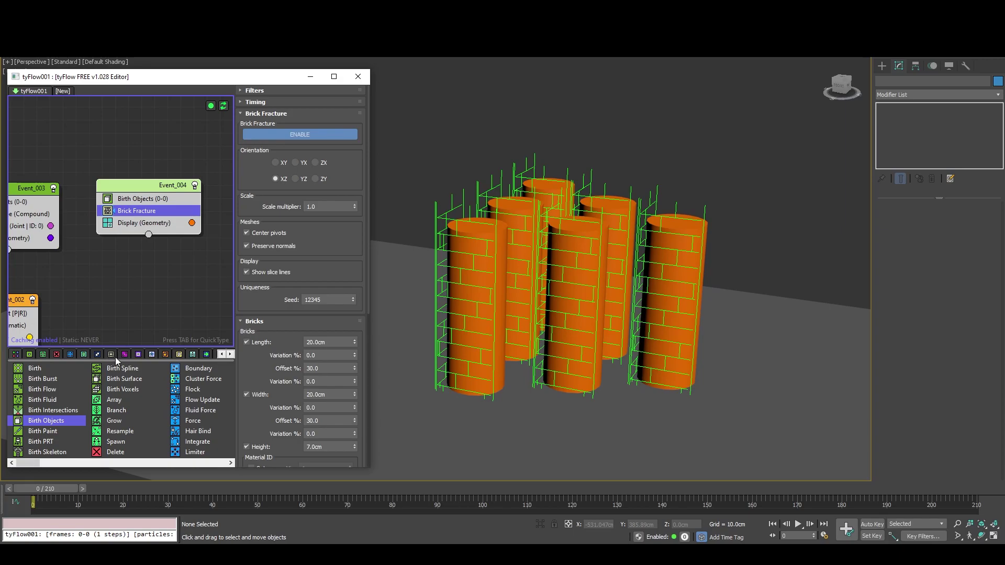
left_click(138, 354)
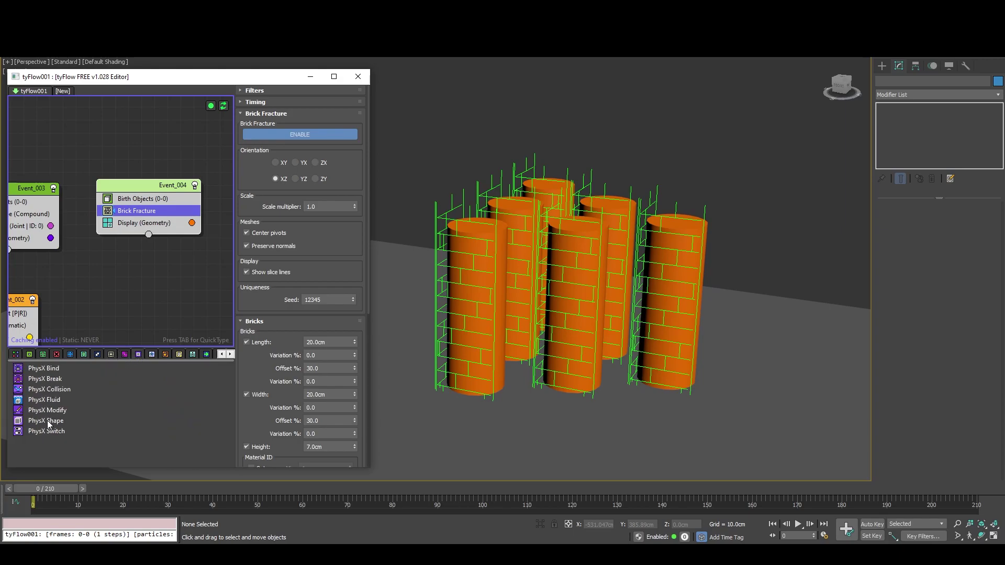
left_click_drag(47, 424, 146, 226)
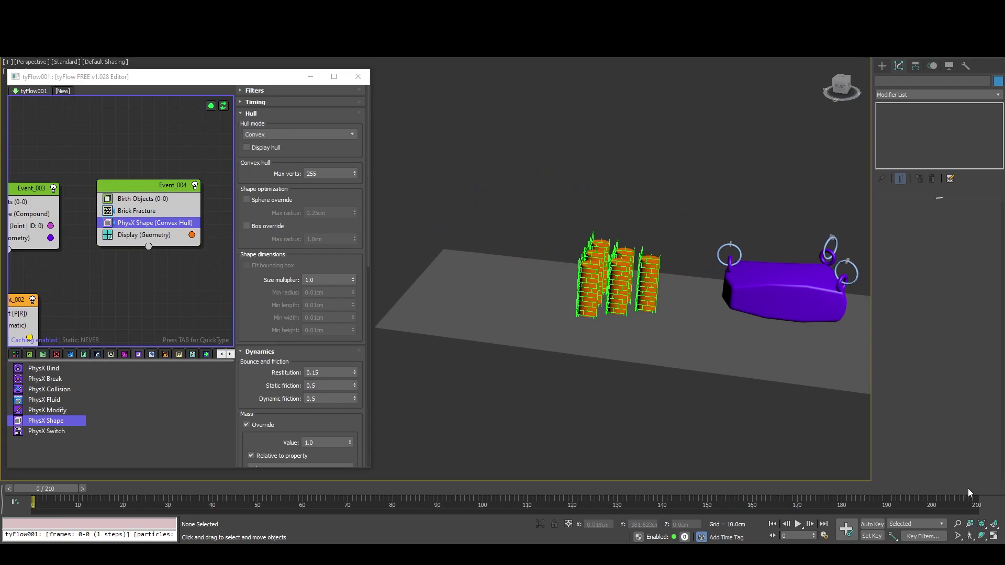
Play the full simulation, stop at frame 181 and examine how the ropes hold the rings.
left_click(797, 524)
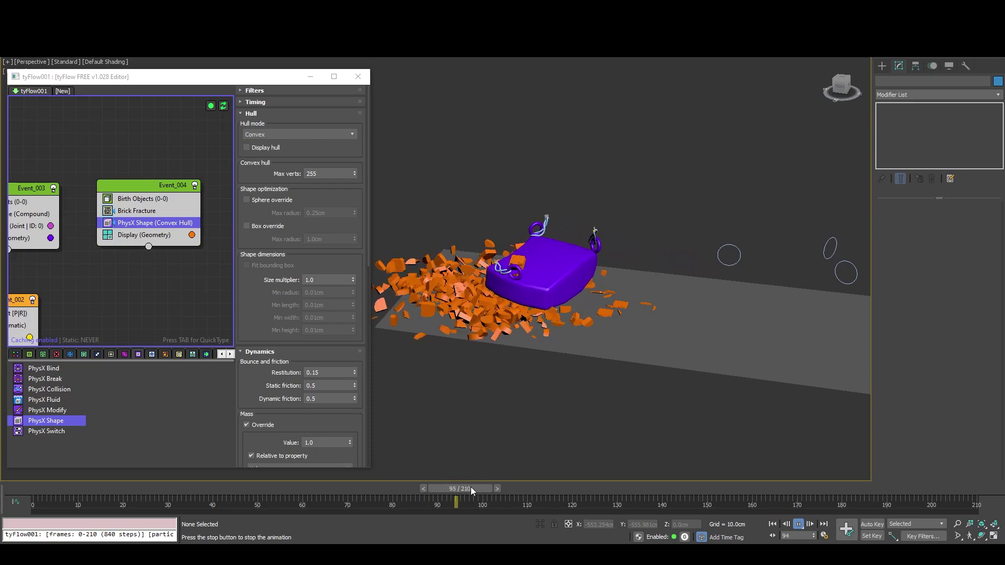
left_click_drag(682, 497, 866, 496)
scroll(499, 157, "up", 8)
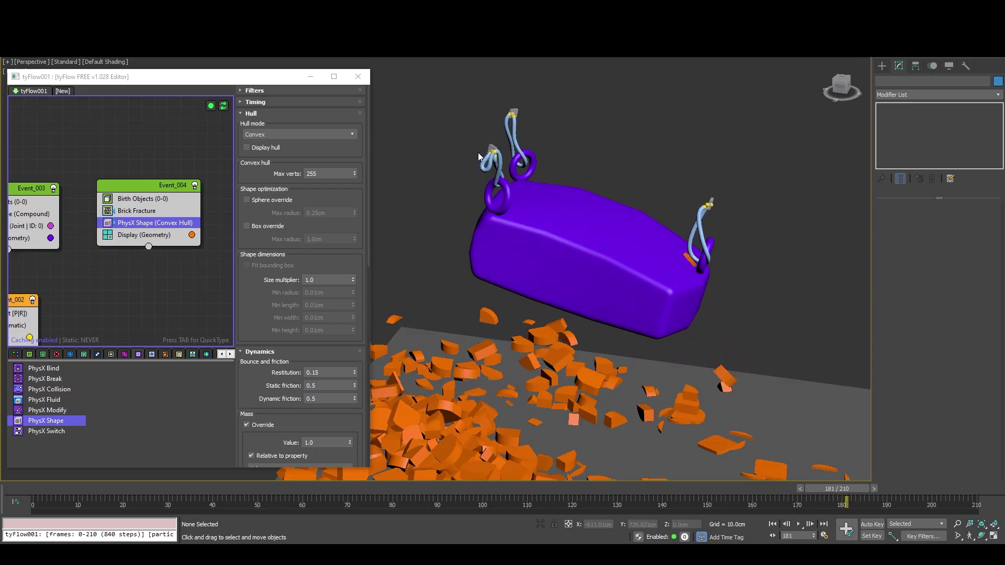
scroll(552, 138, "down", 4)
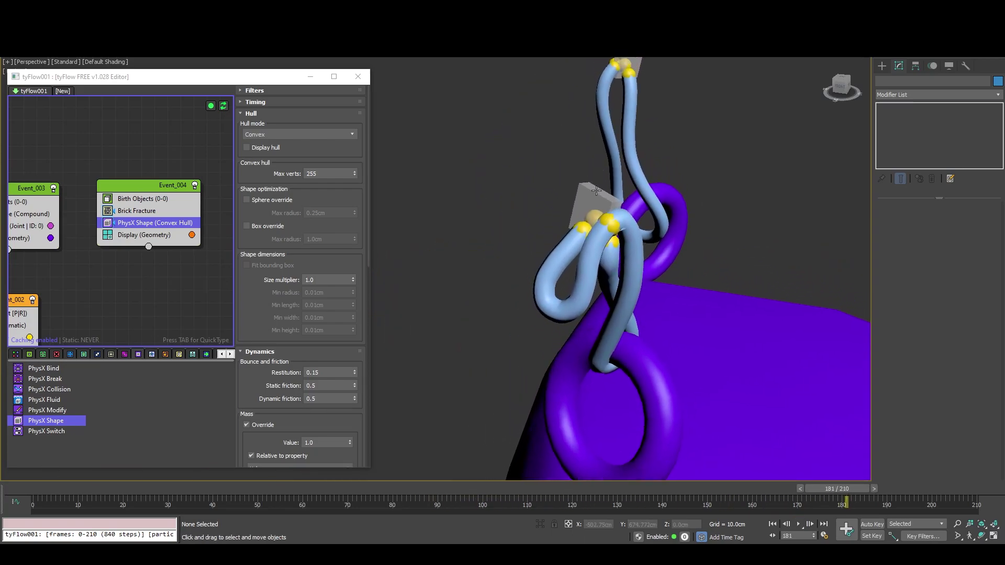
Select a rope's anchor box and inspect the object list of Event 001's Surface Test operator.
left_click(602, 205)
middle_click_drag(611, 234, 699, 247, "alt")
middle_click_drag(81, 239, 328, 212)
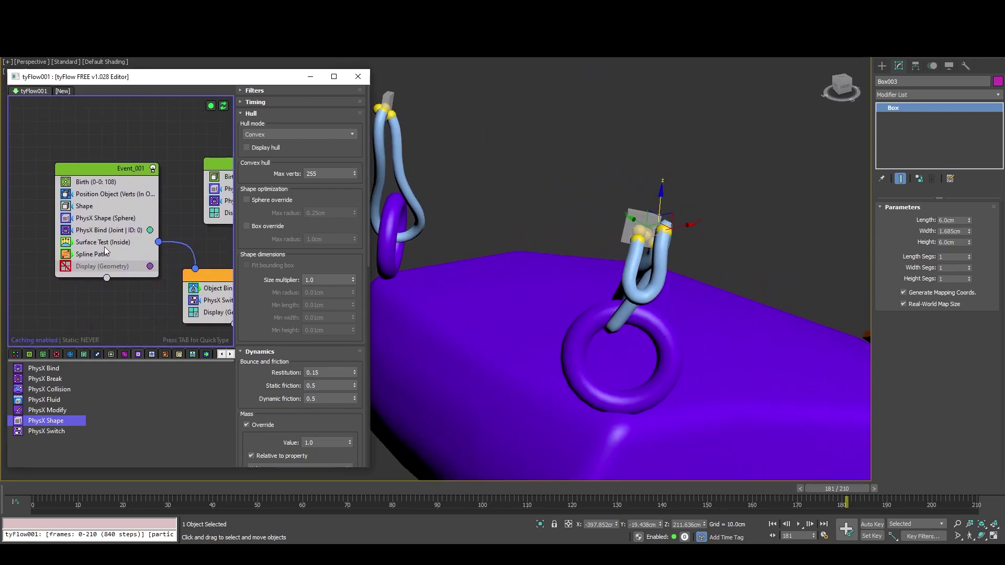
left_click(103, 244)
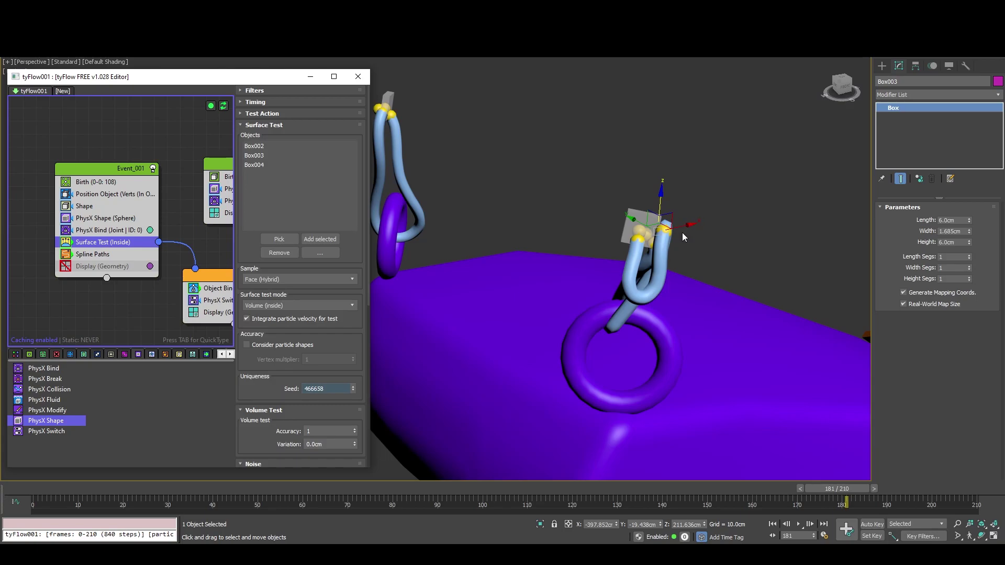
middle_click_drag(679, 239, 652, 251, "alt")
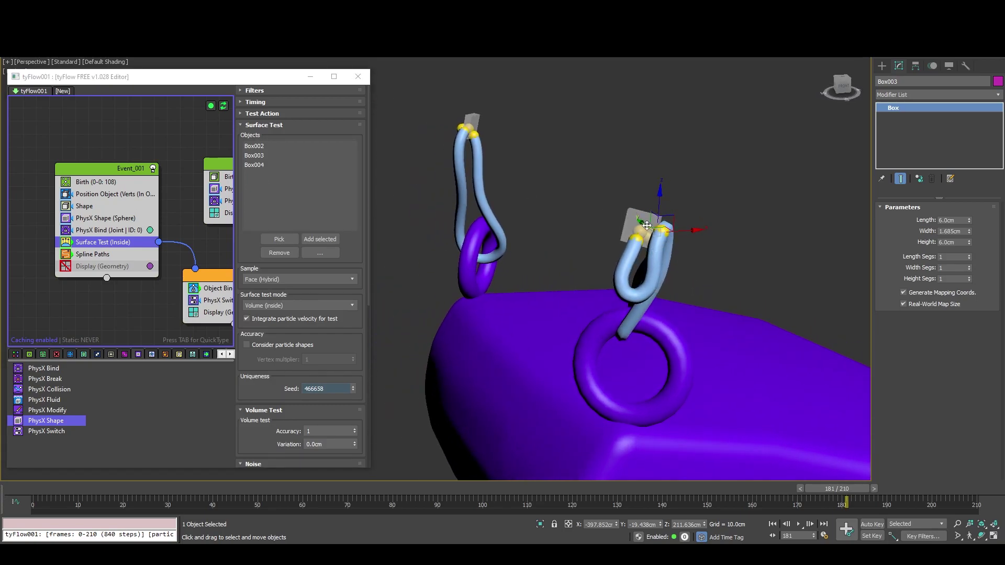
Switch Event 001's Surface Test off and back on, with its timing set to On event entry.
left_click(65, 242)
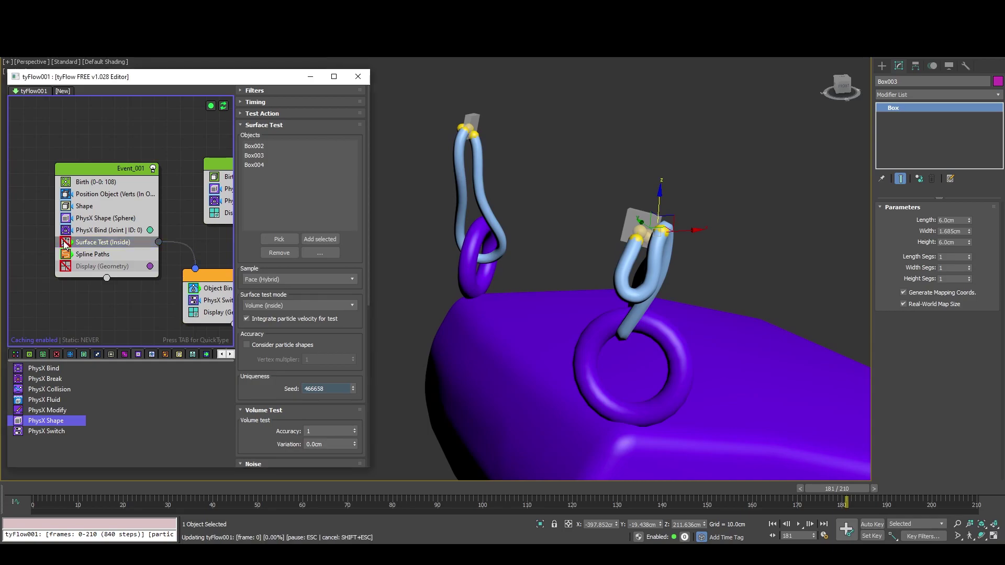
left_click(247, 103)
left_click(261, 116)
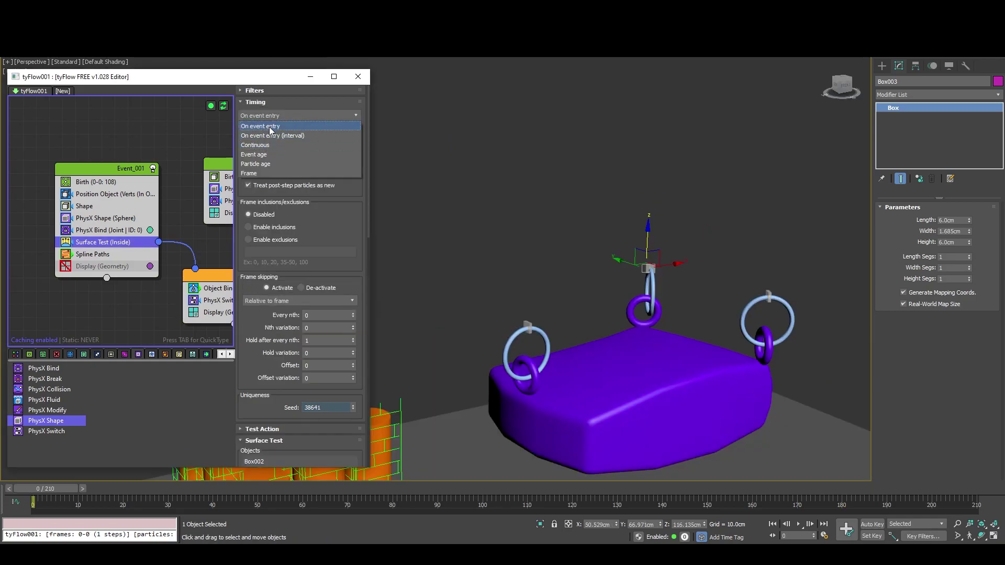
left_click(272, 127)
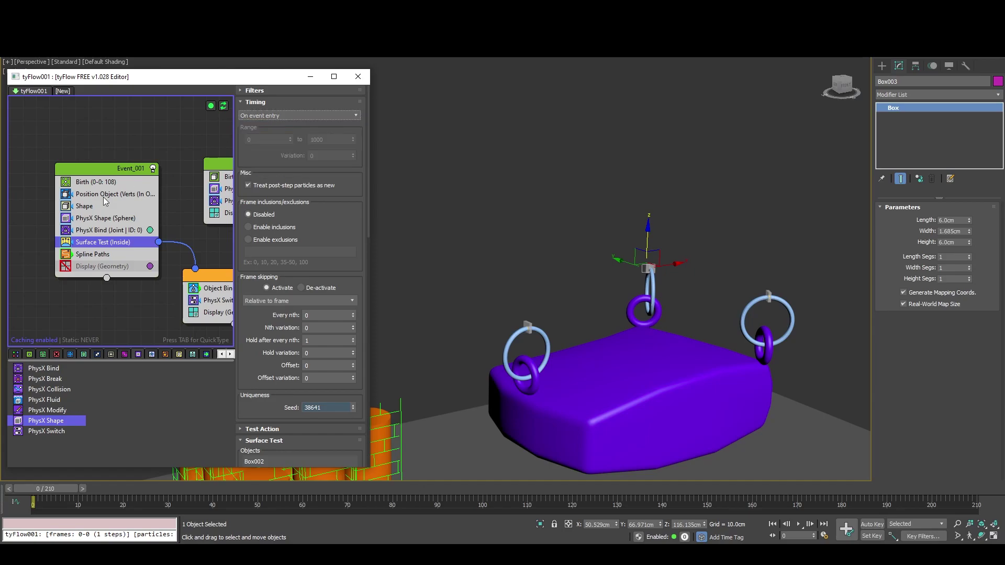
left_click(65, 242)
left_click(65, 241)
right_click(65, 242)
mouse_move(109, 291)
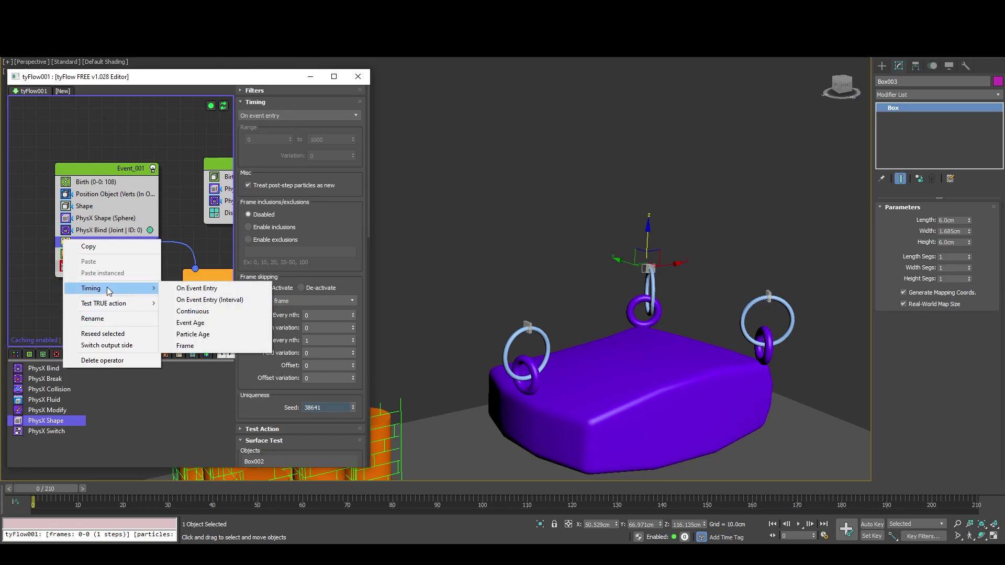
left_click(178, 289)
Play the simulation from a wider view to check how the rope-hung body swings towards the cylinders.
left_click(83, 270)
scroll(690, 312, "down", 5)
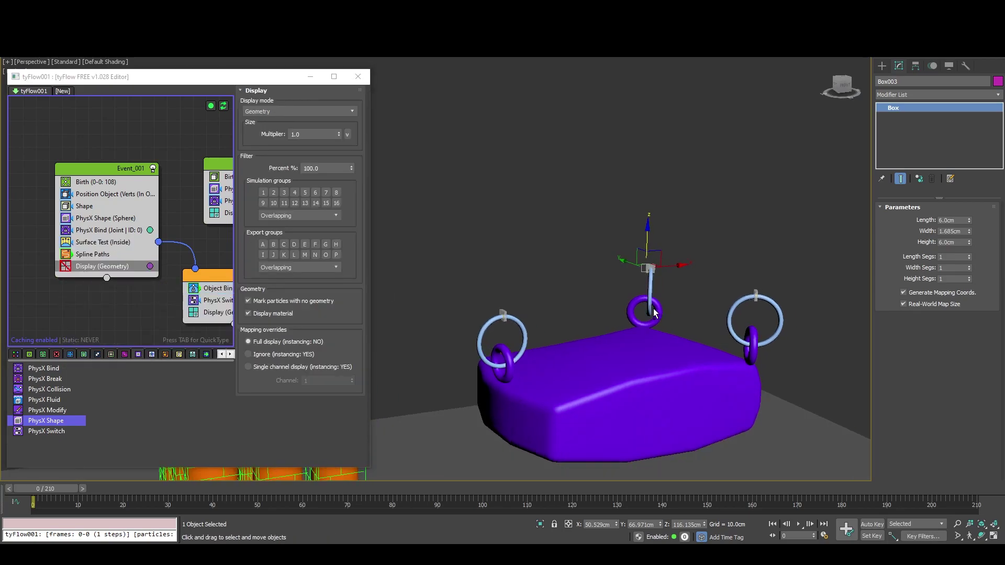
middle_click_drag(689, 312, 710, 295)
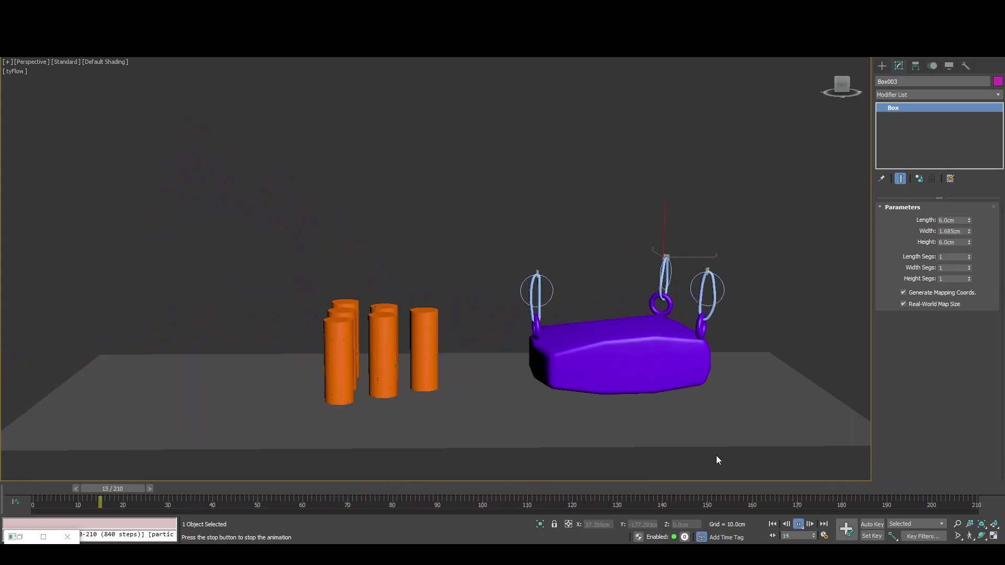
left_click(967, 490)
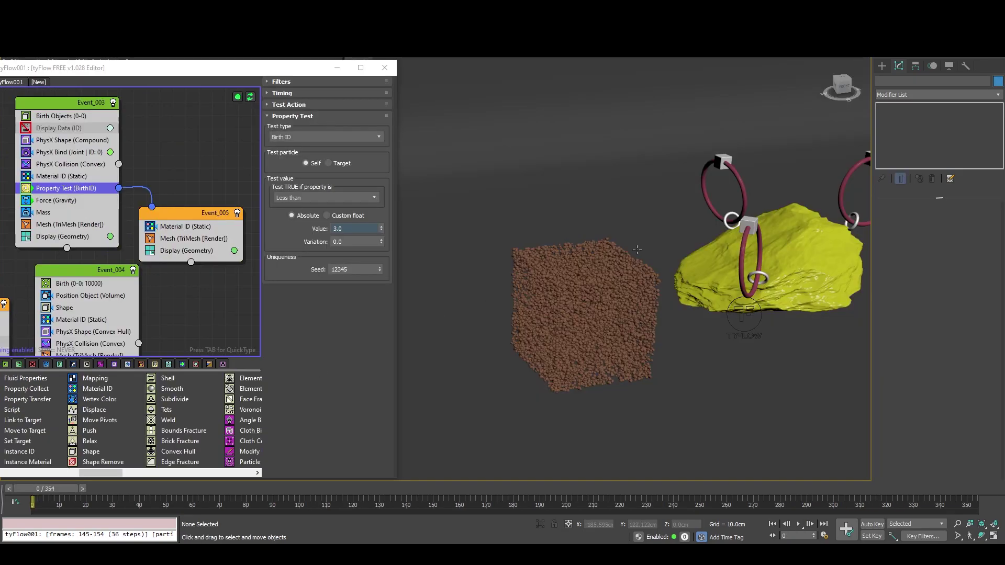
Scrub the rock and pebble scene to frame 82 and unhide all hidden scene objects.
middle_click_drag(637, 250, 670, 214, "alt")
left_click_drag(32, 491, 245, 496)
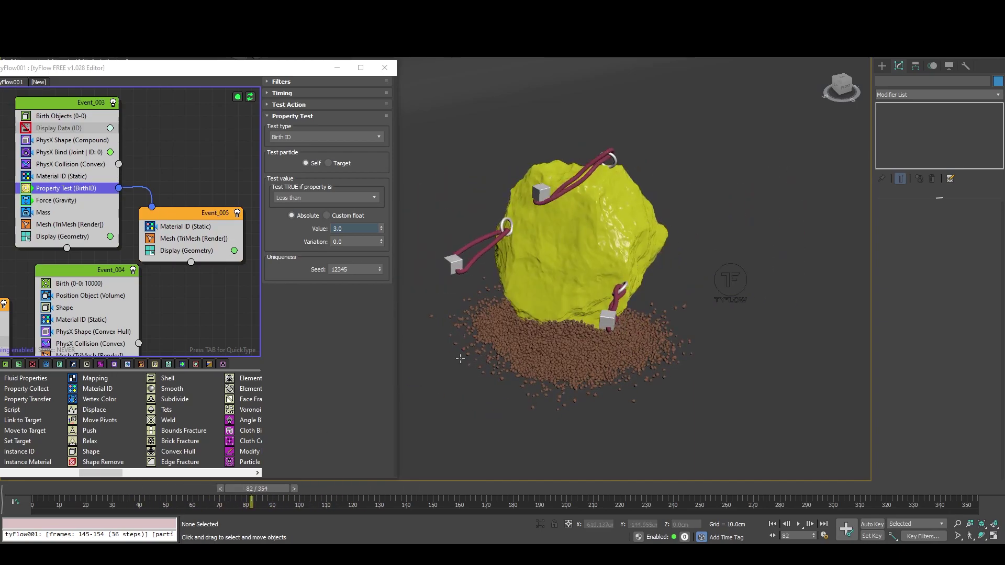
middle_click_drag(460, 358, 524, 356, "alt")
right_click(524, 353)
left_click(540, 309)
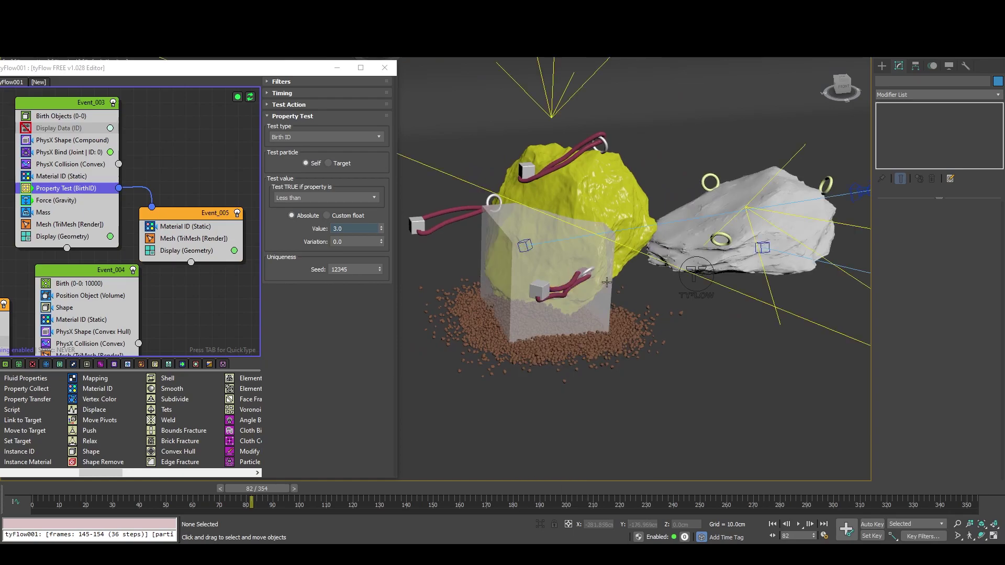
Select the translucent box around the pebbles, scrub to frame 19 and inspect Event 004's Birth operator.
scroll(537, 269, "up", 5)
left_click(509, 265)
middle_click_drag(587, 293, 529, 288, "alt")
middle_click_drag(529, 288, 580, 286)
left_click_drag(50, 490, 110, 494)
middle_click_drag(93, 279, 137, 195)
left_click(137, 198)
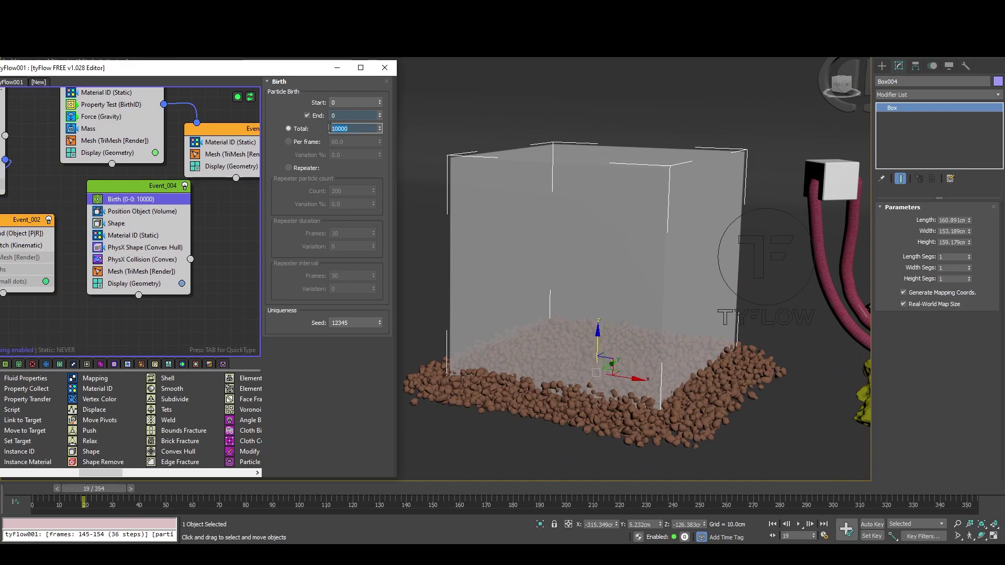
Return to frame 0 and inspect Event 004's Position Object, Shape, PhysX Shape and PhysX Collision settings.
left_click(146, 212)
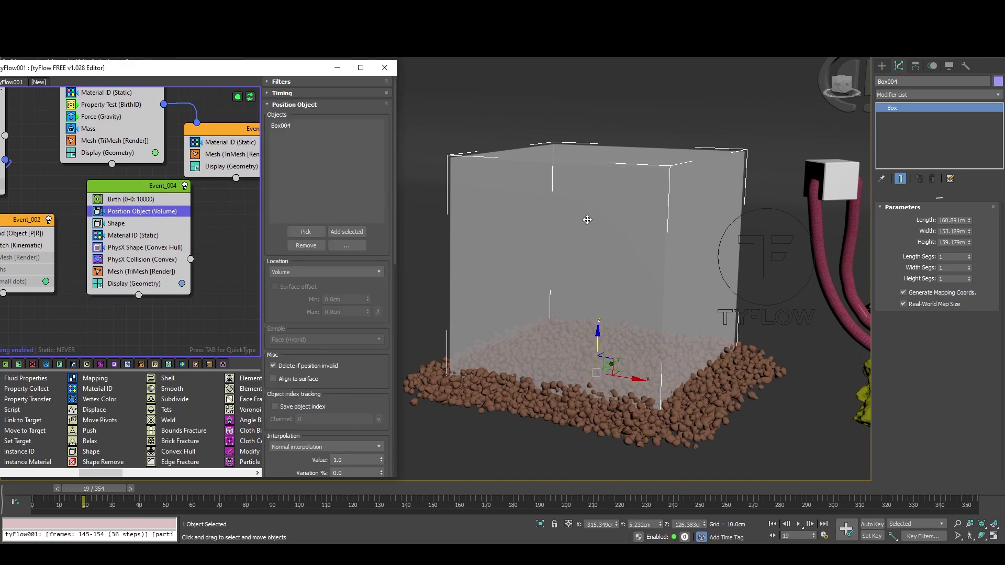
middle_click_drag(587, 219, 577, 220, "alt")
mouse_move(28, 488)
left_mouse_down()
mouse_move(102, 487)
mouse_move(14, 490)
left_mouse_up()
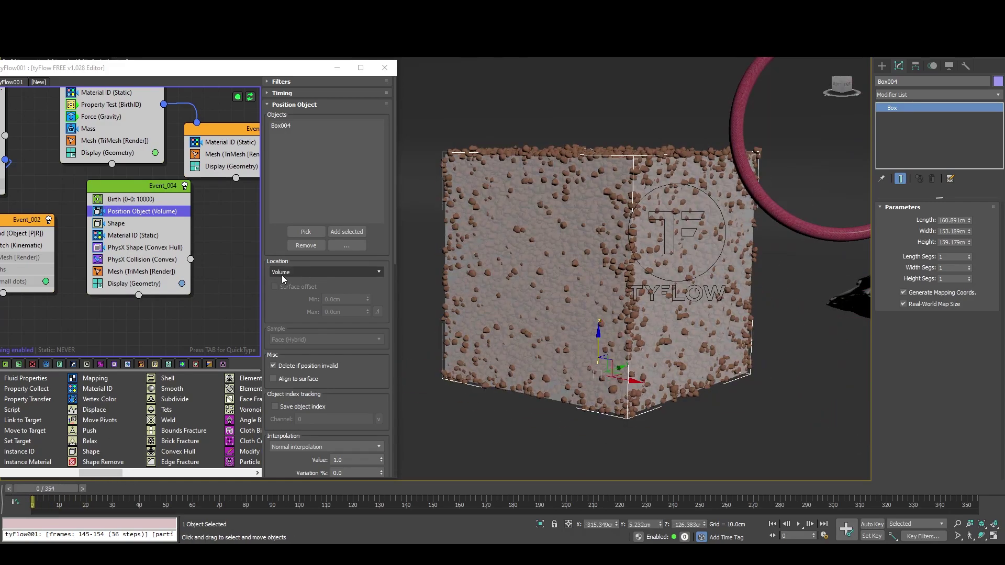
left_click(126, 224)
left_click(306, 127)
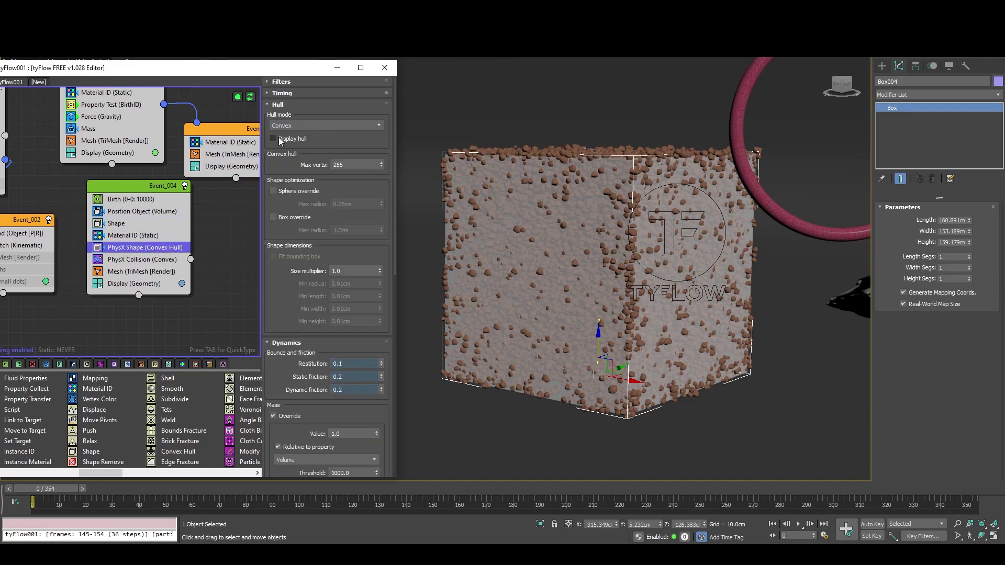
left_click(151, 260)
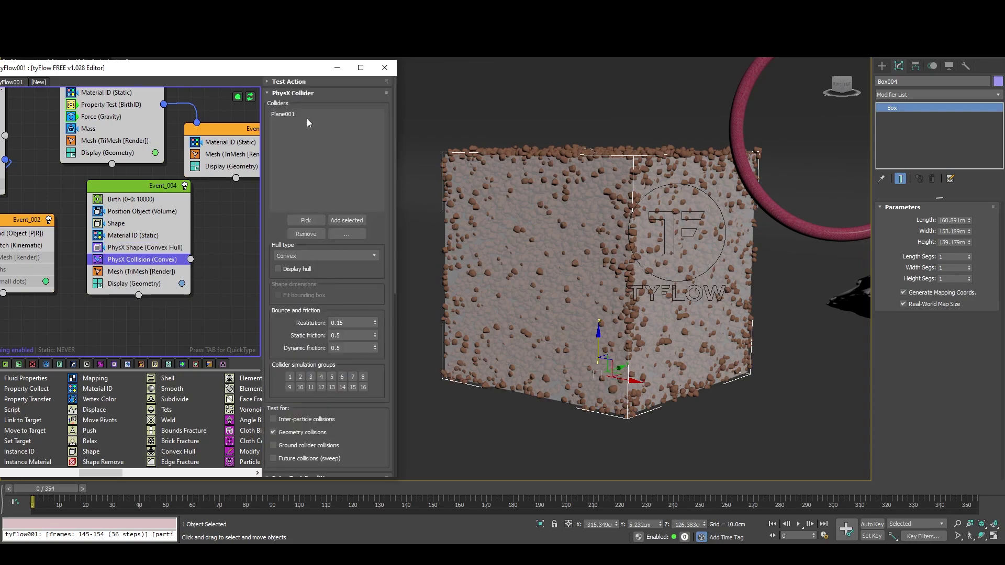
Scrub to frame 82 and hide the selected box that emits the pebbles.
middle_click_drag(542, 399, 592, 426, "alt")
left_click_drag(42, 488, 251, 511)
right_click(492, 254)
left_click(524, 214)
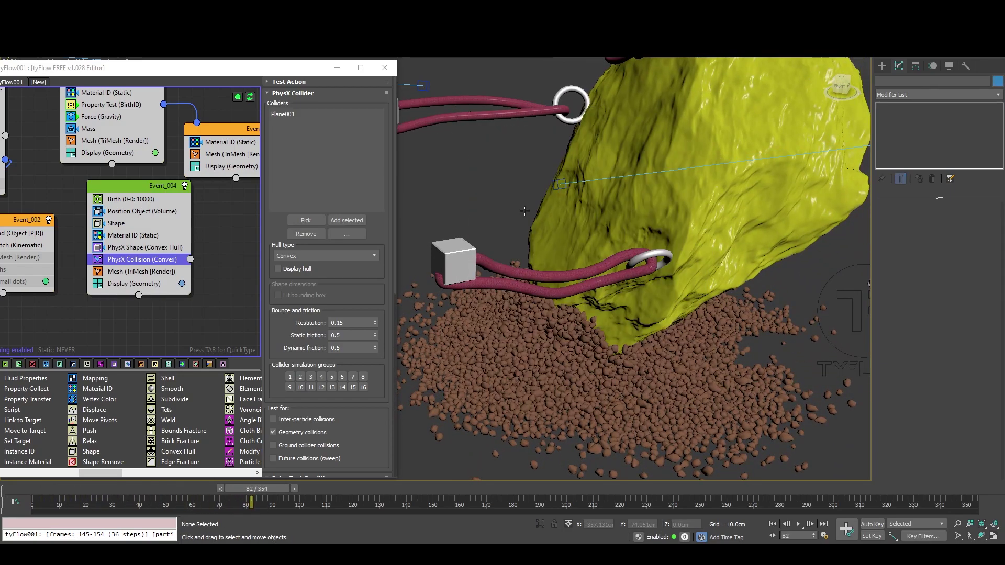
Examine the pebbles around the rock up close and scrub the simulation to frame 113.
scroll(607, 290, "up", 5)
middle_click_drag(581, 337, 682, 199)
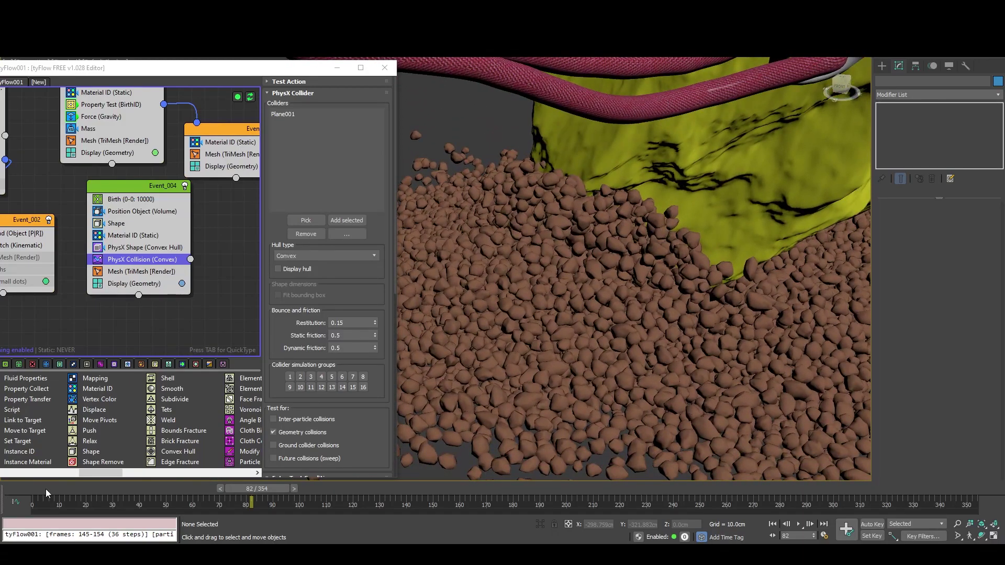
left_click_drag(45, 489, 333, 503)
scroll(598, 346, "down", 10)
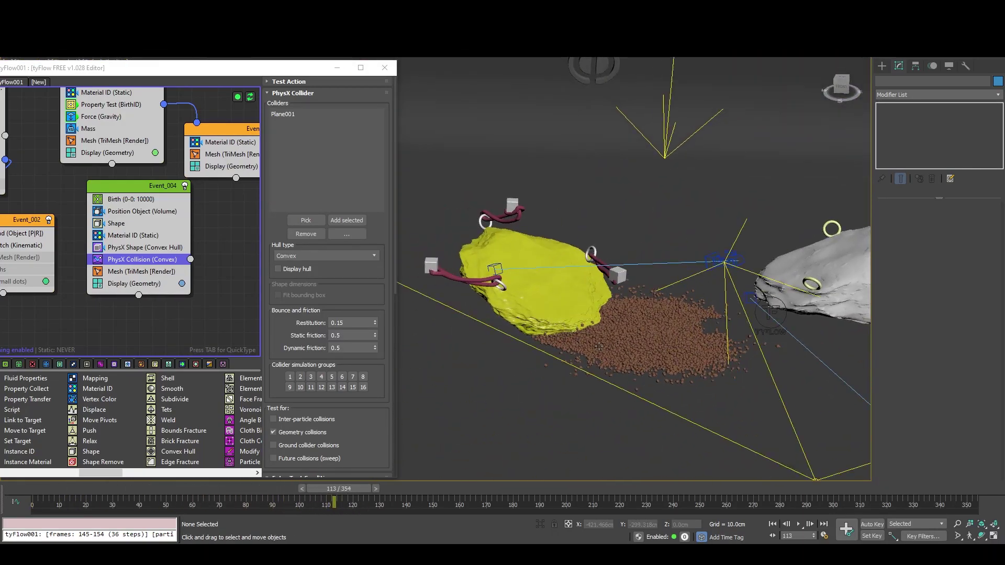
Inspect the settings of the scene's two plane V-Ray lights and the dome light.
middle_click_drag(598, 346, 595, 372)
scroll(623, 330, "down", 9)
middle_click_drag(656, 367, 650, 277)
scroll(605, 332, "up", 8)
scroll(677, 252, "down", 4)
left_click(650, 277)
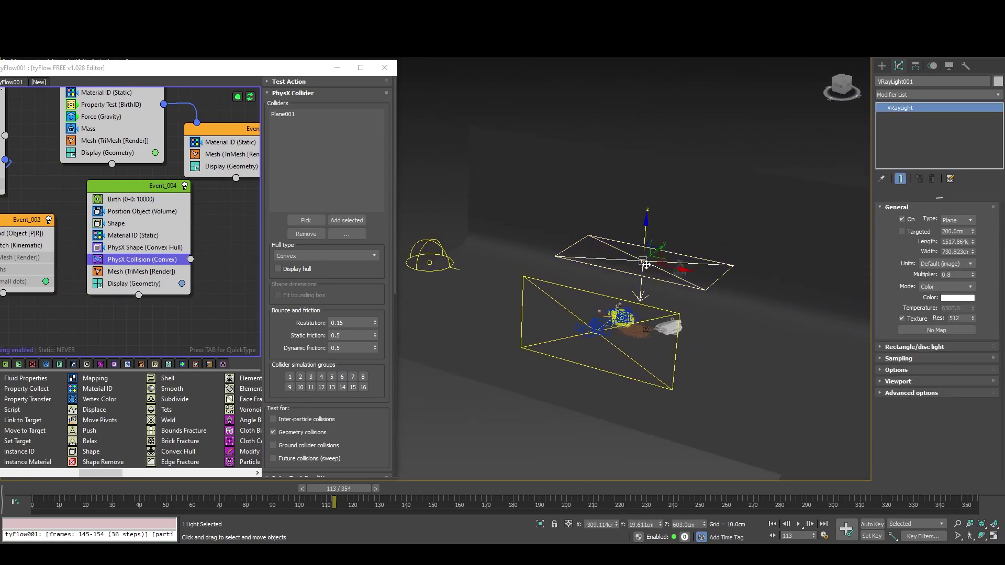
key("z")
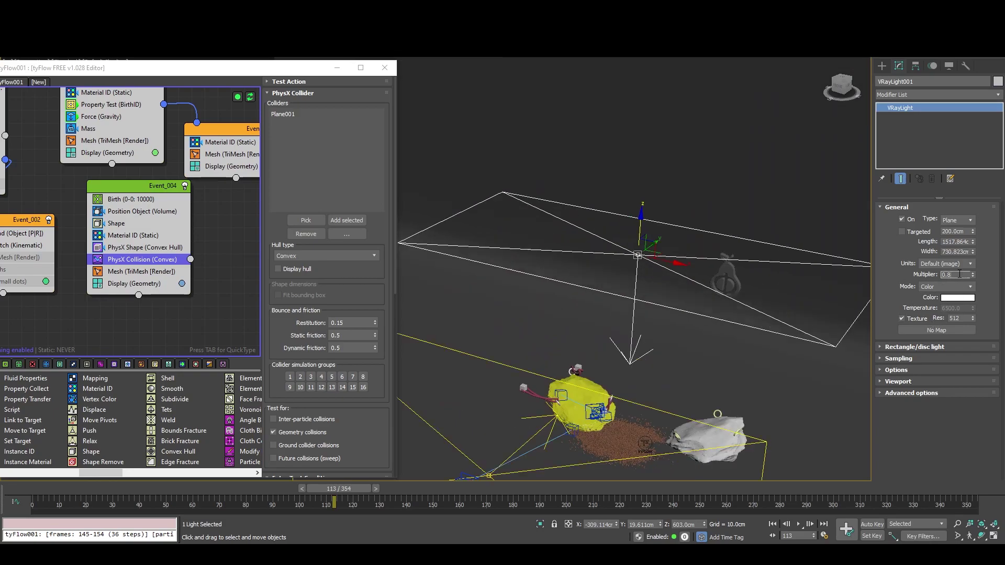
middle_click_drag(510, 298, 543, 203)
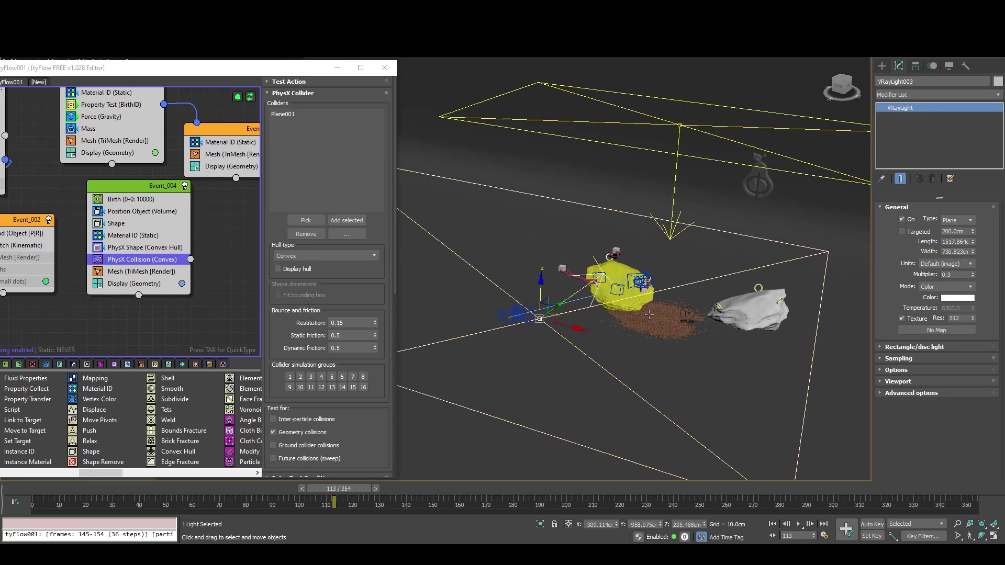
scroll(617, 265, "down", 5)
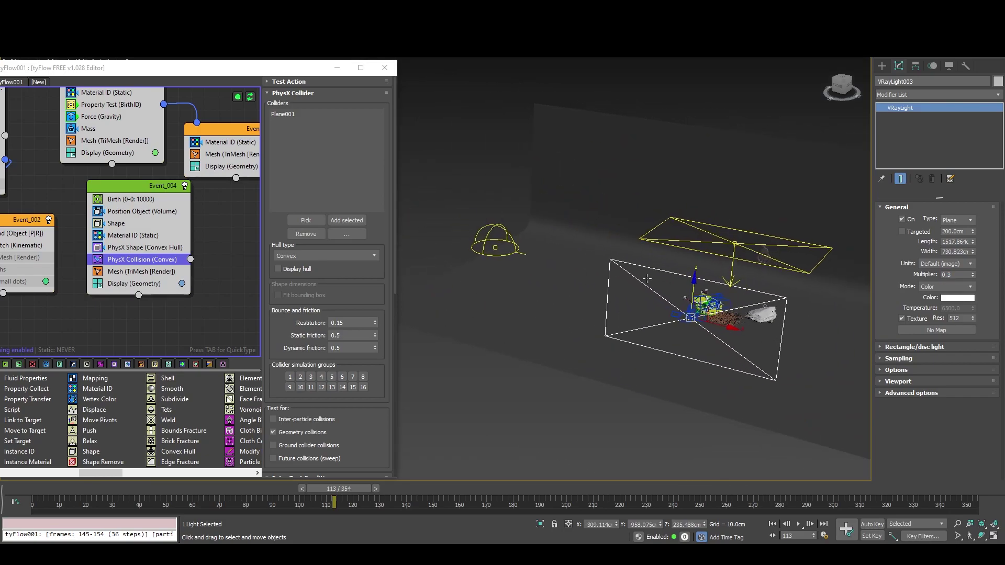
left_click(500, 234)
left_click(494, 242)
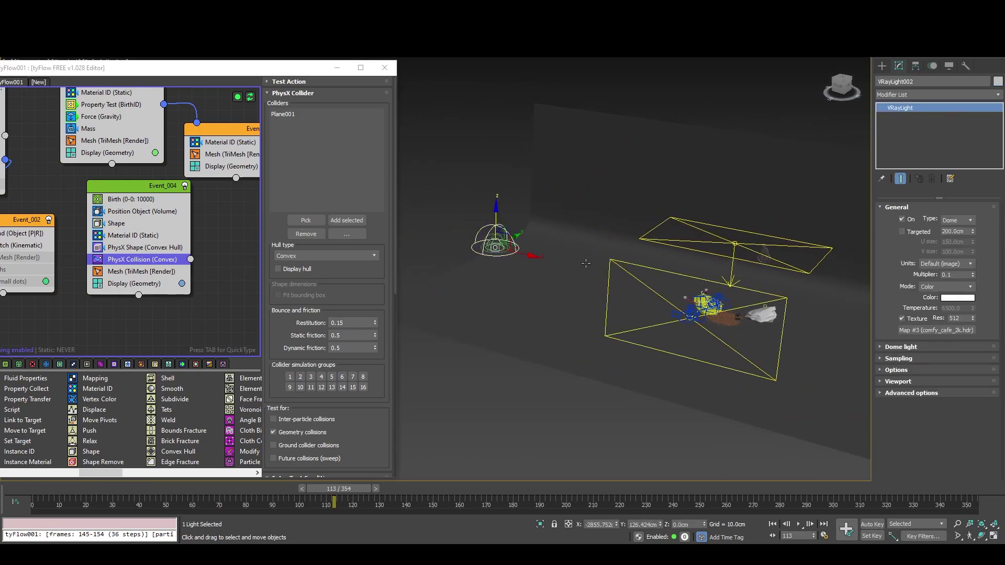
Return to frame 0 and inspect the Property Test operator in Event 003.
scroll(725, 297, "up", 5)
middle_click_drag(725, 297, 597, 264)
scroll(583, 197, "up", 7)
scroll(623, 257, "down", 2)
left_click(30, 489)
middle_click_drag(168, 279, 198, 281)
scroll(244, 314, "down", 3)
scroll(183, 283, "down", 1)
left_click(150, 178)
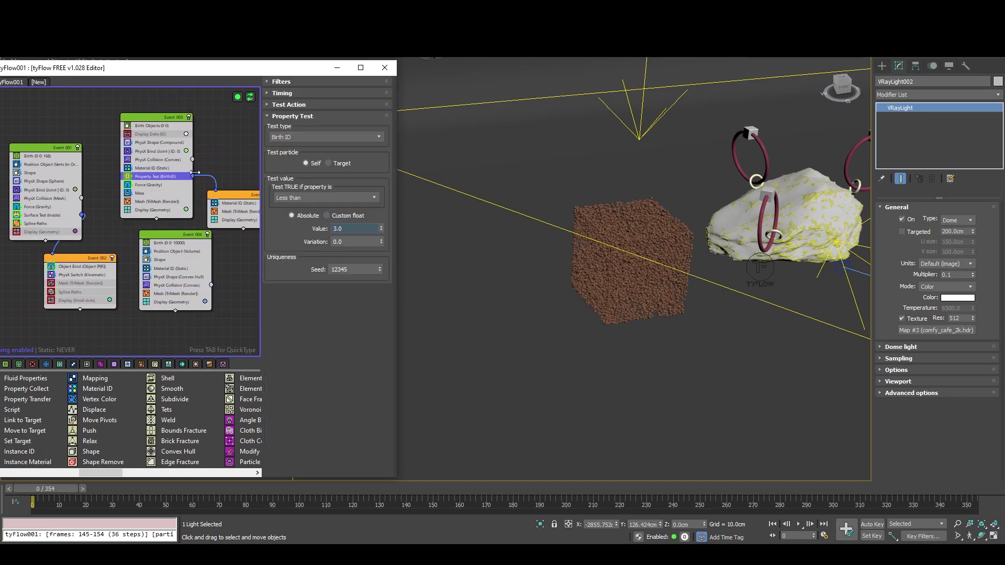
scroll(150, 180, "up", 4)
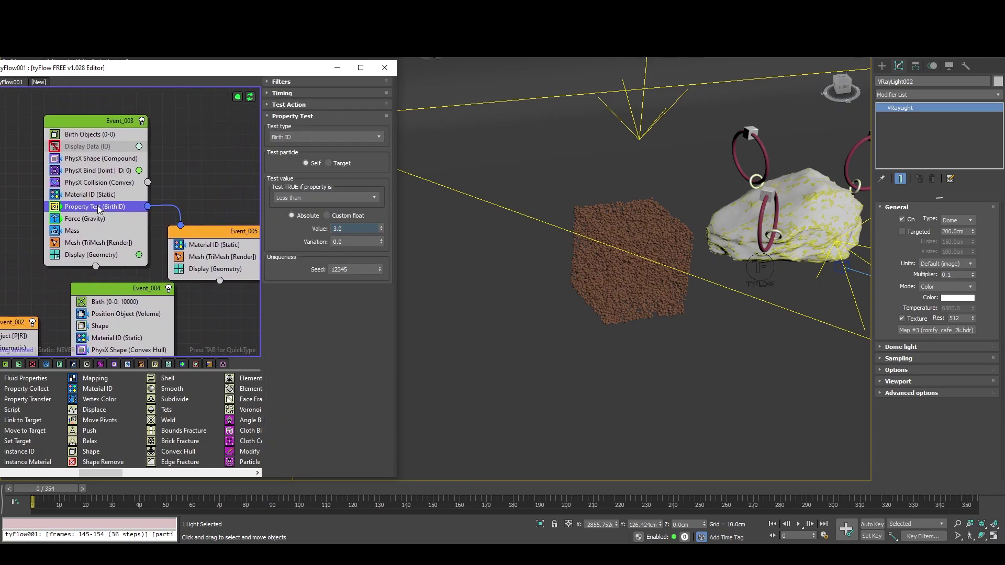
Examine the textured rope up close and select the torus ring it passes through.
scroll(765, 170, "up", 10)
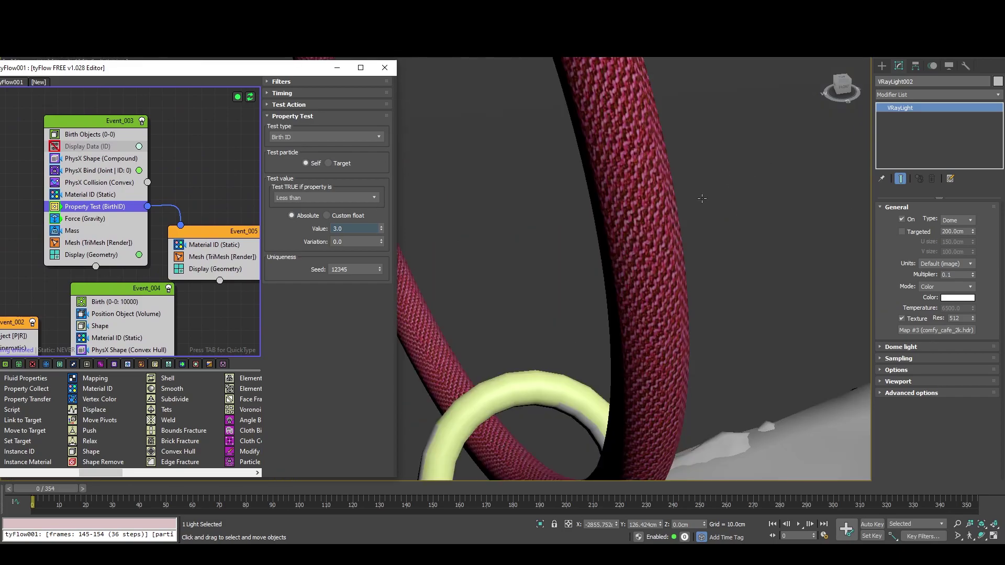
scroll(680, 219, "down", 3)
middle_click_drag(660, 241, 717, 188)
left_click(618, 280)
scroll(618, 280, "down", 2)
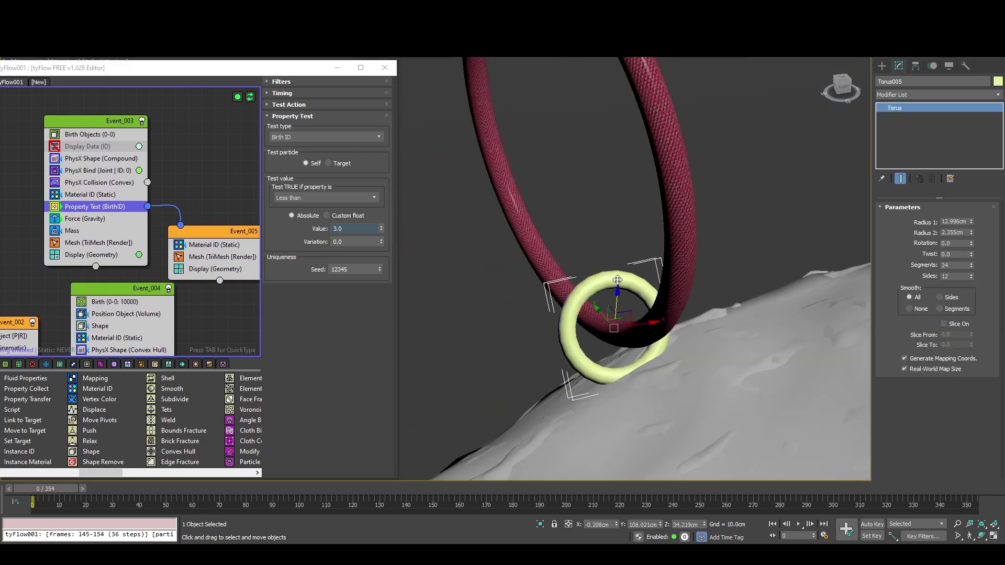
middle_click_drag(618, 280, 655, 202)
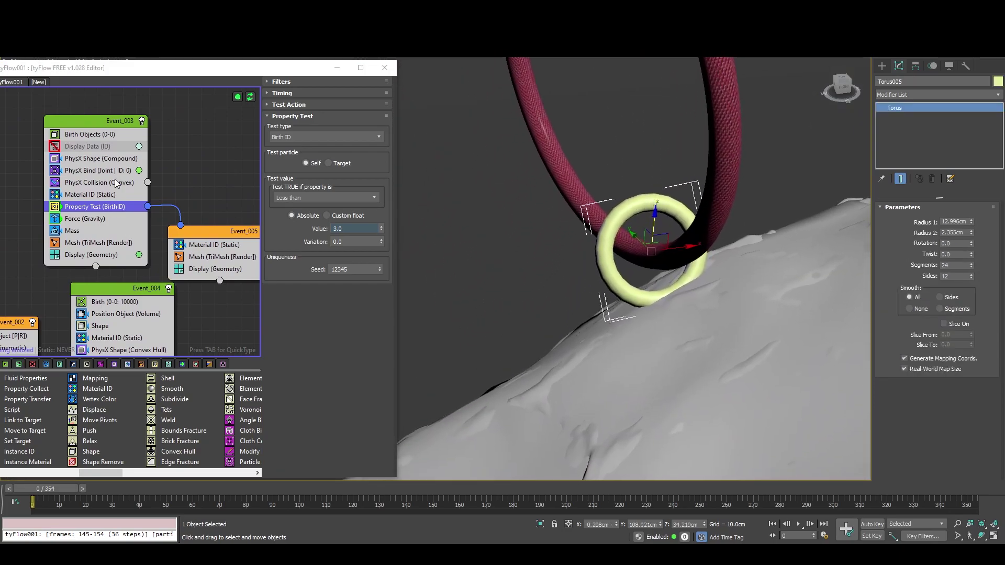
Enable Event 003's Display Data operator and hide the original grey rock mesh.
left_click(107, 147)
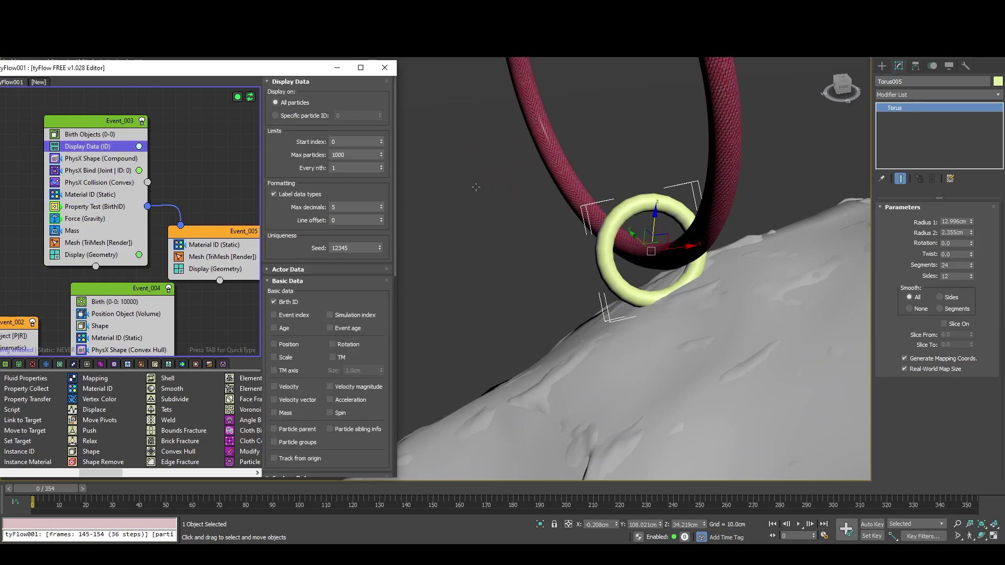
scroll(643, 235, "down", 3)
middle_click_drag(642, 231, 577, 280)
middle_click_drag(698, 367, 682, 348, "alt")
right_click(685, 350)
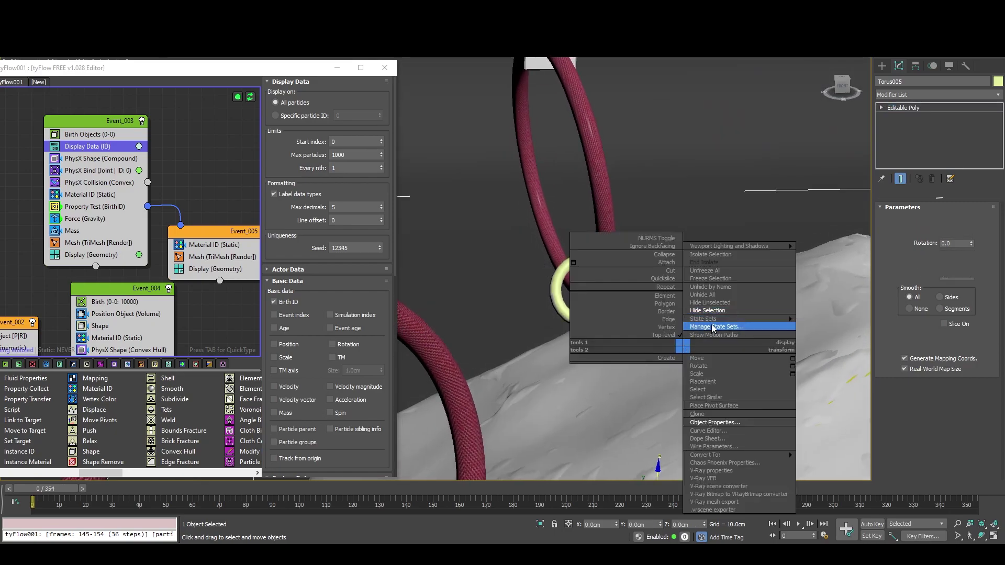
left_click(716, 329)
left_click(715, 331)
right_click(714, 327)
left_click(738, 295)
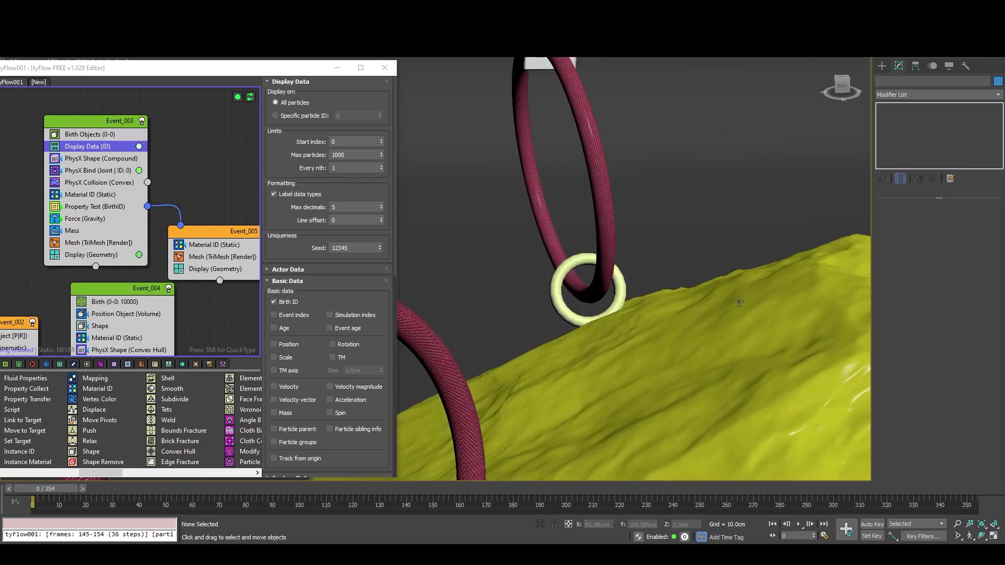
Examine the Birth ID labels on the rock and rings, selecting one of the rope's anchor boxes.
left_click(743, 315)
scroll(568, 268, "up", 2)
scroll(570, 269, "down", 4)
middle_click_drag(592, 349, 638, 361, "alt")
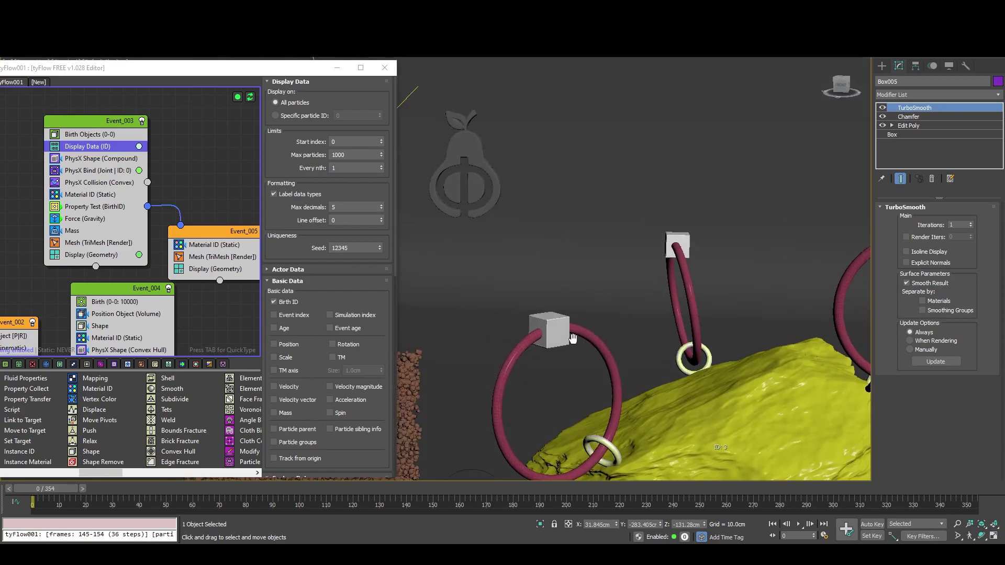
middle_click_drag(696, 390, 651, 254)
scroll(664, 264, "up", 4)
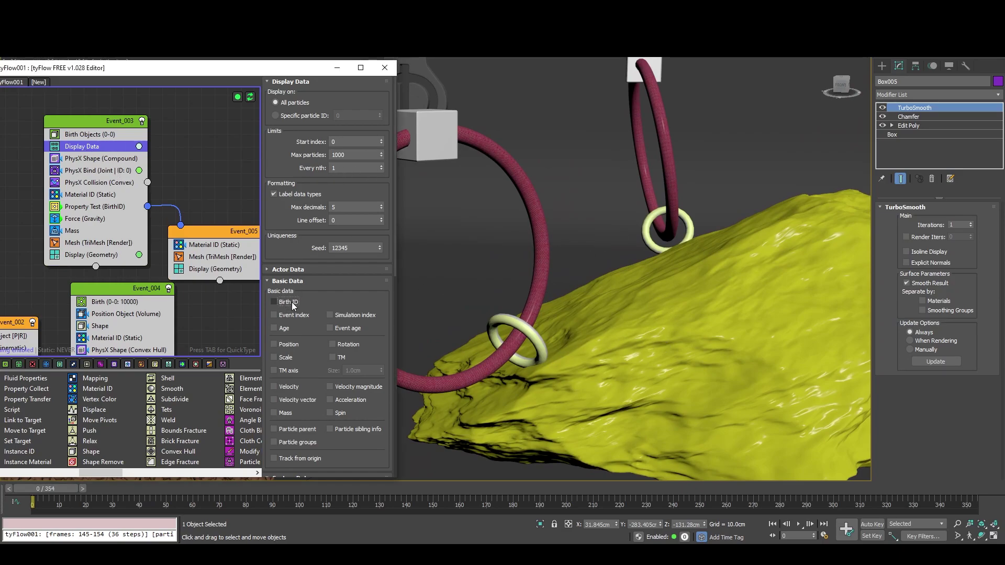
Hide the selected Box005 and review the Birth ID Property Test settings in Event 003.
right_click(669, 314)
left_click(691, 279)
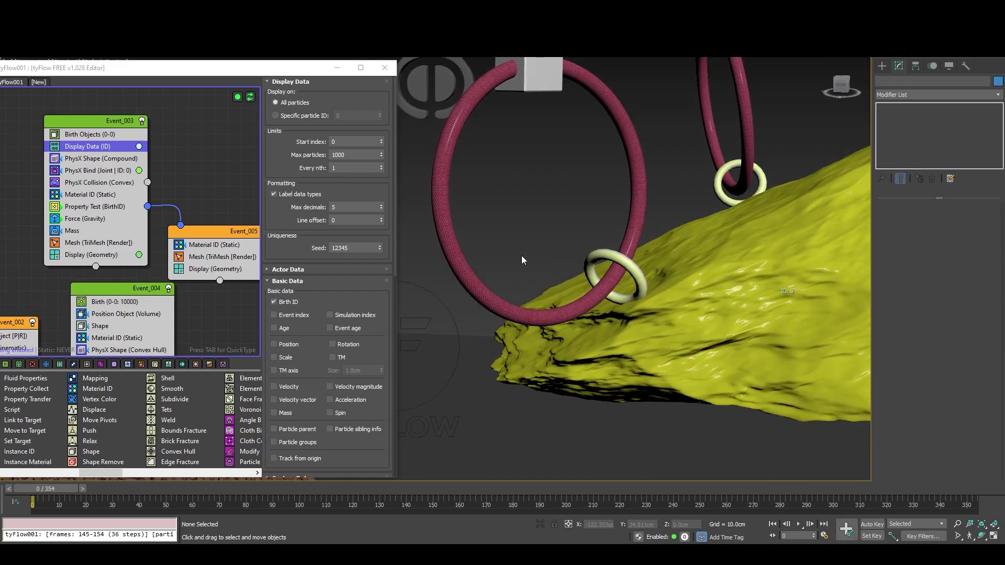
left_click(105, 207)
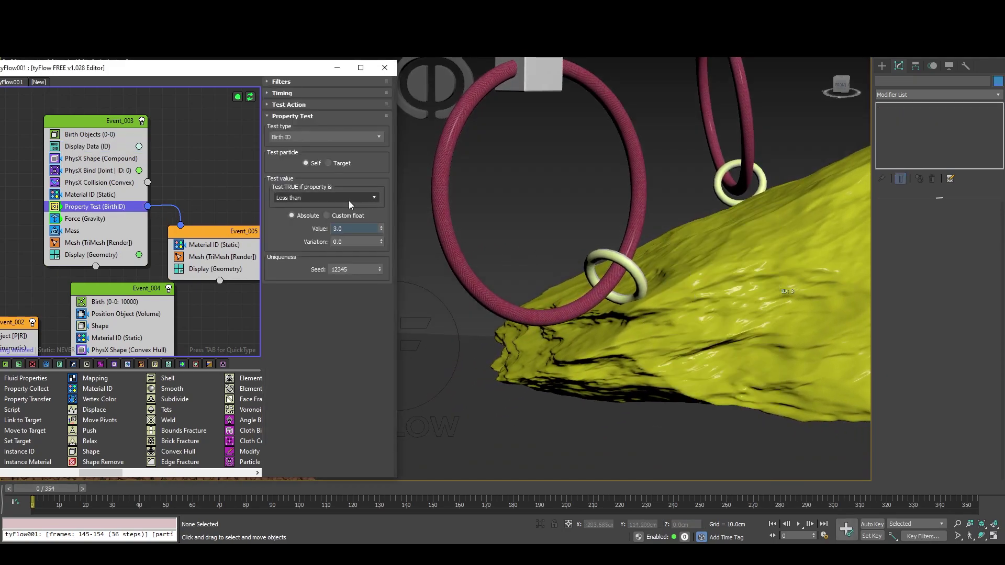
Inspect Event 005's static Material ID operator alongside the rock and the rings around it.
mouse_move(210, 188)
middle_mouse_down()
mouse_move(181, 172)
mouse_move(193, 182)
middle_mouse_up()
left_click(221, 239)
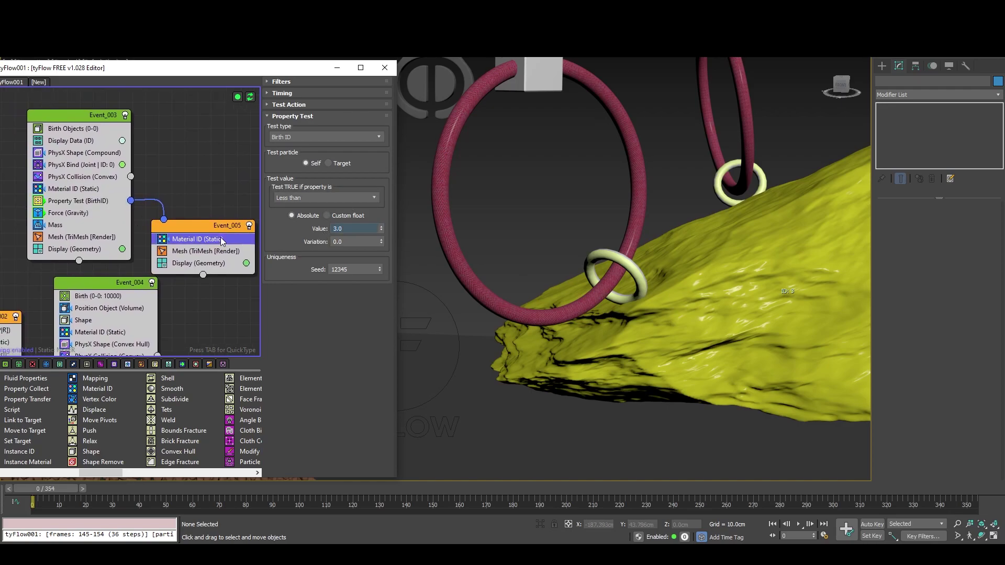
middle_click_drag(833, 314, 751, 316)
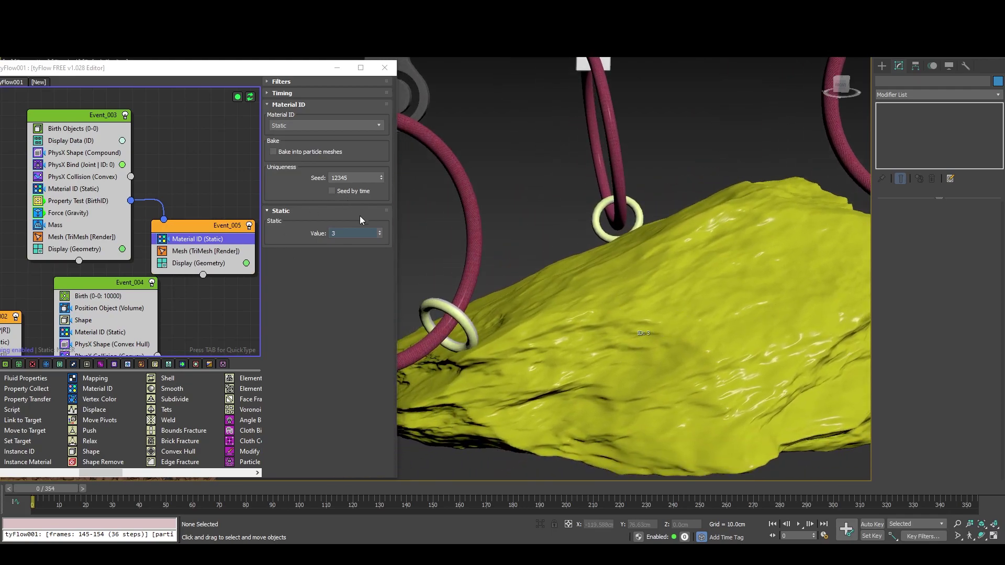
Examine the Multi/Sub-Object material #12 and its sub-material #13 in the Slate Material Editor, then close the editor.
key("m")
double_click(717, 244)
scroll(676, 229, "up", 3)
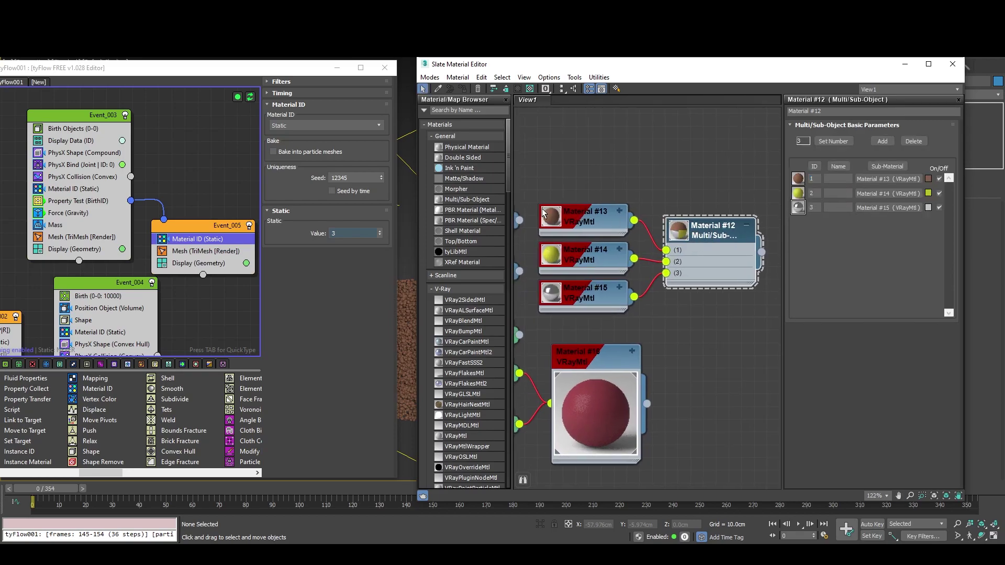
double_click(579, 225)
left_click_drag(579, 225, 592, 212)
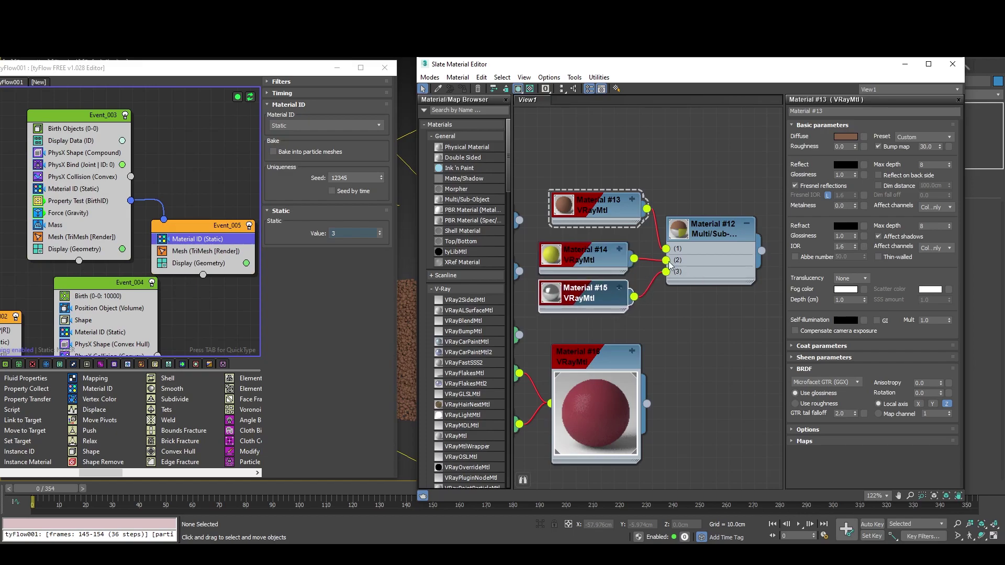
left_click(952, 63)
Inspect the static Material ID operator in Event 004 and the brown pebble block it applies to.
middle_click_drag(241, 276, 257, 192)
left_click(133, 250)
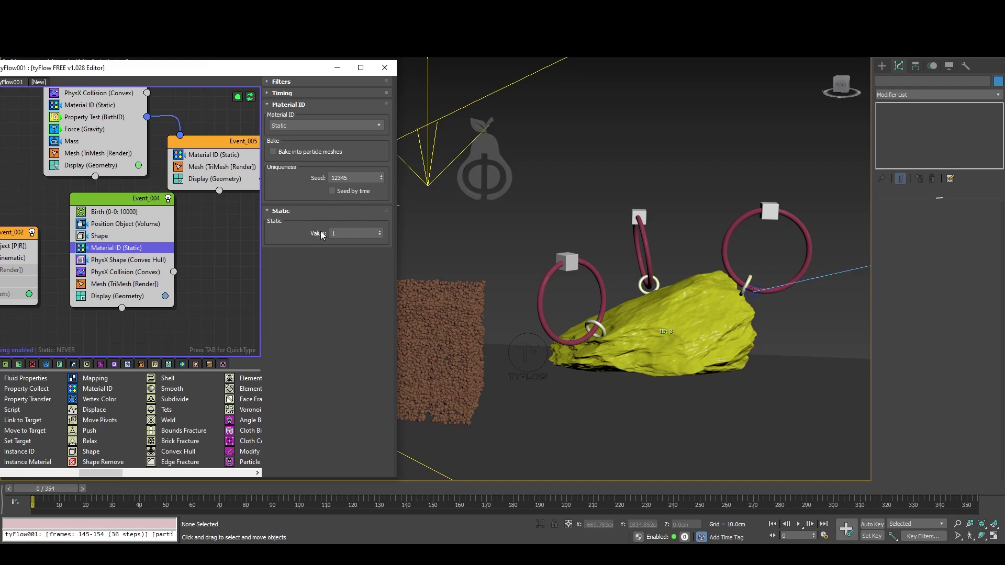
middle_click_drag(574, 274, 616, 304)
middle_click_drag(121, 163, 87, 275)
Compare the Material ID values of Event 003 and Event 005 for the rock and its rings.
left_click(51, 145)
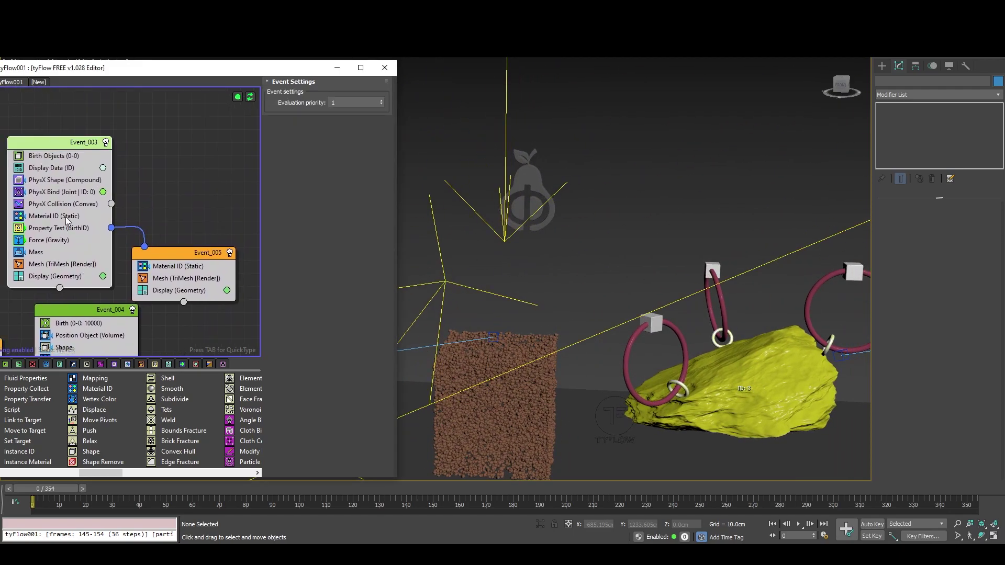
left_click(66, 217)
middle_click_drag(140, 235, 165, 212)
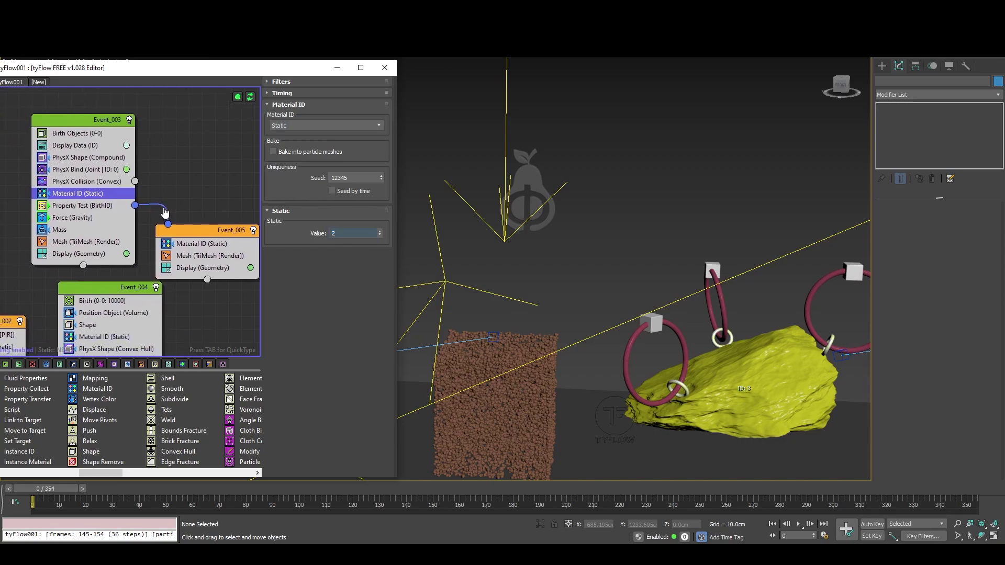
left_click(220, 243)
middle_click_drag(674, 381, 668, 345)
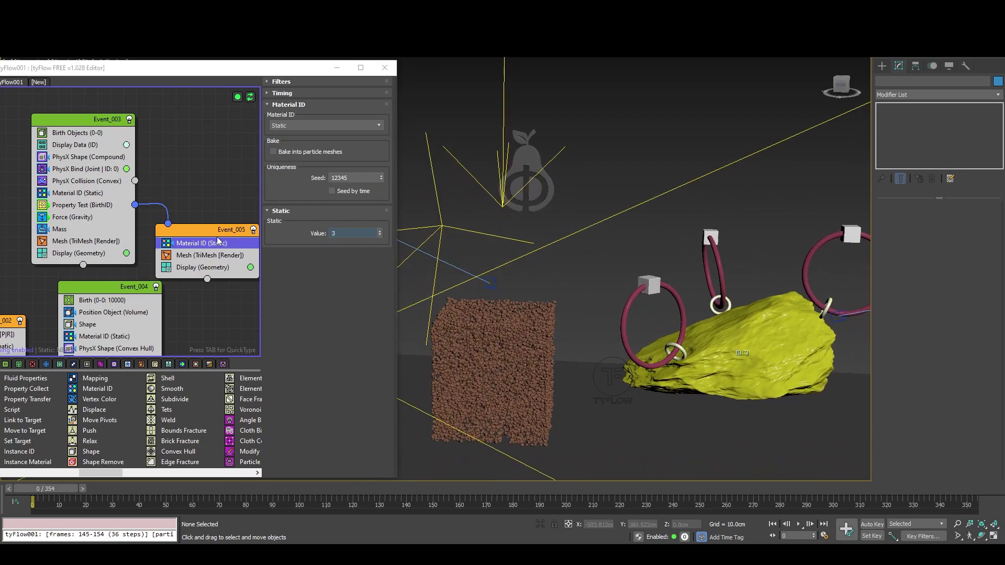
Recheck Event 003's Property Test operator and view the whole scene with its rock, rings, pebbles and lights.
left_click(74, 208)
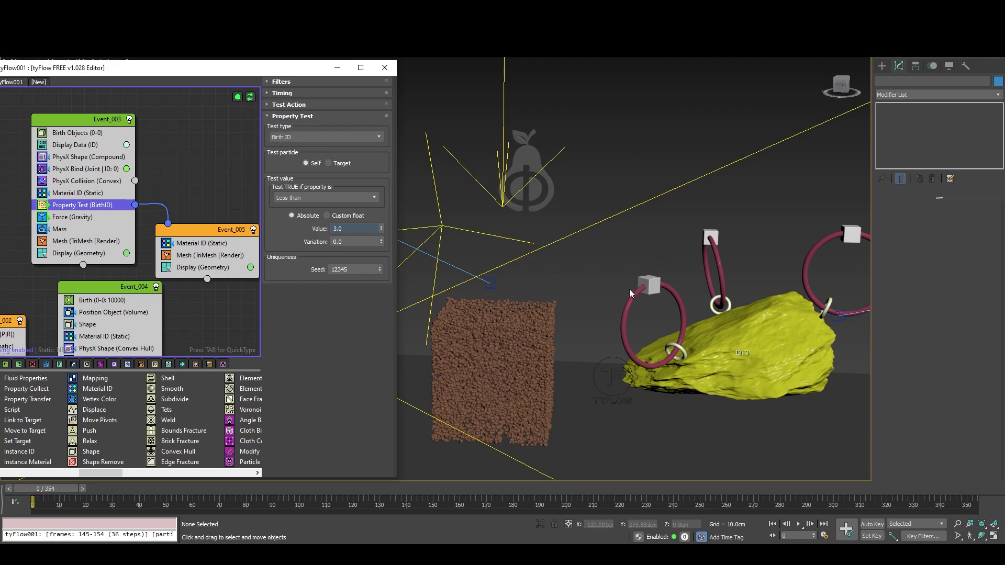
scroll(628, 291, "down", 5)
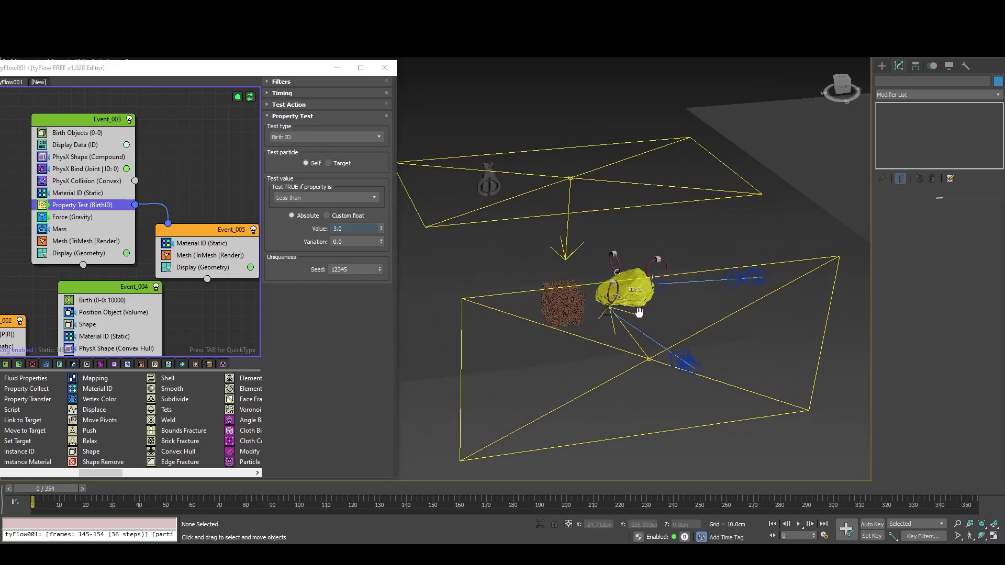
scroll(585, 351, "up", 4)
scroll(707, 231, "up", 3)
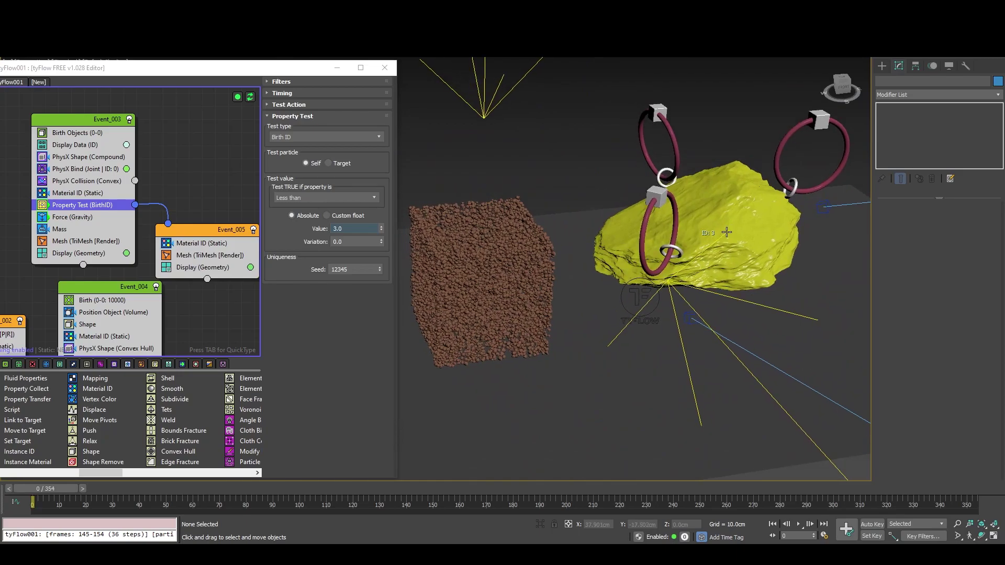